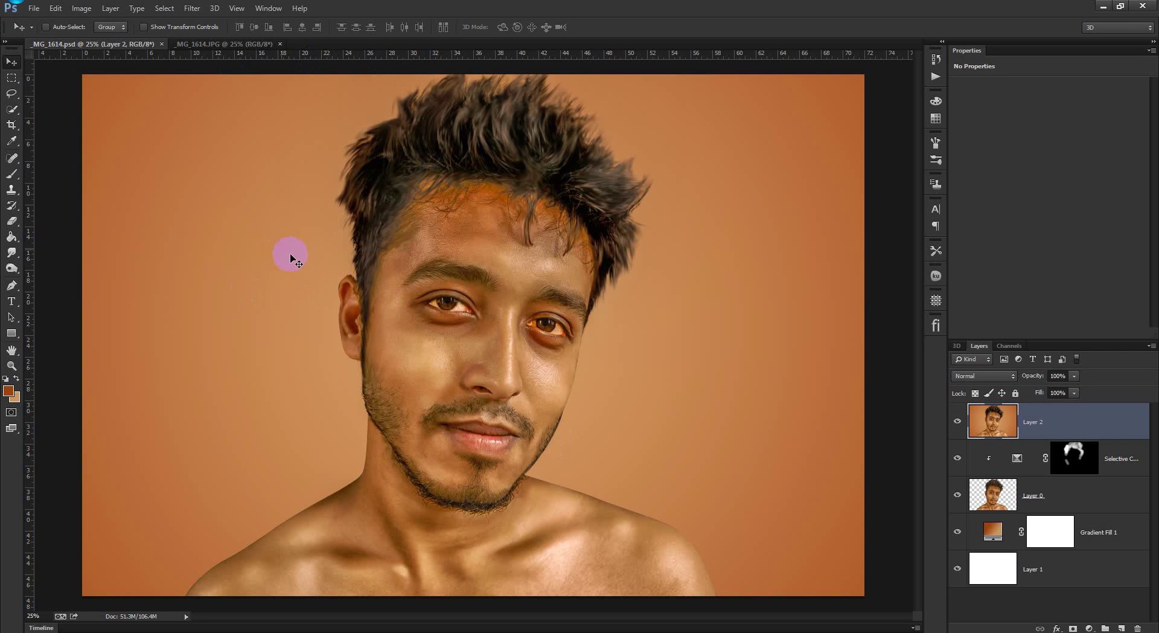
Step: Compare the finished _MG_1614.psd with the original _MG_1614.JPG, and examine the original's forehead and eye area for blemishes
click(224, 44)
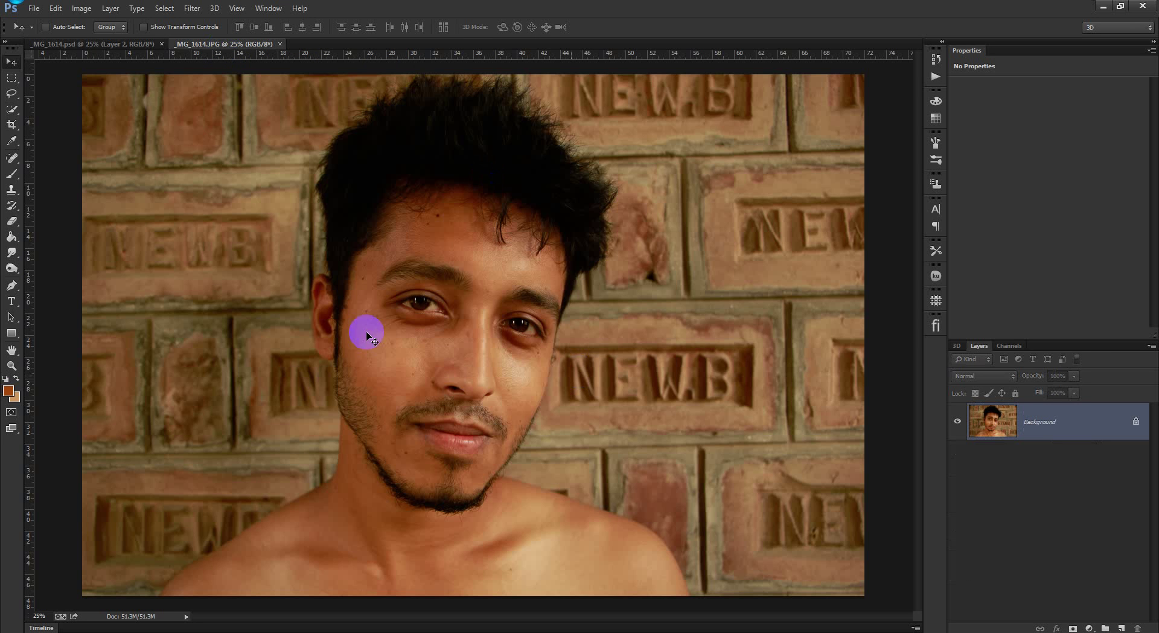
click(154, 49)
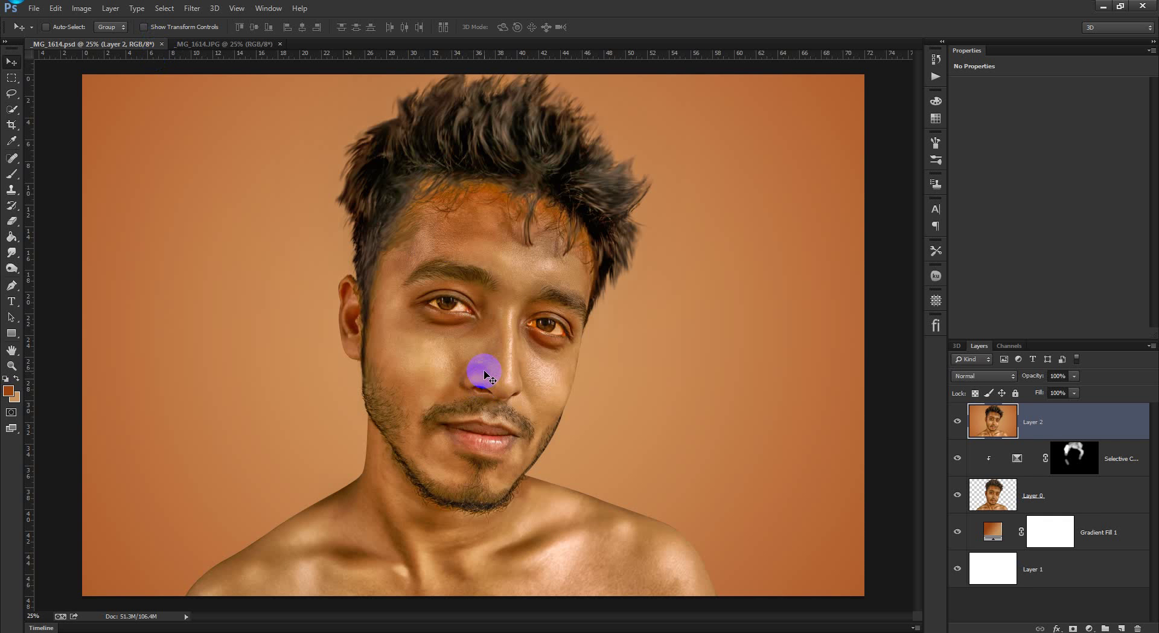
click(243, 45)
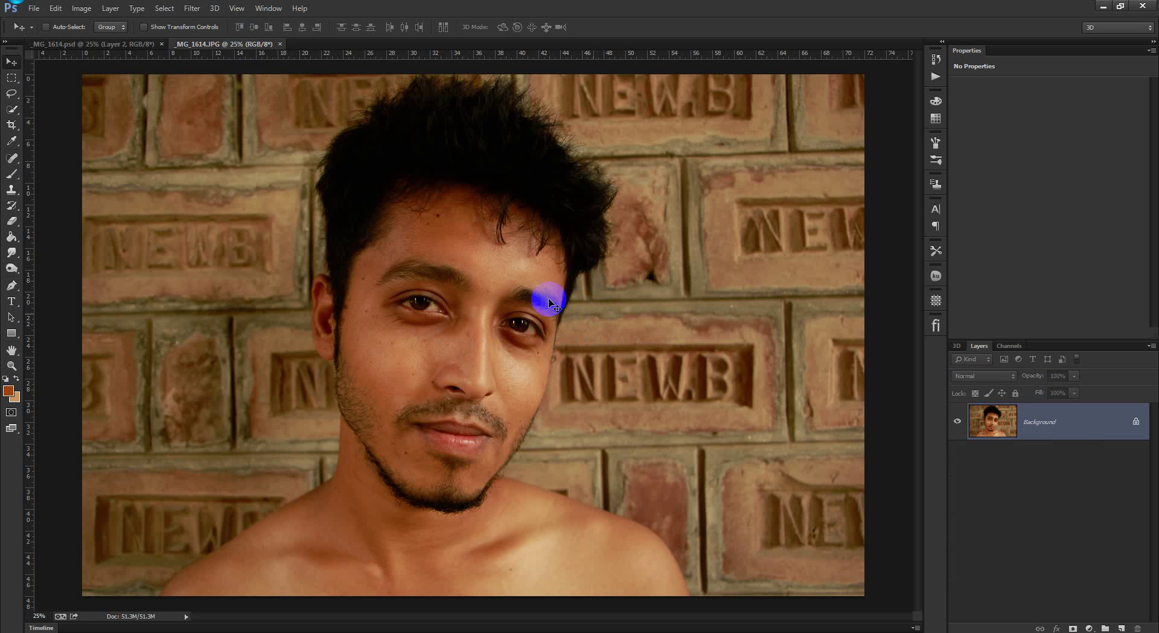
scroll(396, 268, up, 6)
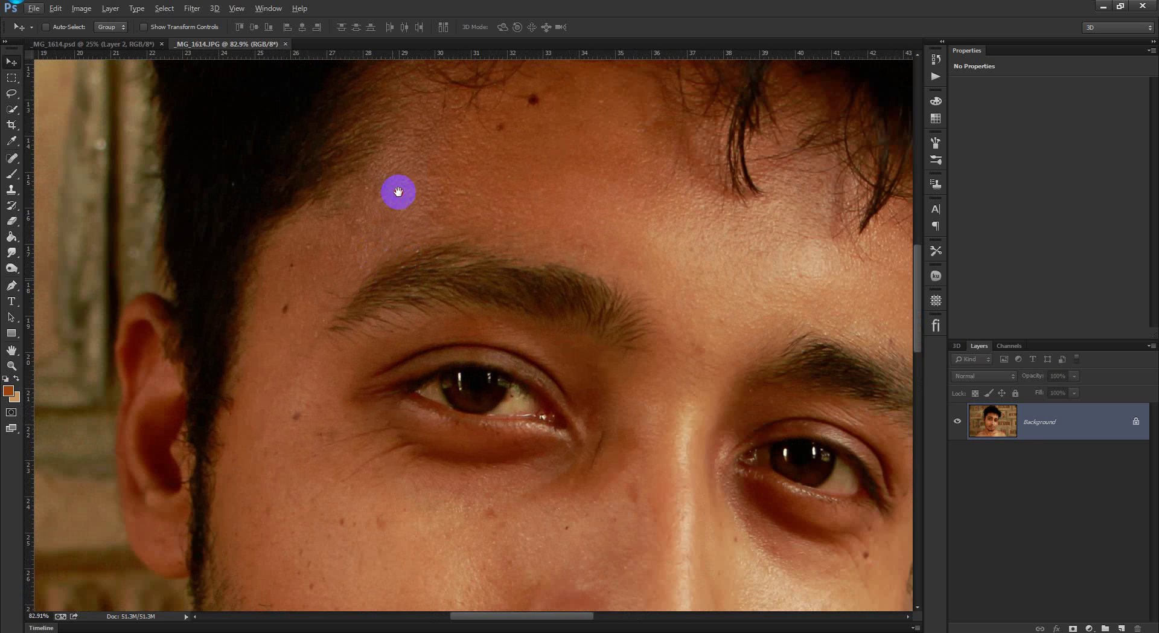
drag(398, 192, 426, 292)
drag(502, 244, 459, 303)
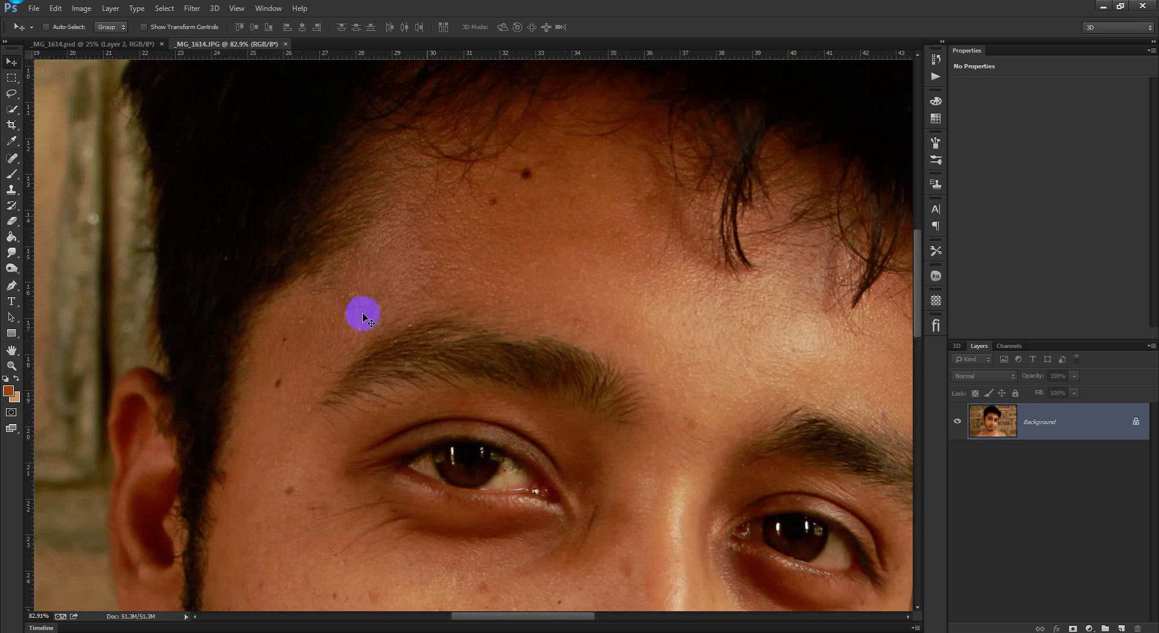
drag(460, 493, 332, 181)
drag(487, 357, 455, 378)
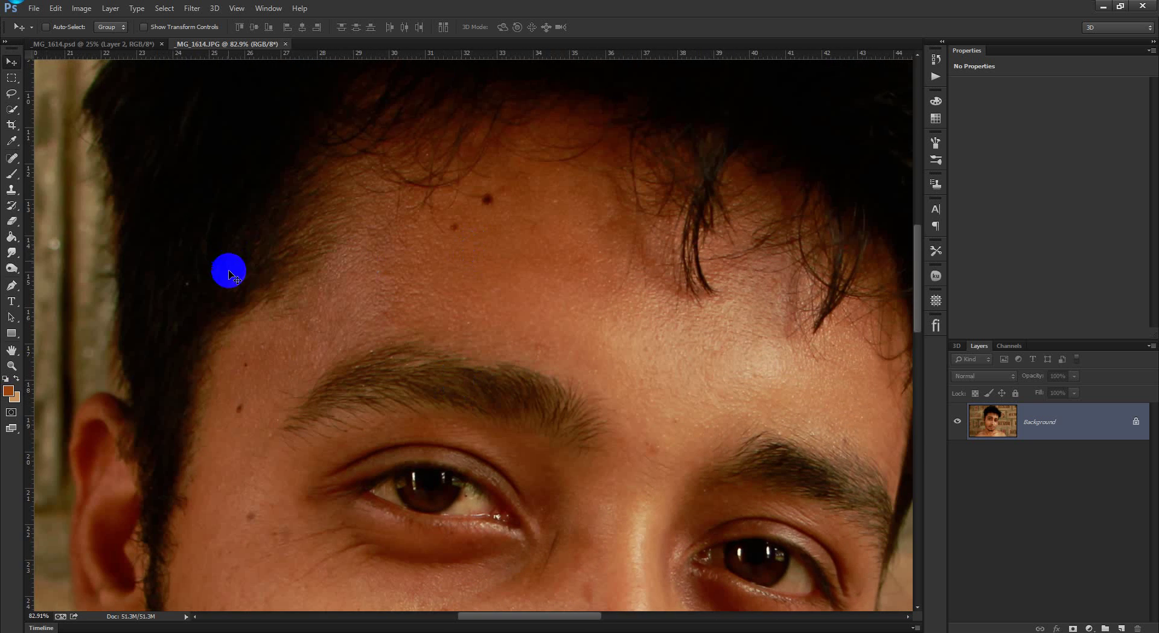
Step: Remove the moles and spots on the forehead and temple using a 40 px content-aware Spot Healing Brush
drag(11, 159, 54, 158)
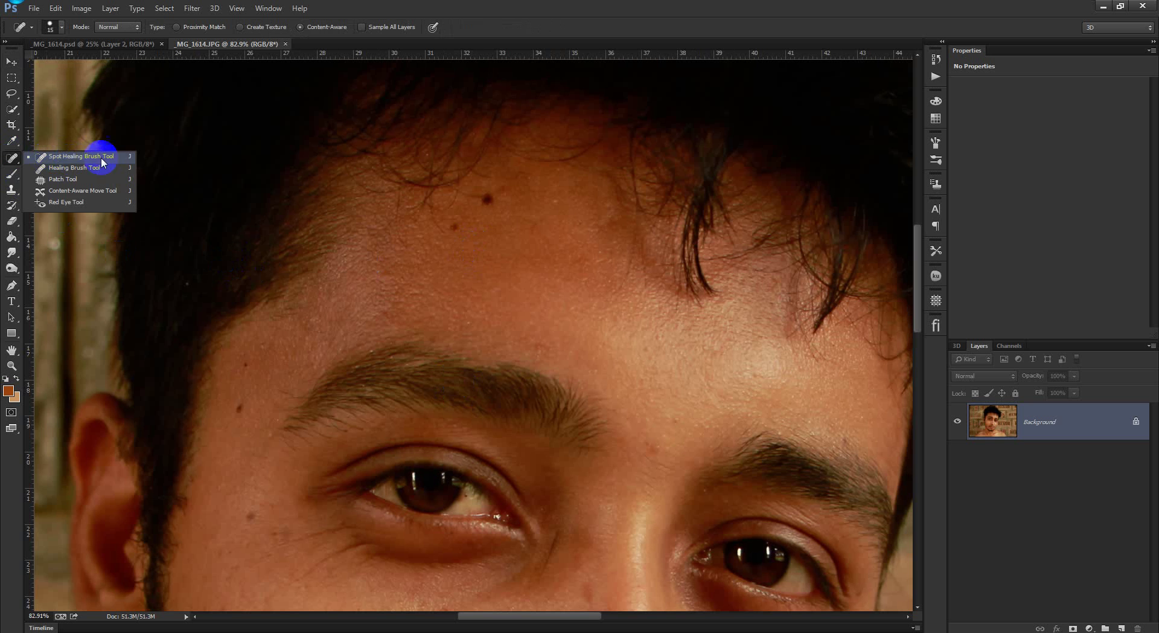
right_click(498, 202)
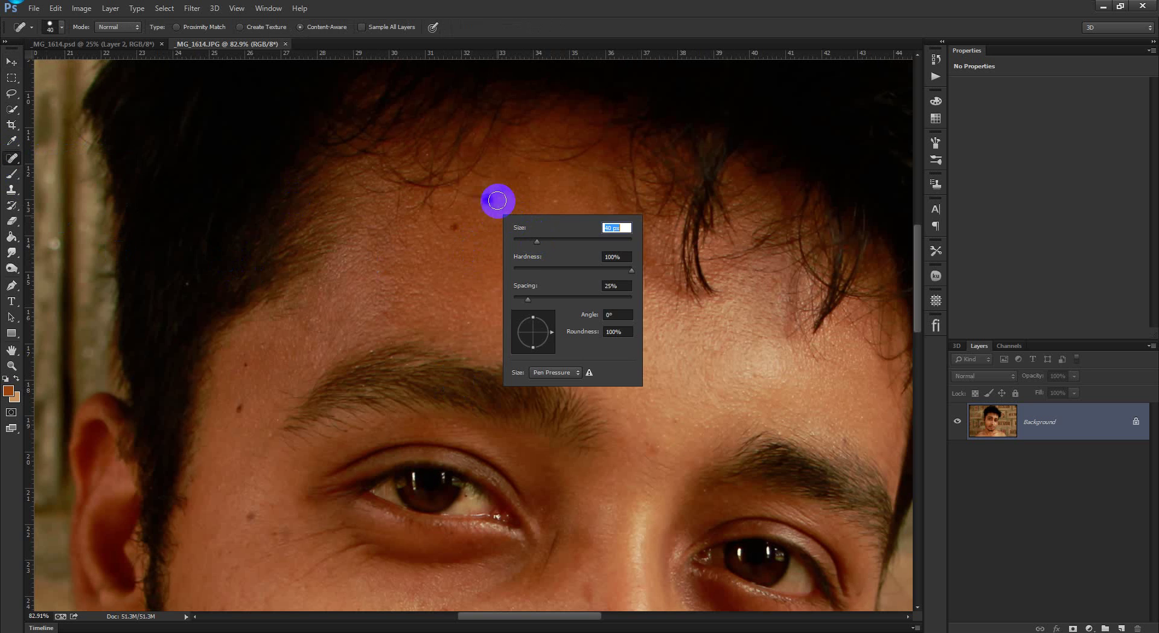
key(Escape)
click(455, 226)
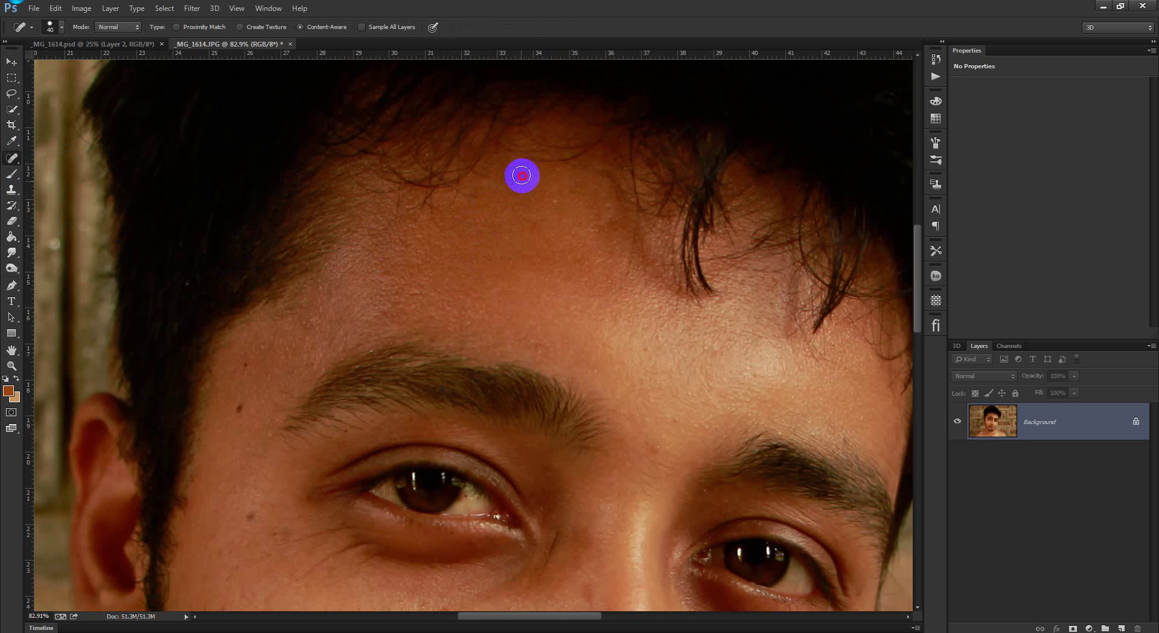
click(535, 225)
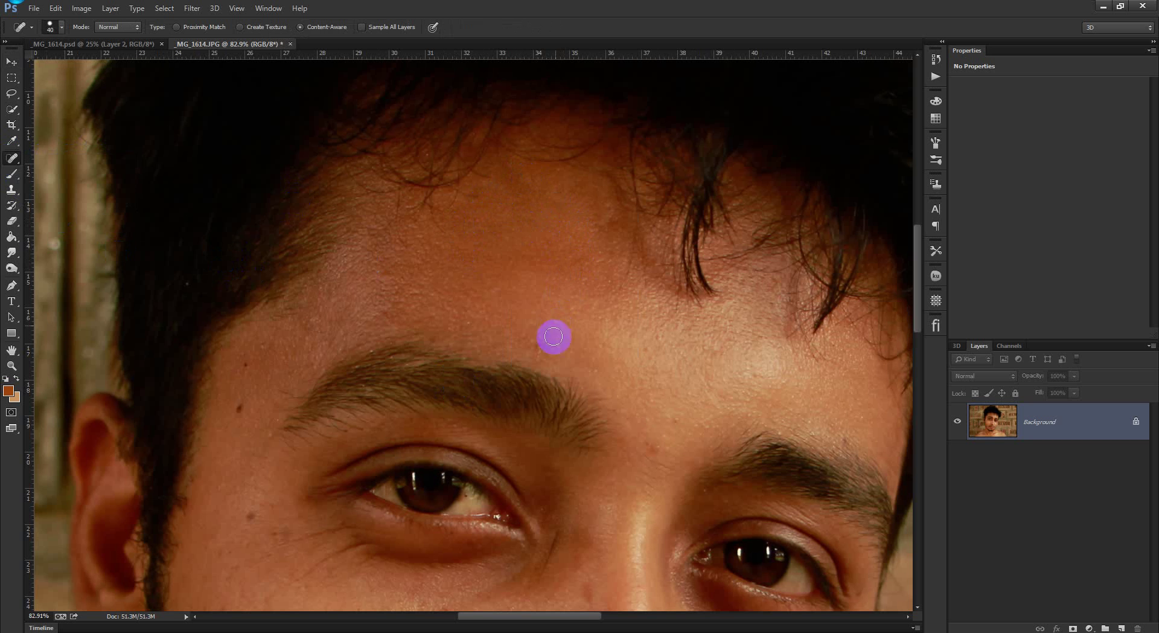
click(554, 336)
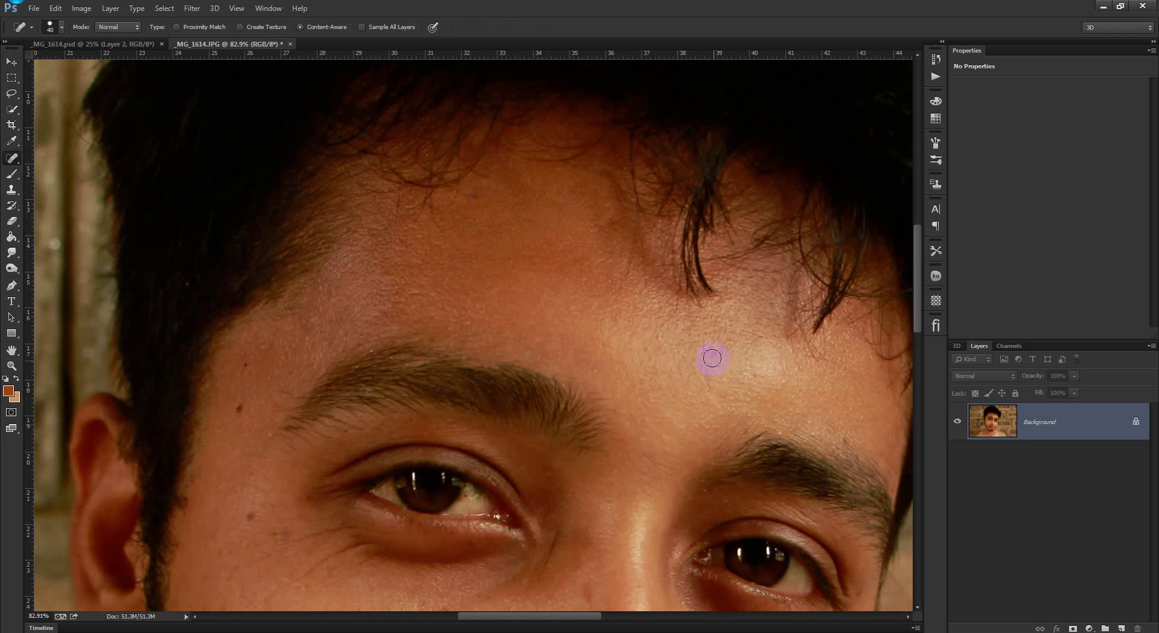
click(848, 438)
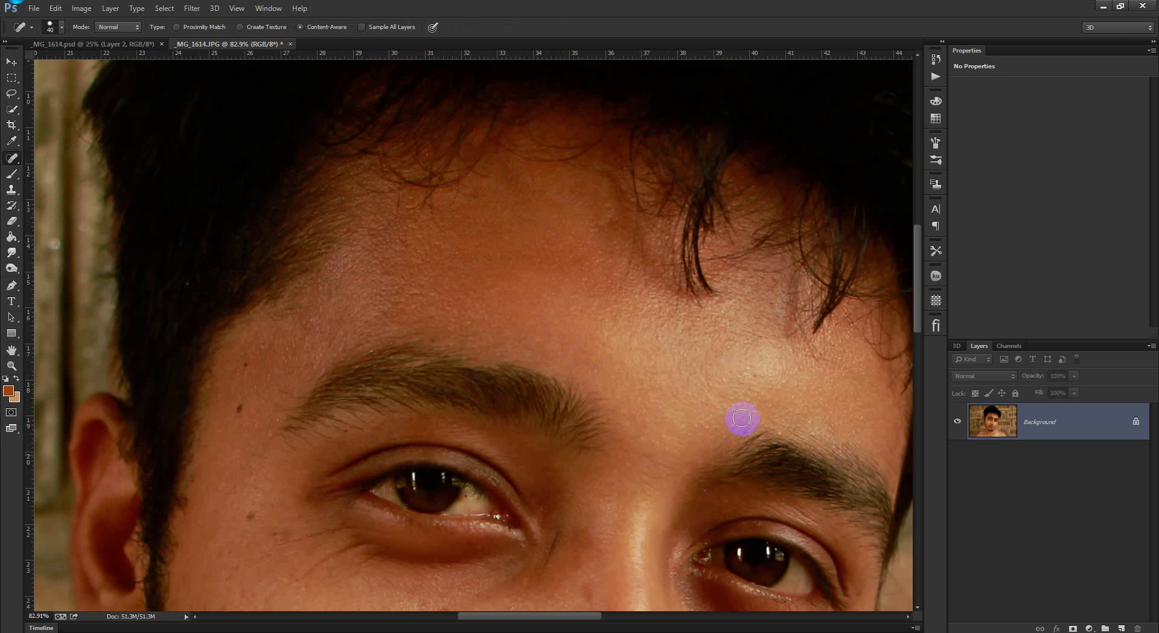
click(248, 363)
click(235, 399)
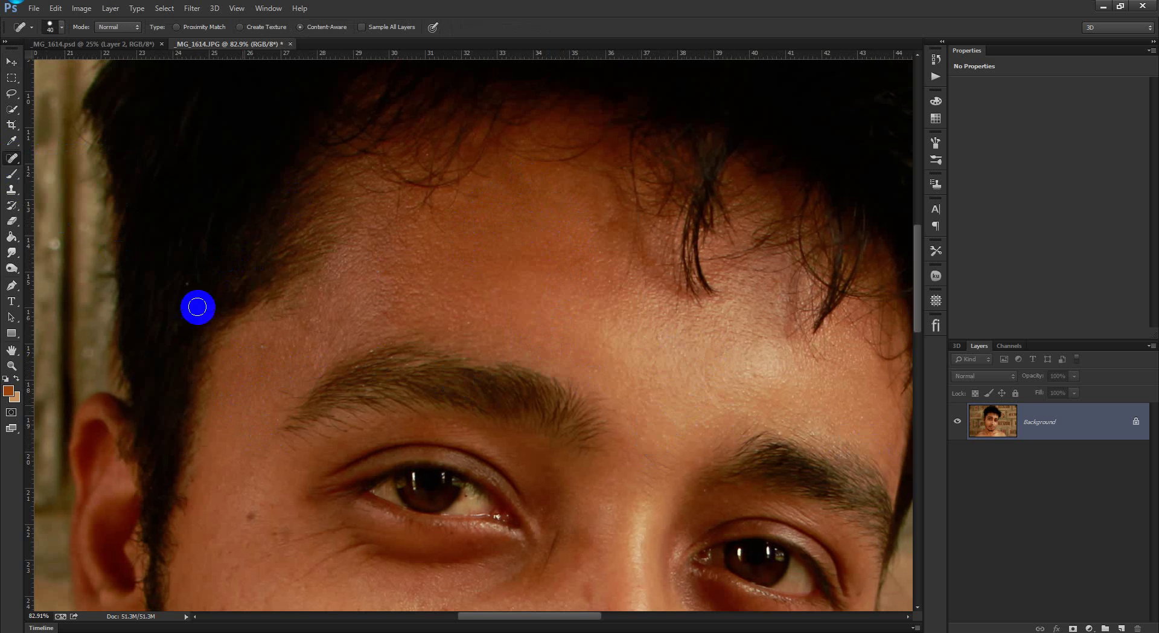
Step: Heal the spot and fine lines on the skin beside and below the outer corner of the left-hand eye
scroll(267, 367, down, 2)
scroll(267, 368, down, 1)
mouse_move(266, 461)
mouse_down()
mouse_move(292, 456)
mouse_move(272, 462)
mouse_move(320, 454)
mouse_up()
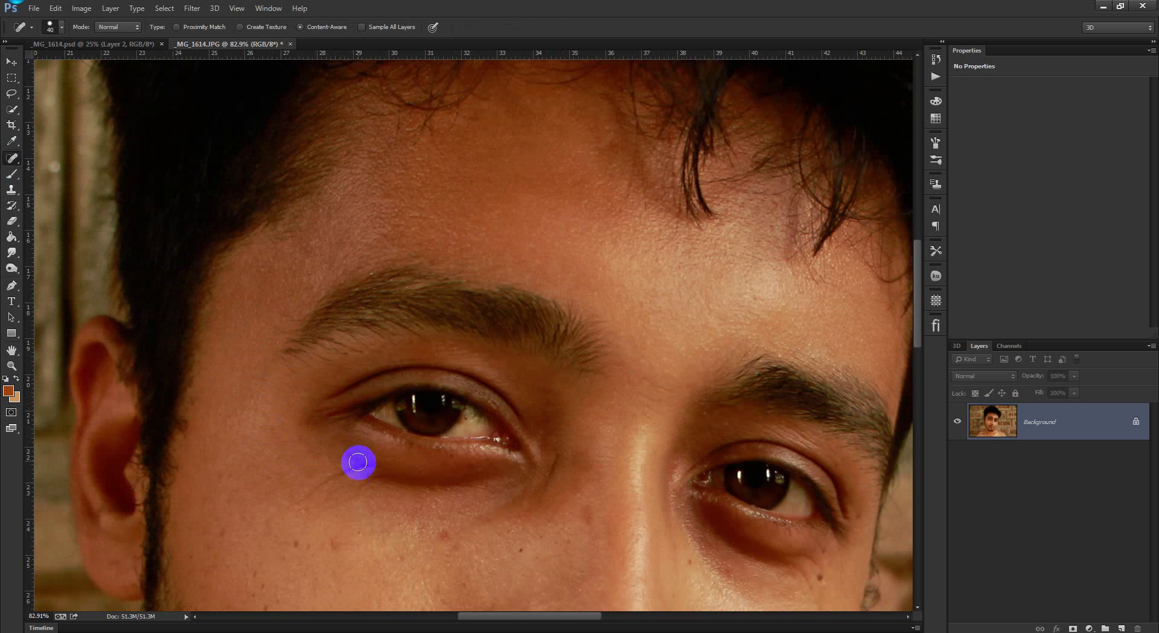
click(312, 494)
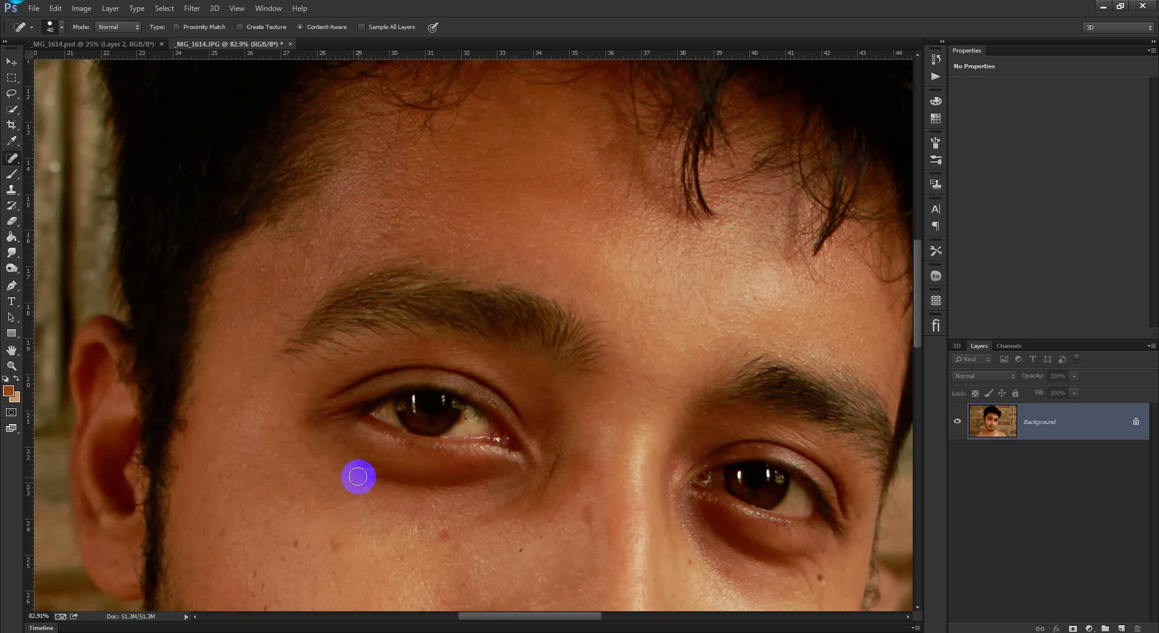
drag(372, 473, 326, 502)
Step: Heal the crease at the inner corner of the left-hand eye and the small spots on the cheek below it
scroll(370, 488, down, 3)
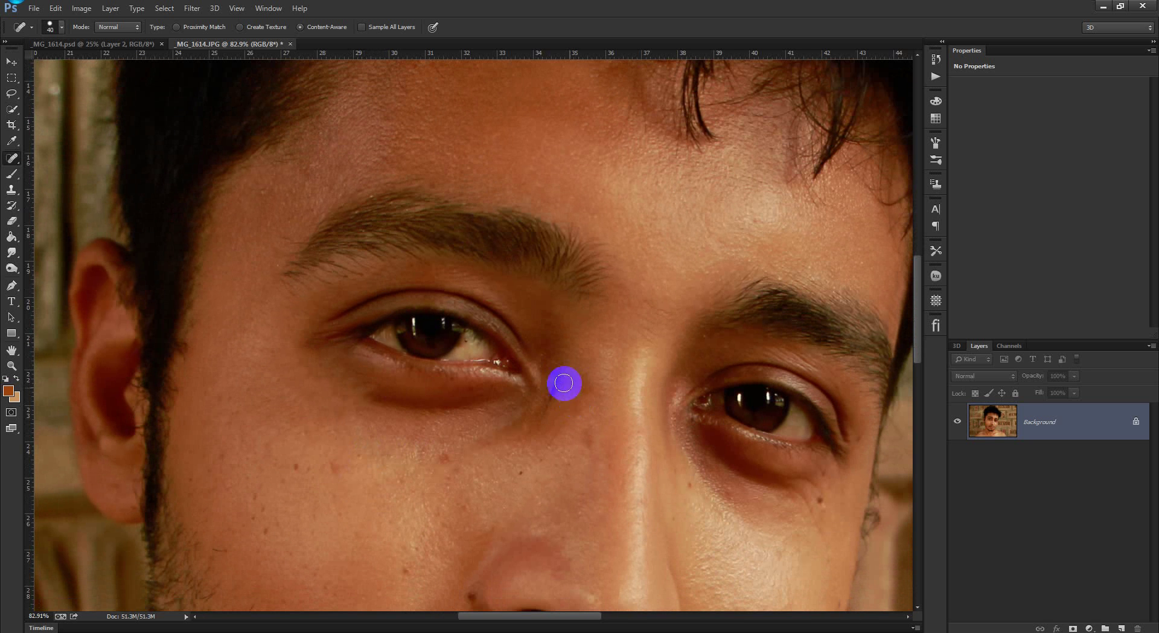
drag(564, 382, 539, 437)
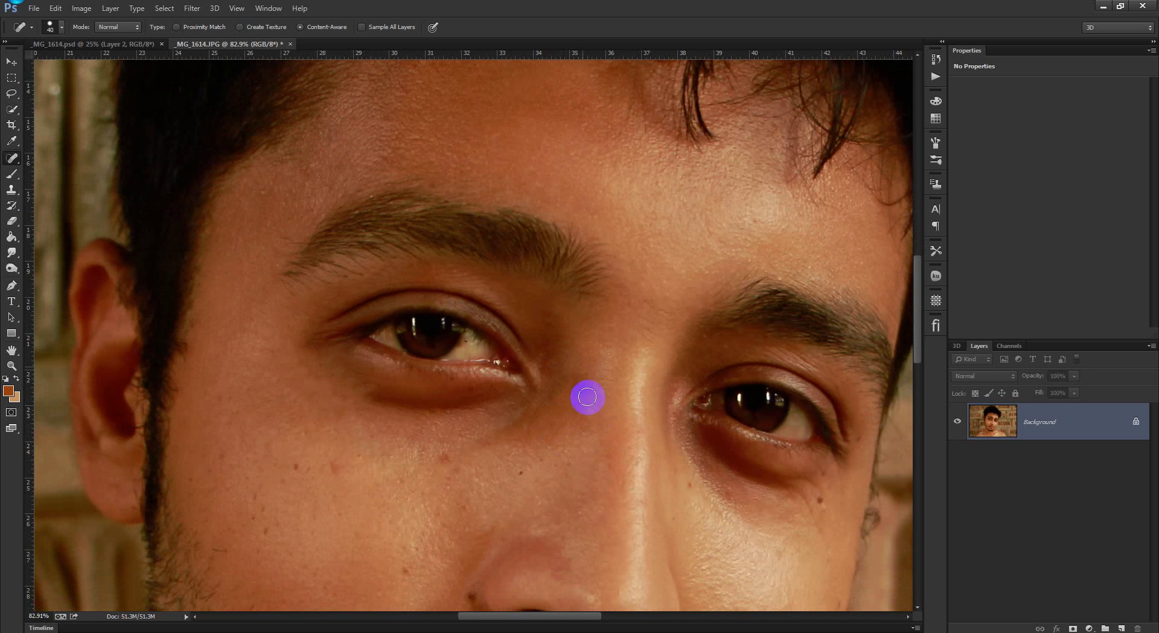
click(537, 460)
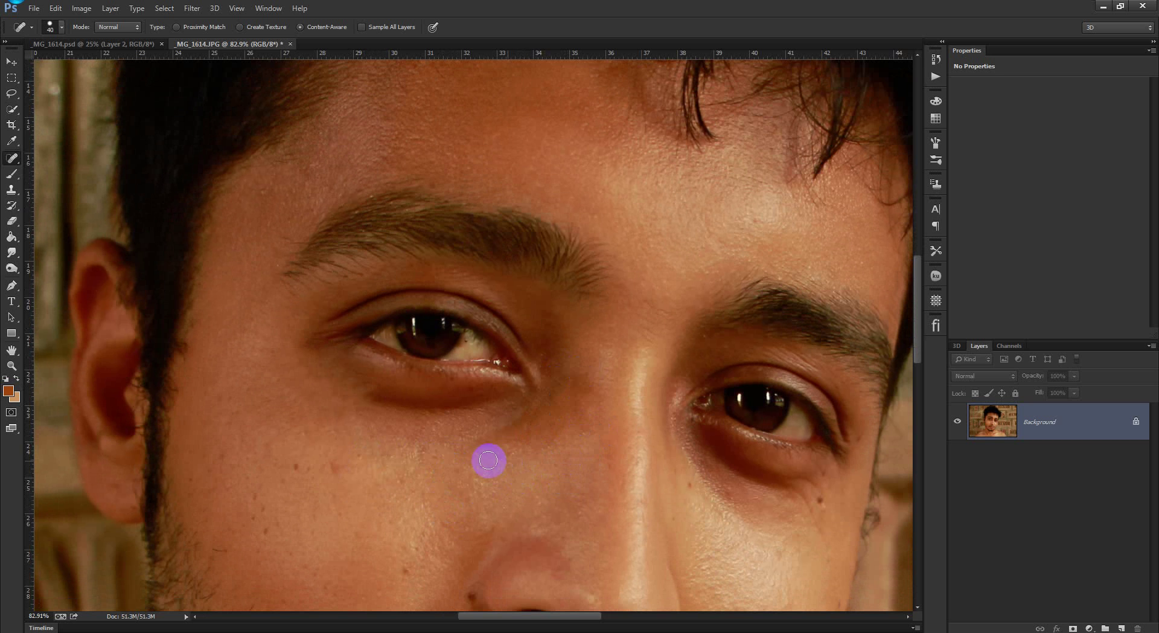
click(454, 470)
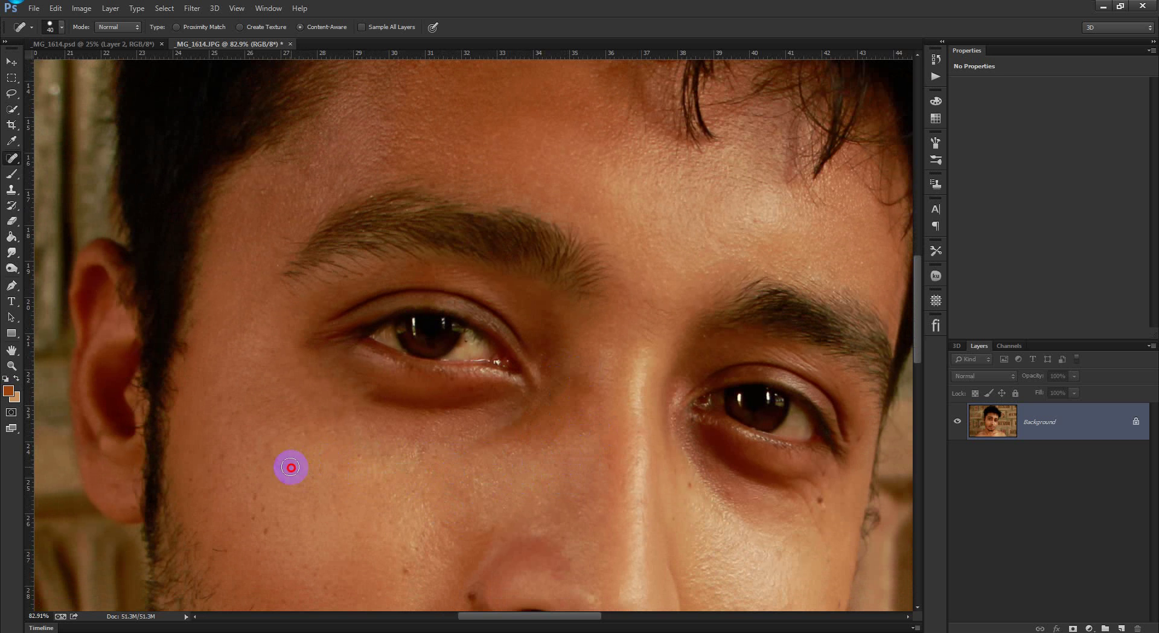
Step: Heal the small dark spots on the outer part of the left-hand cheek, between the sideburn and the eye
click(274, 482)
drag(261, 508, 265, 530)
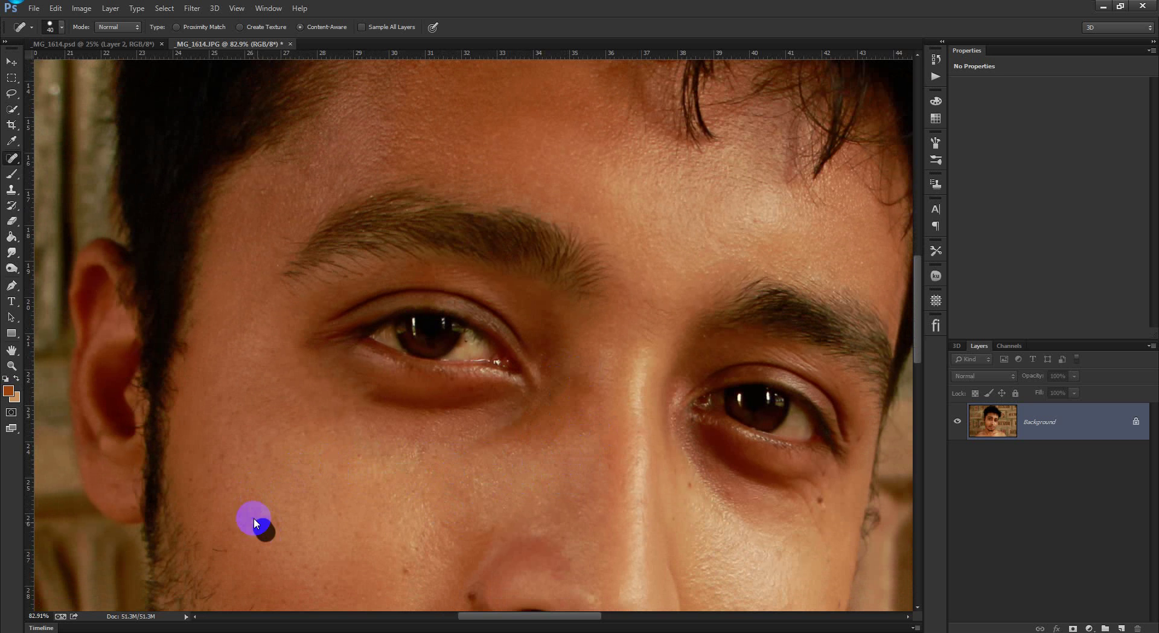
click(208, 453)
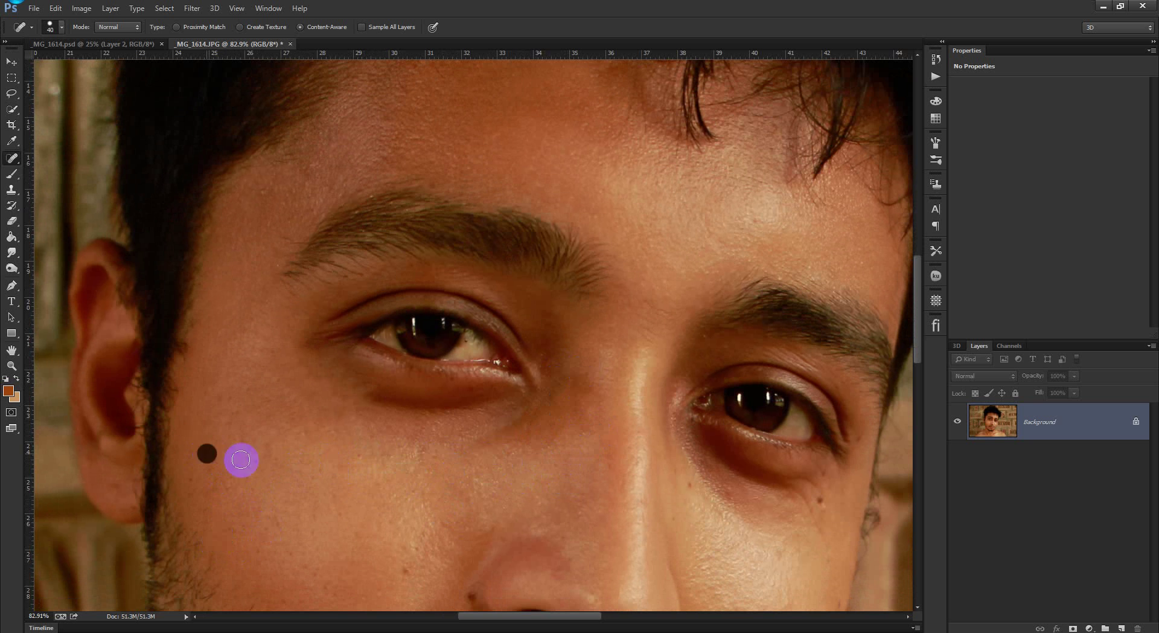
drag(241, 460, 293, 440)
Step: Heal the mole beside the nostril and the remaining spots on the lower left-hand cheek
scroll(437, 471, down, 3)
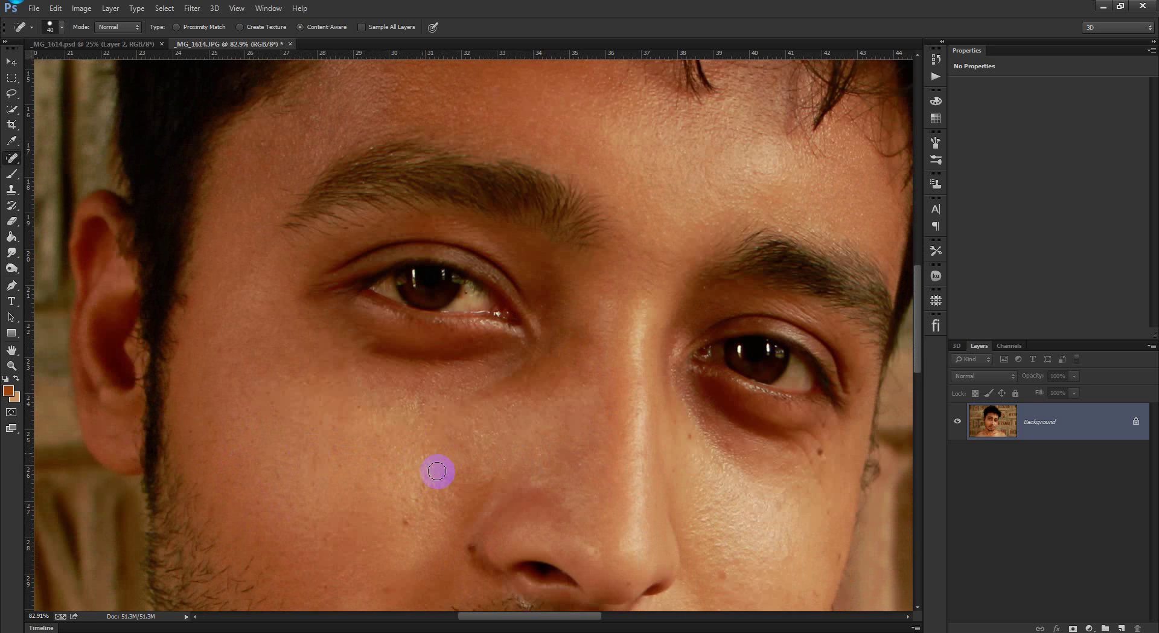
scroll(437, 471, down, 1)
click(406, 460)
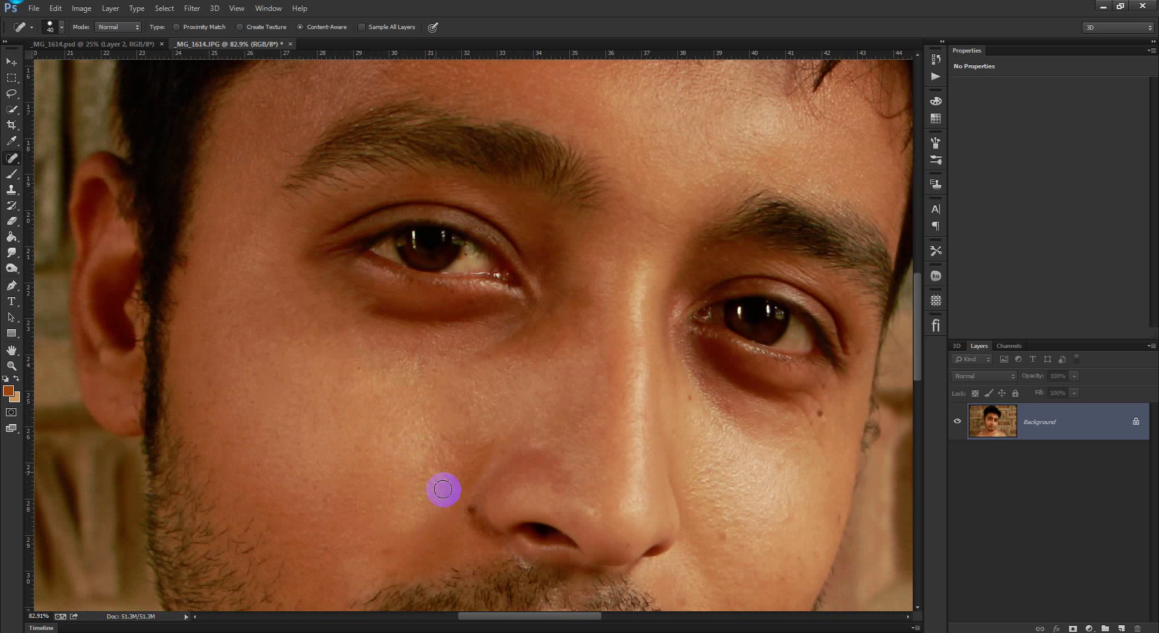
drag(466, 508, 469, 521)
drag(339, 551, 319, 549)
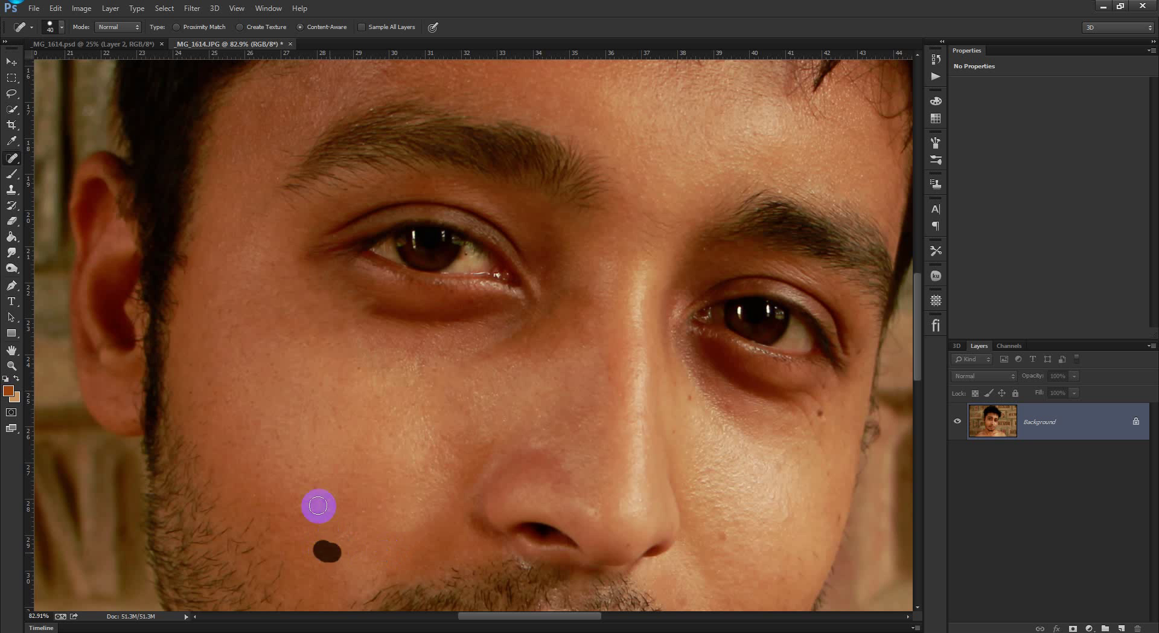
Step: Heal the mole below the right-hand eye and the spots on the right-hand cheek and beside the lower lip
drag(652, 447, 543, 397)
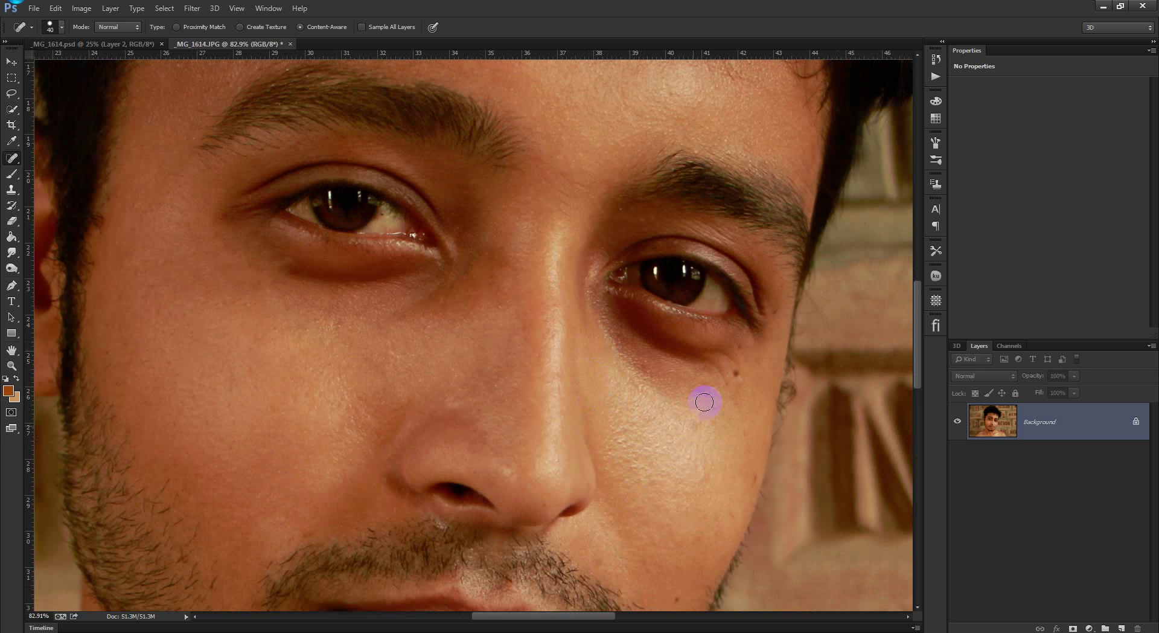
mouse_move(738, 371)
mouse_down()
mouse_move(721, 359)
mouse_move(712, 368)
mouse_move(747, 447)
mouse_up()
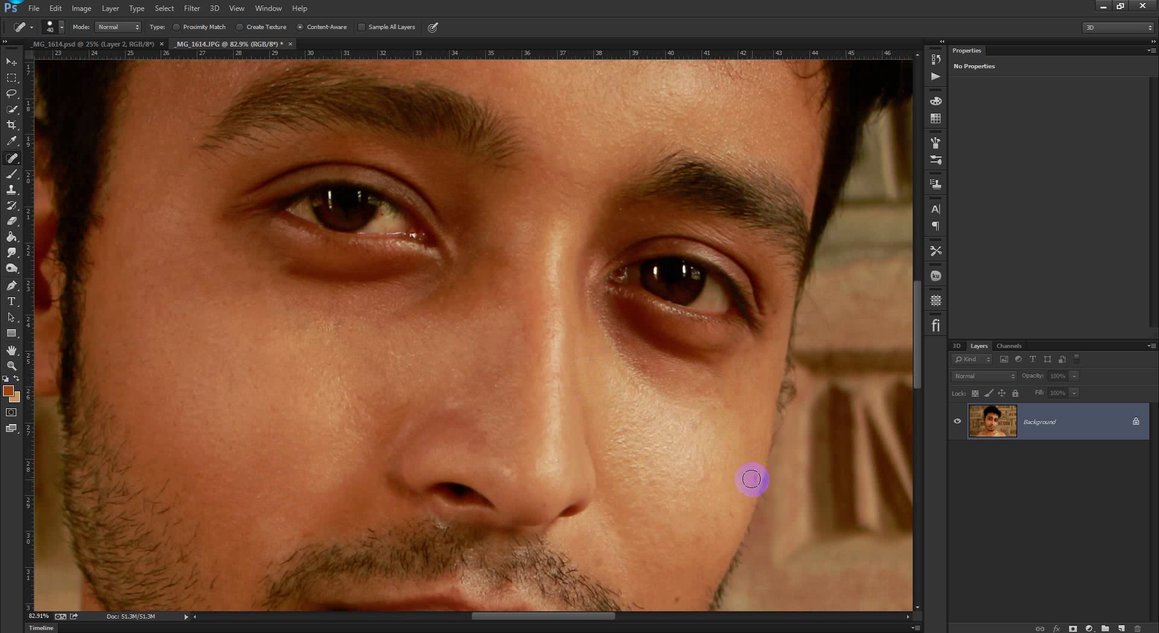
scroll(758, 382, down, 5)
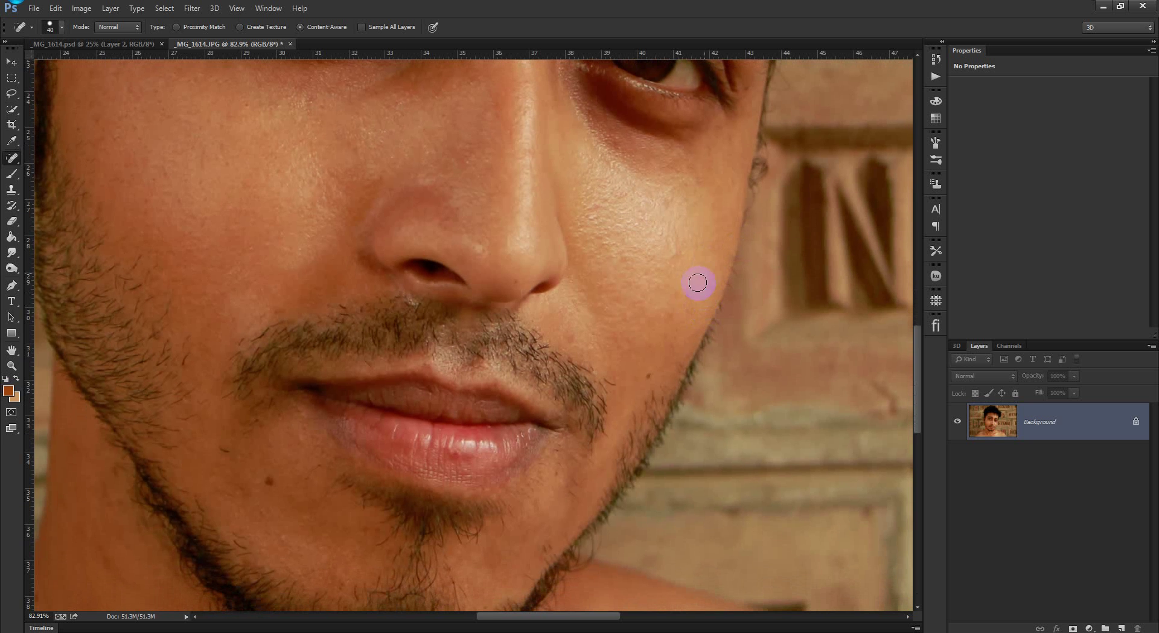
click(645, 378)
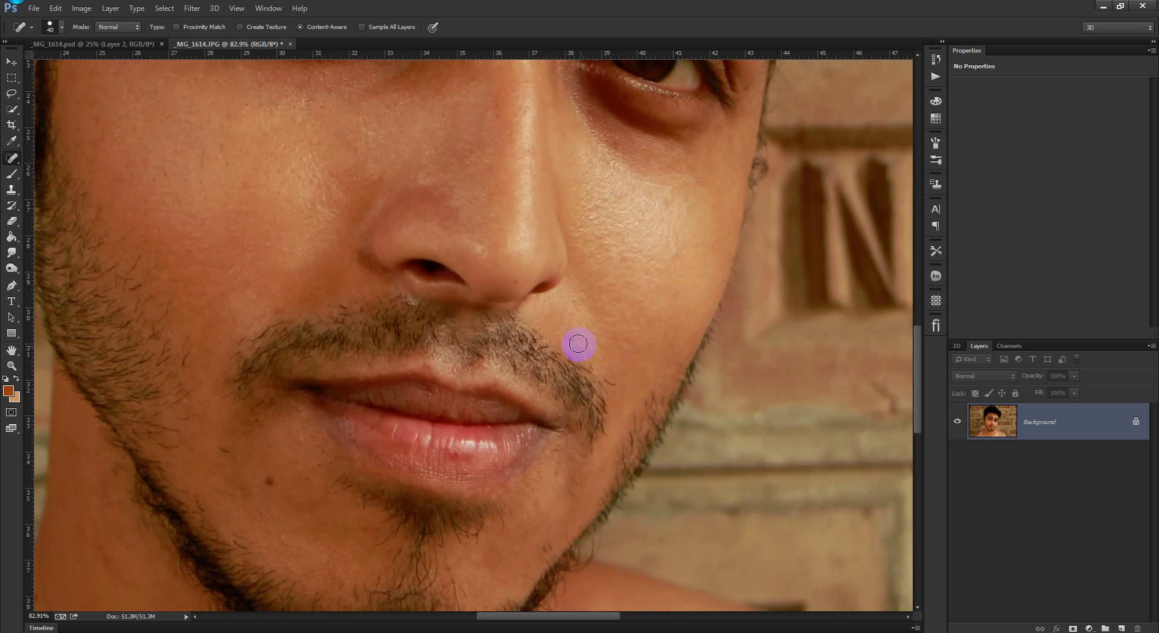
click(268, 470)
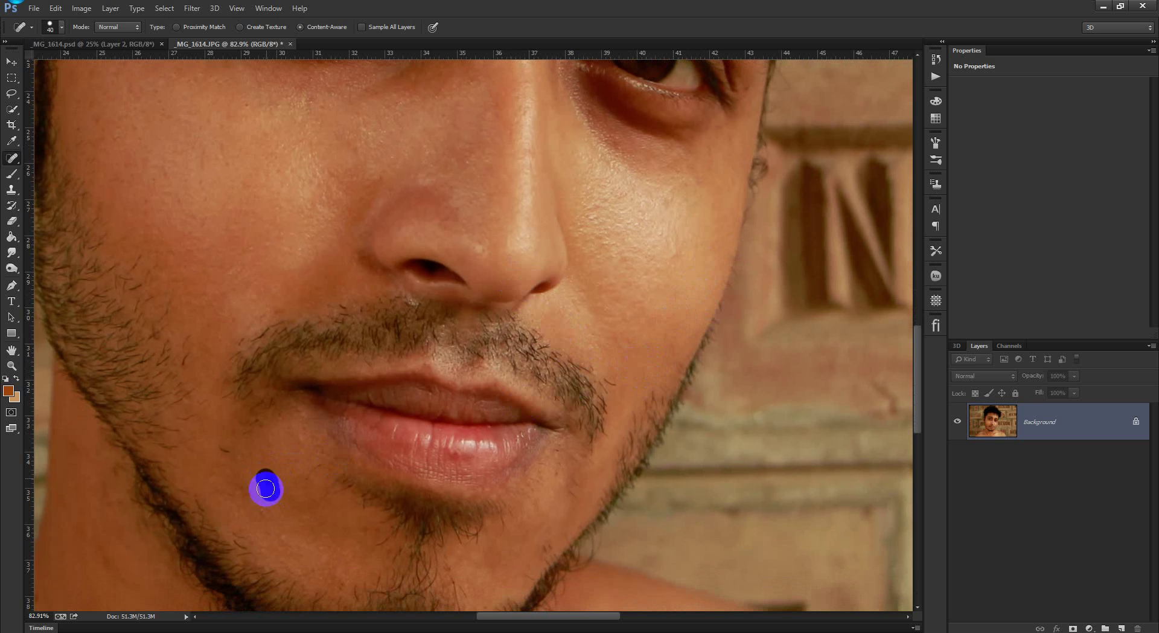
Step: Heal the dark spot on the left-hand side of the neck below the jawline
scroll(450, 465, down, 1)
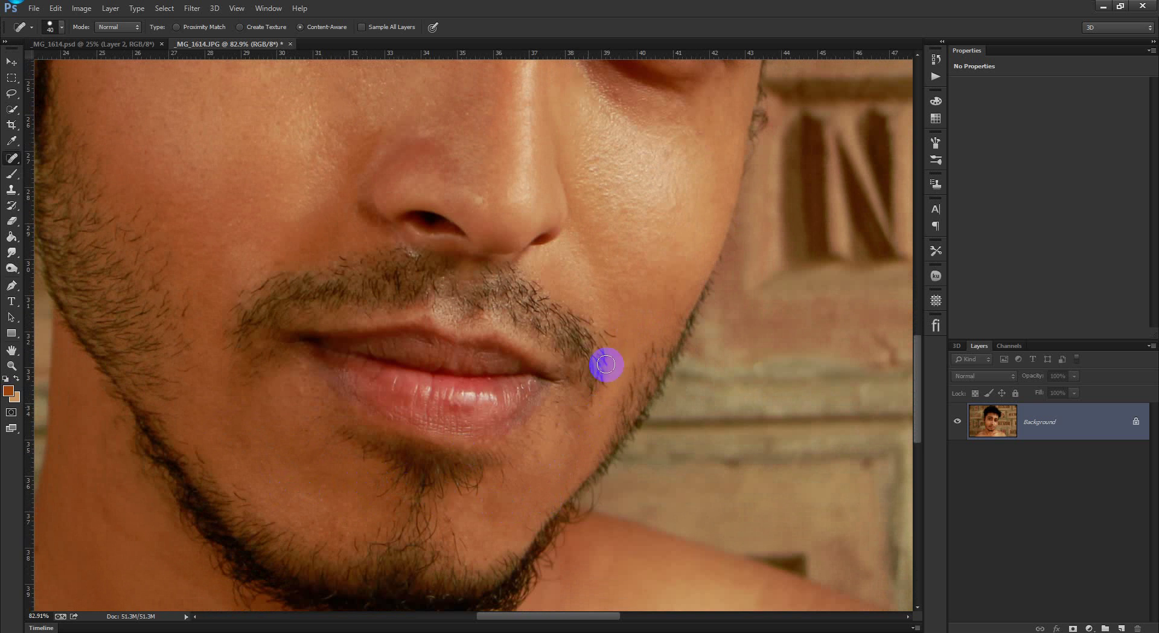
scroll(362, 388, down, 5)
scroll(362, 388, left, 4)
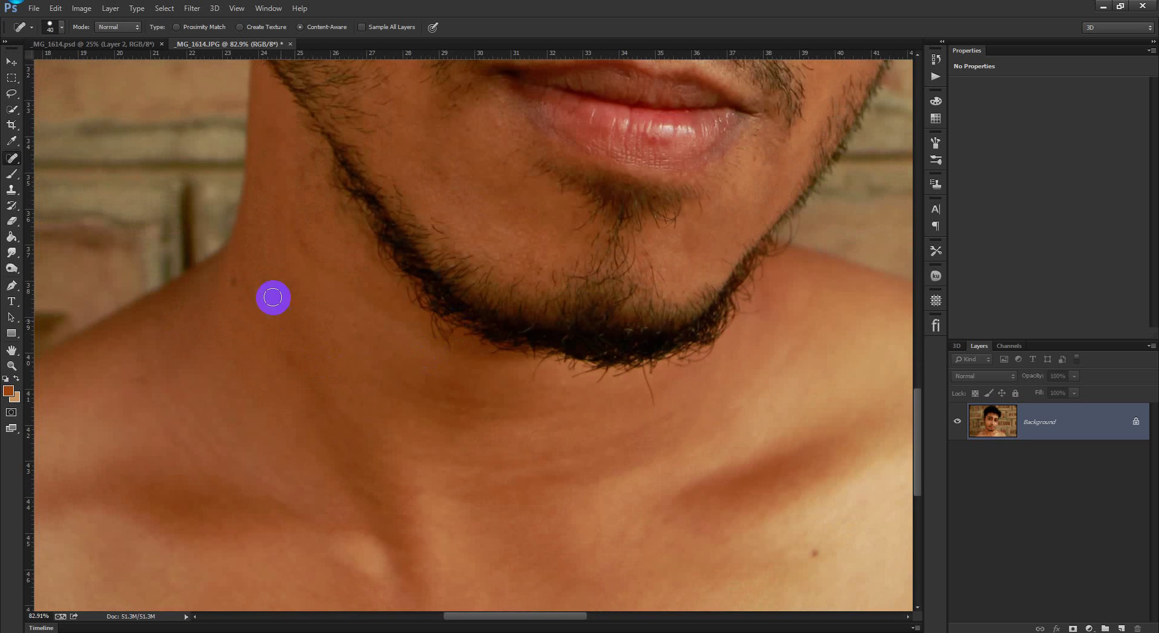
click(236, 281)
drag(758, 551, 423, 276)
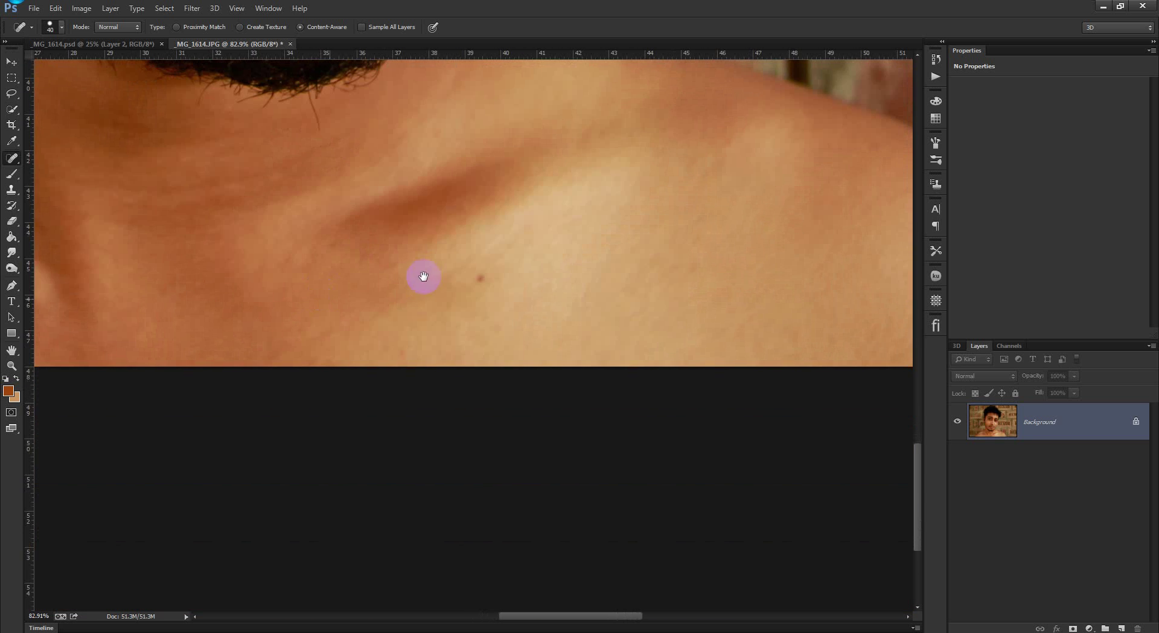
Step: Check the retouched skin from the chin up to the forehead for remaining blemishes
scroll(517, 317, up, 10)
scroll(535, 318, left, 3)
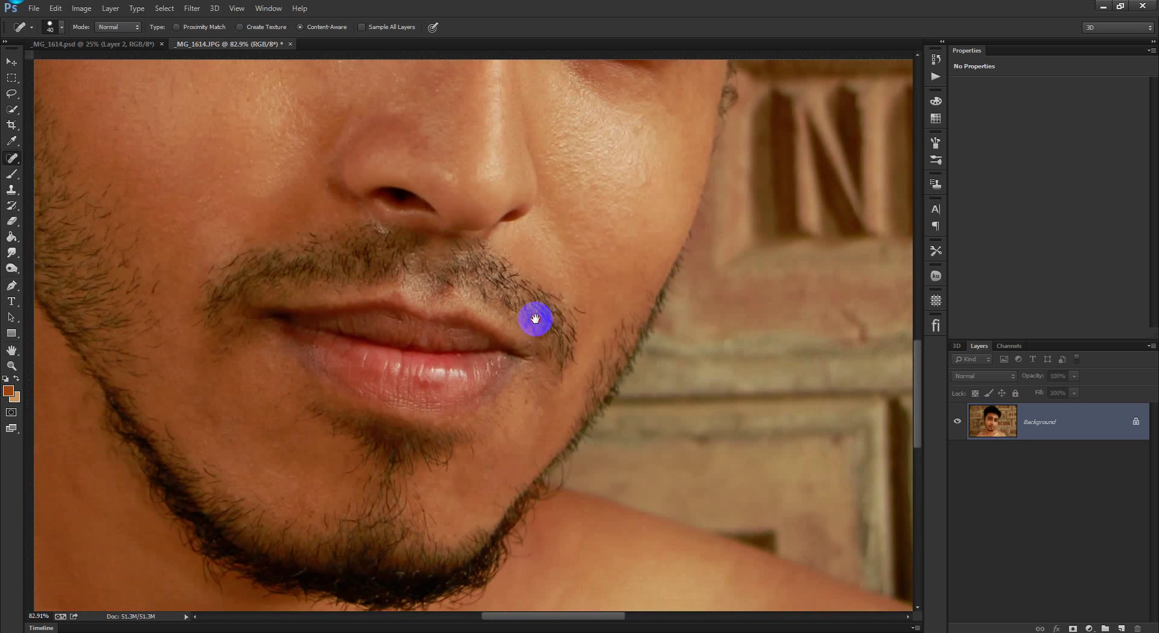
drag(535, 495, 533, 511)
scroll(560, 393, up, 5)
scroll(559, 392, left, 1)
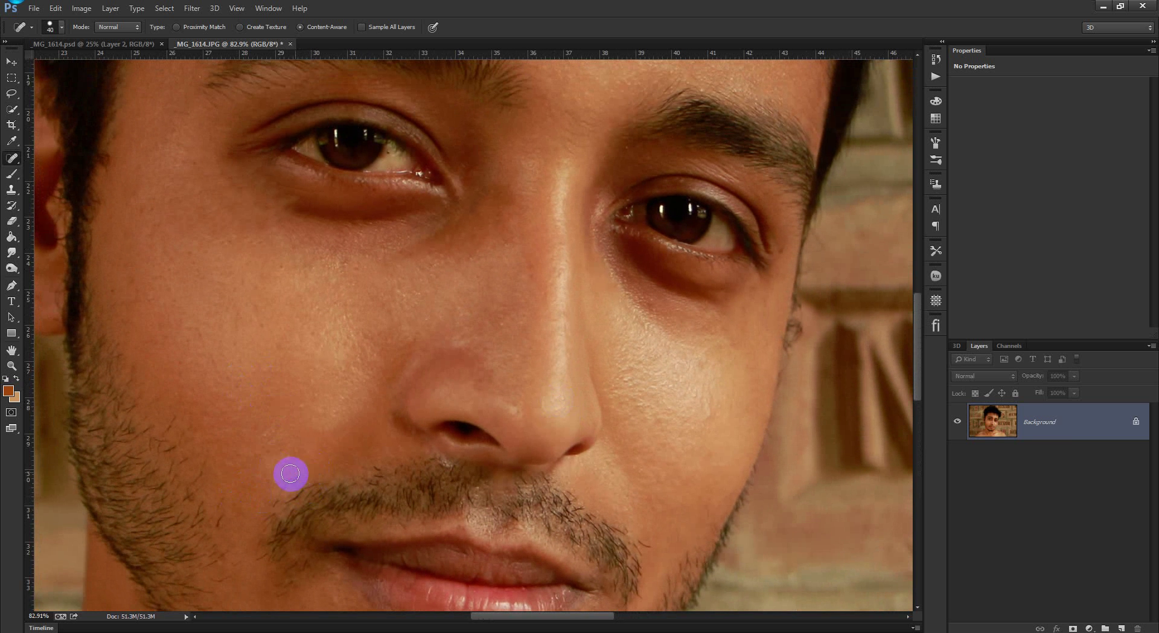
scroll(429, 386, up, 6)
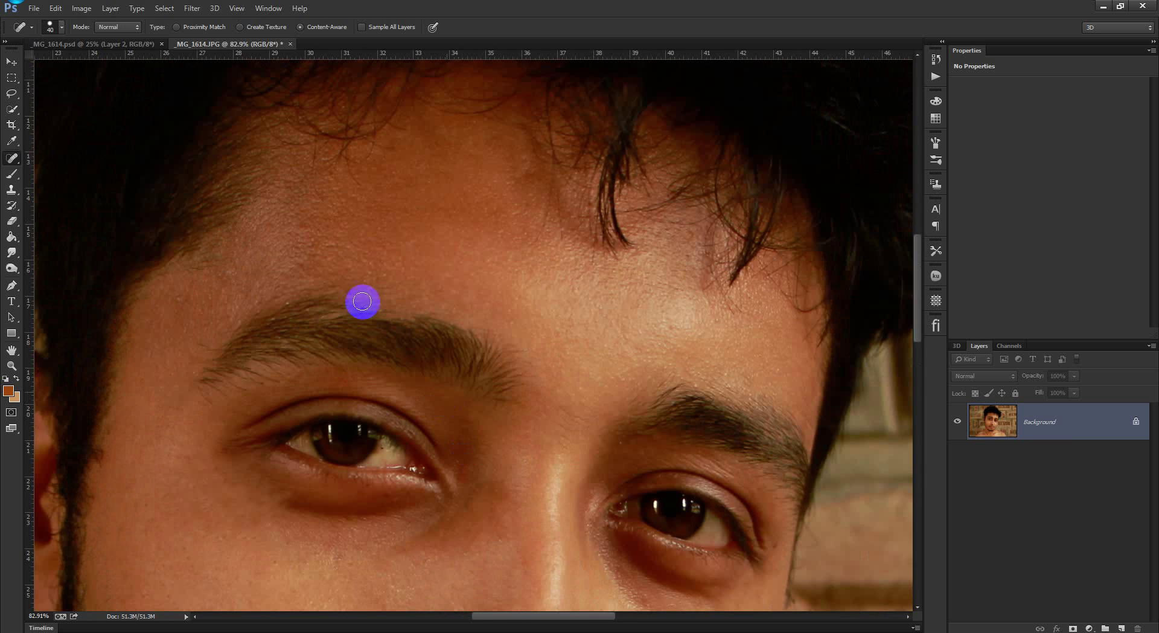
Step: Resize the image to a width of 2500 pixels, keeping its proportions
scroll(392, 314, down, 3)
scroll(397, 314, down, 3)
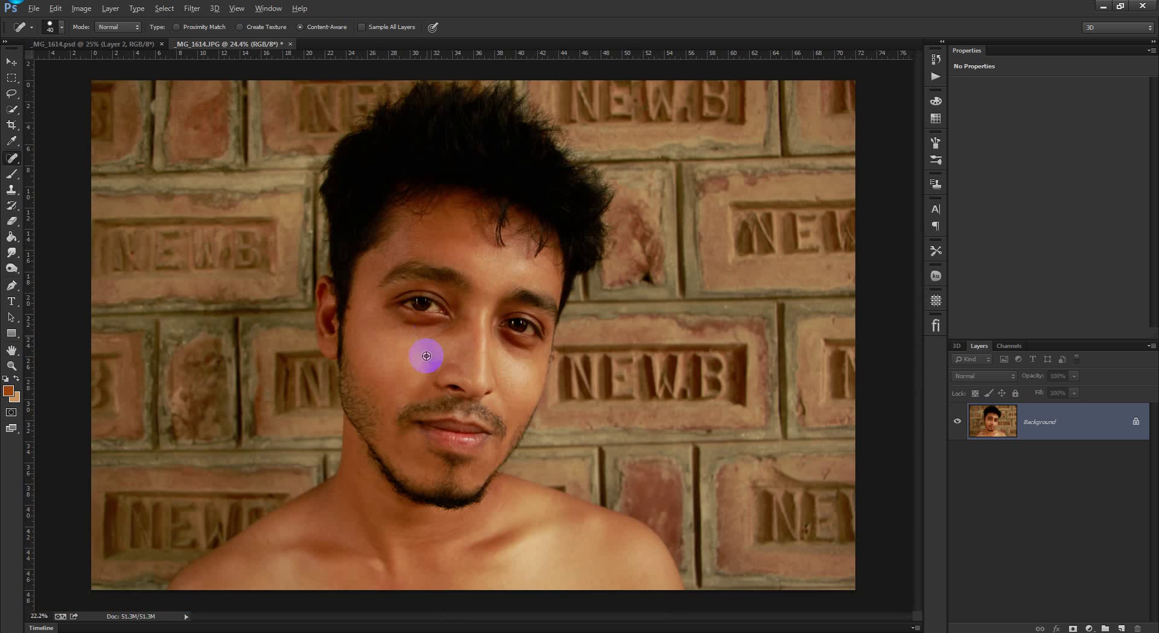
scroll(626, 414, up, 3)
scroll(483, 379, up, 3)
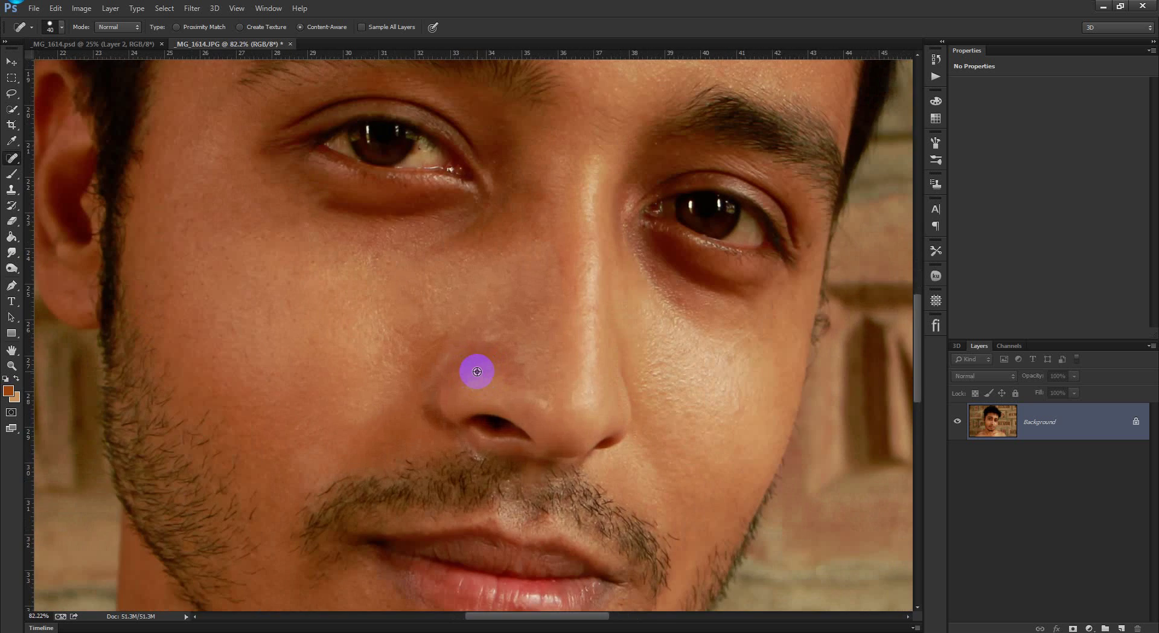
scroll(476, 372, down, 5)
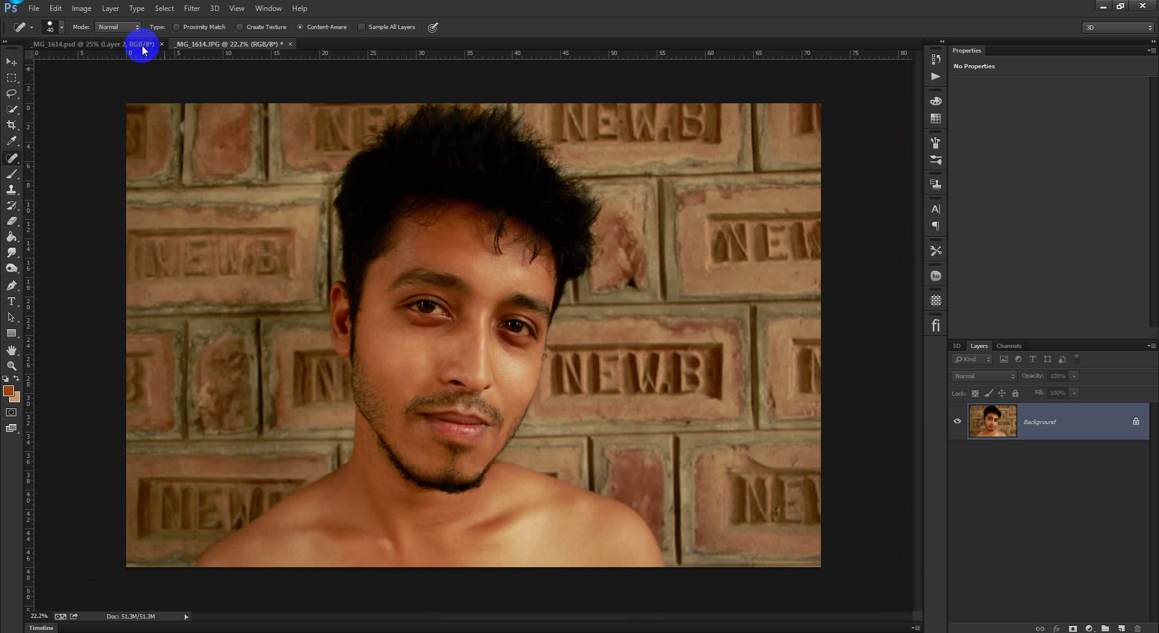
click(82, 8)
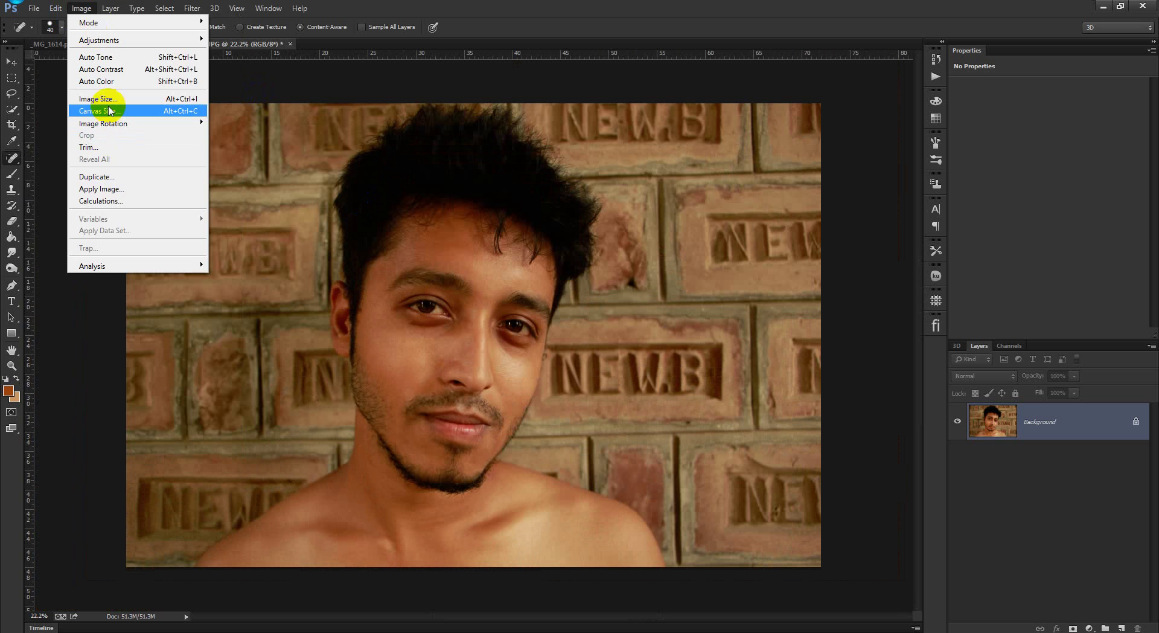
click(109, 100)
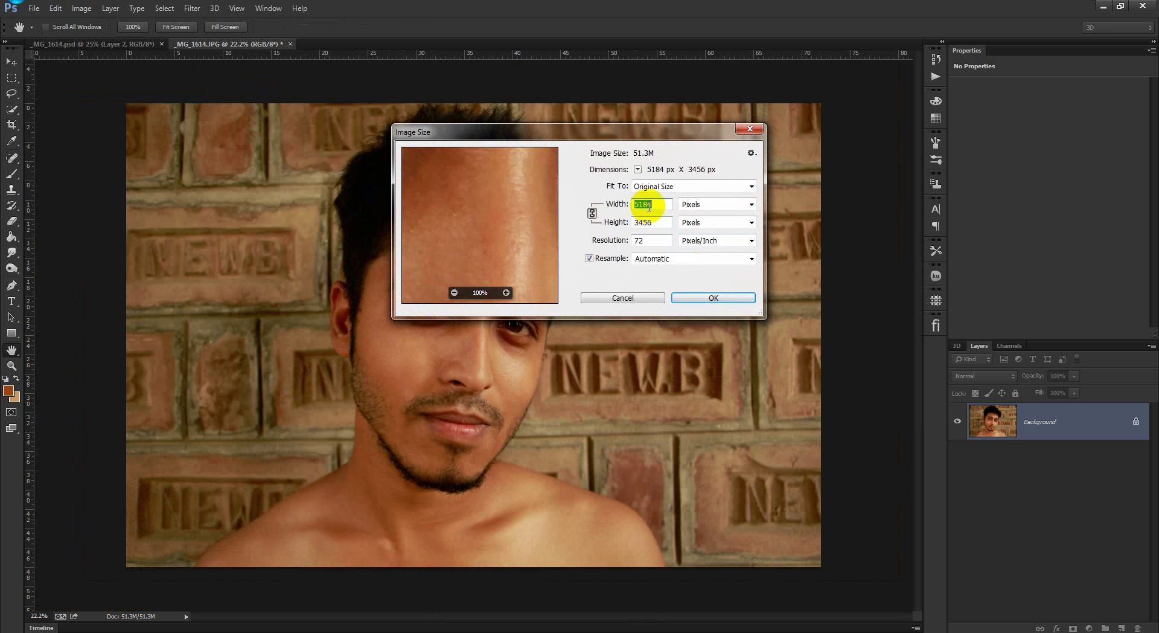
text(2500)
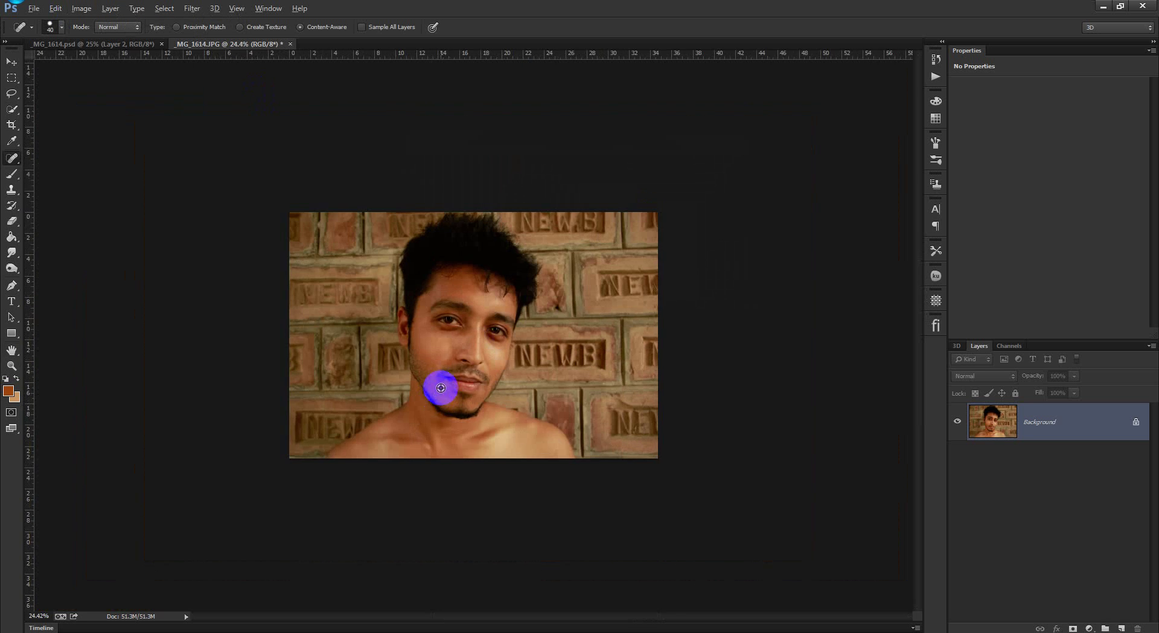
scroll(440, 388, up, 5)
scroll(434, 388, down, 1)
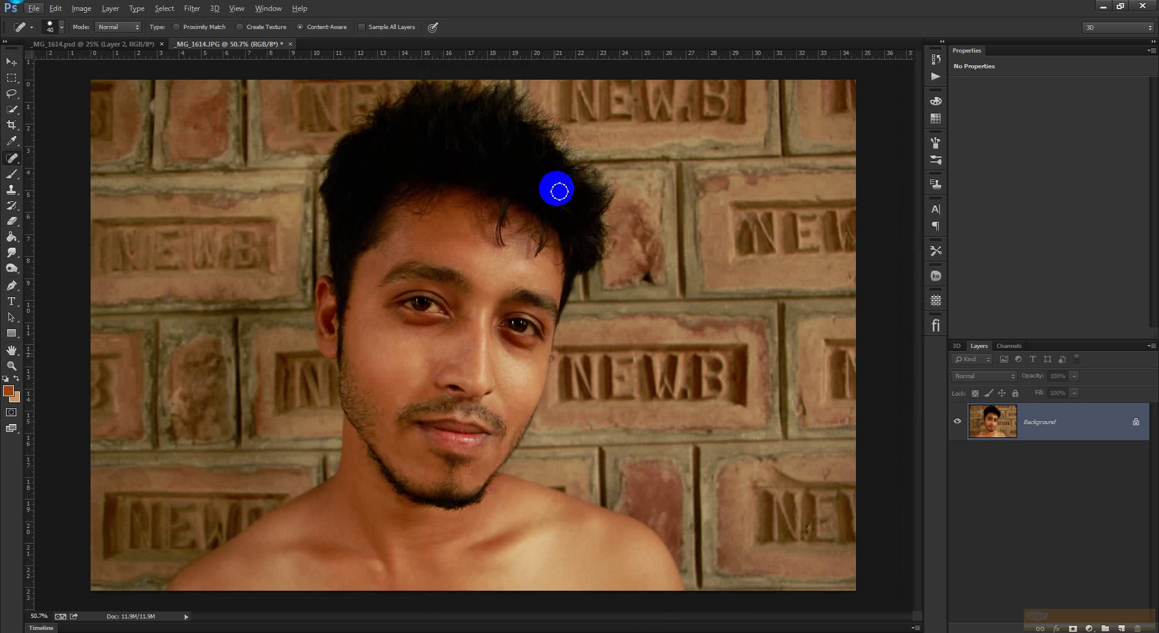
Step: Smooth the skin with the Imagenomic Portraiture filter using the Smoothing: Normal preset
click(191, 8)
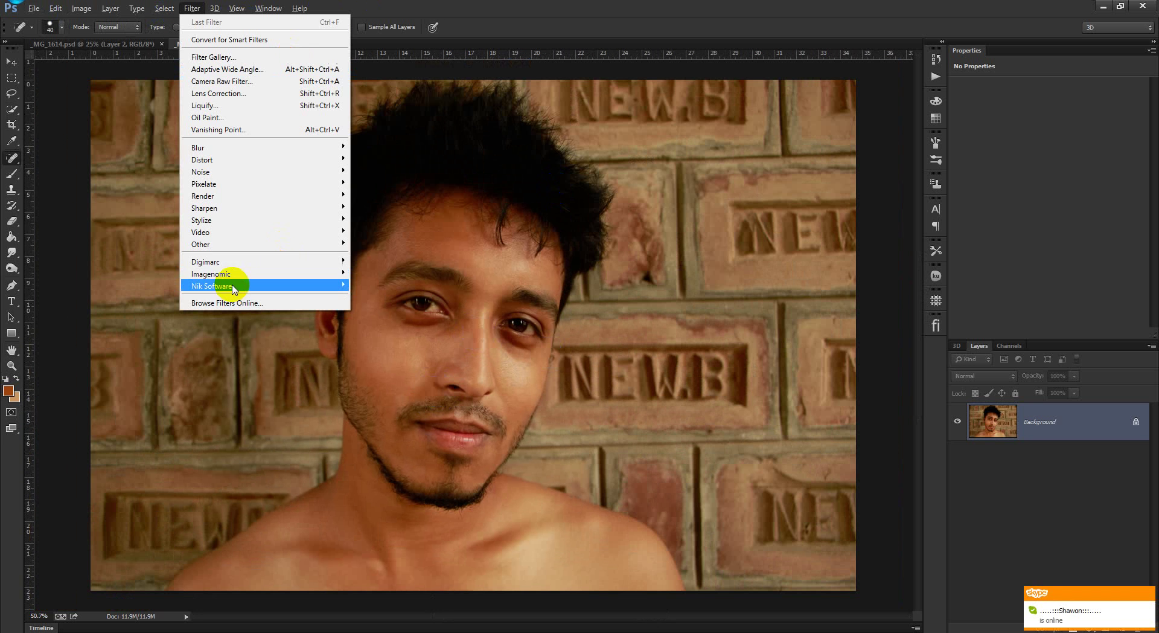
mouse_move(310, 271)
click(377, 286)
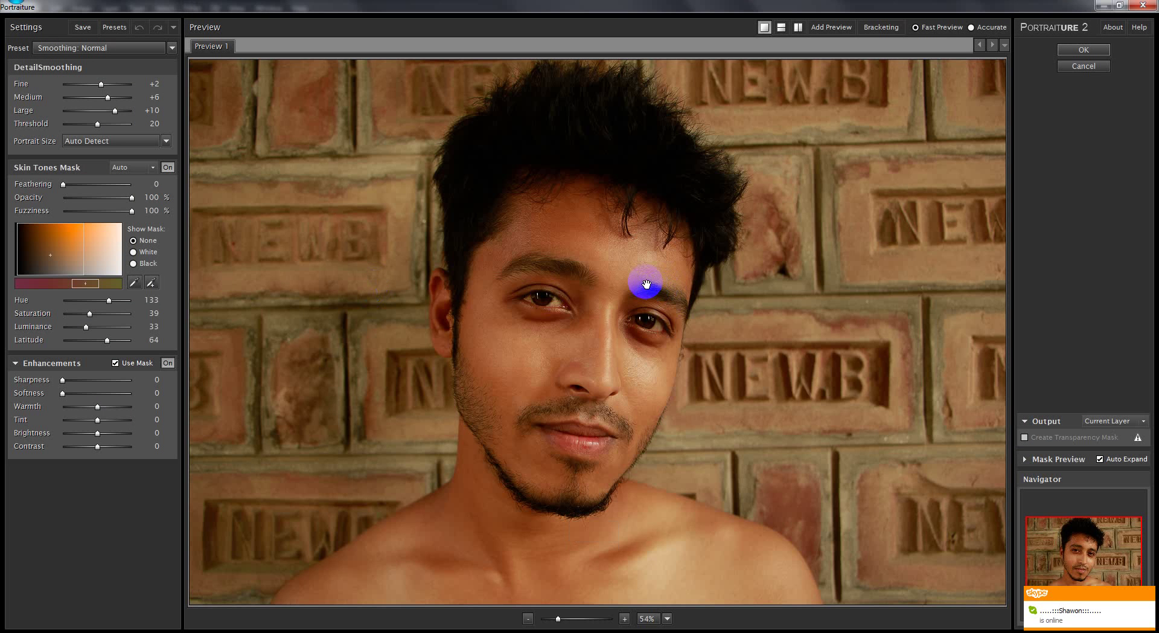
click(114, 27)
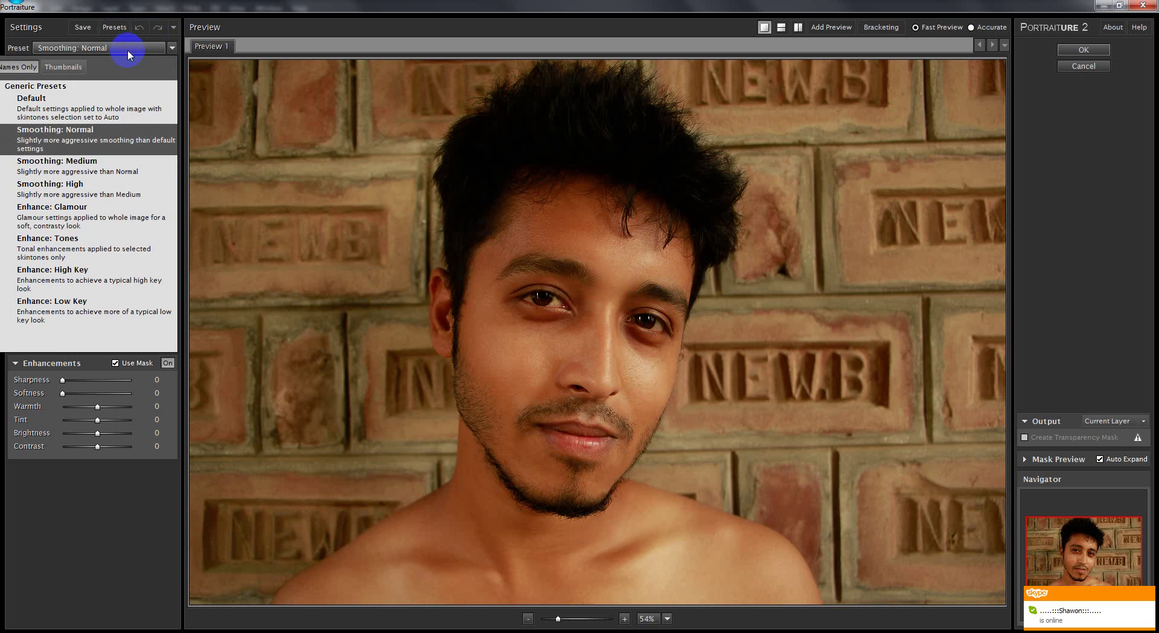
click(64, 118)
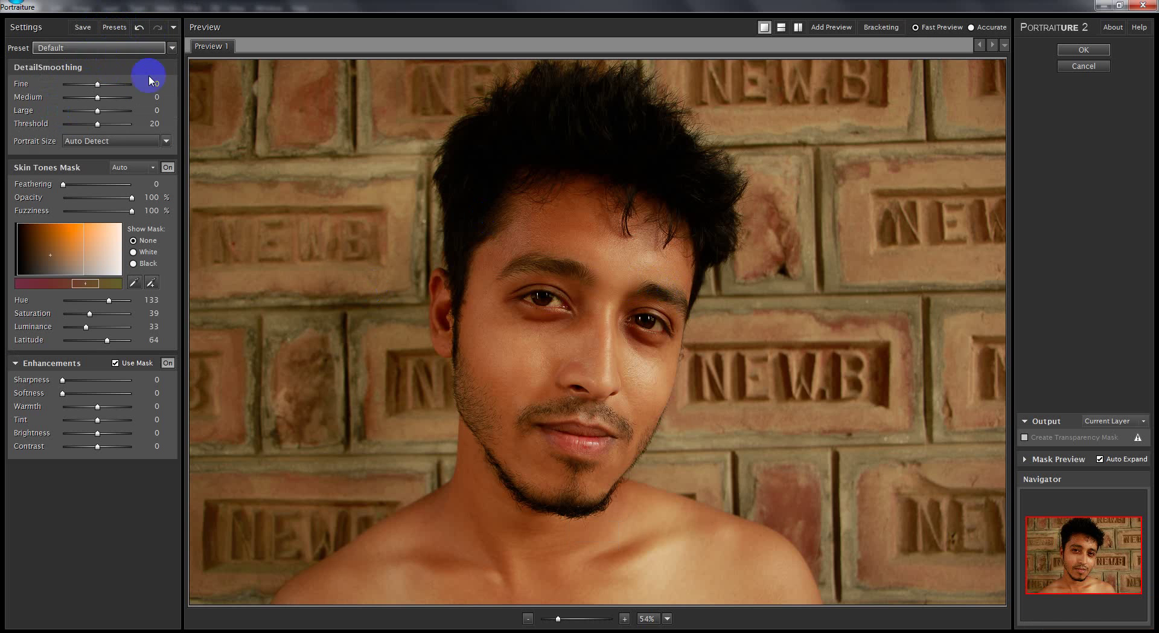
click(142, 48)
click(104, 148)
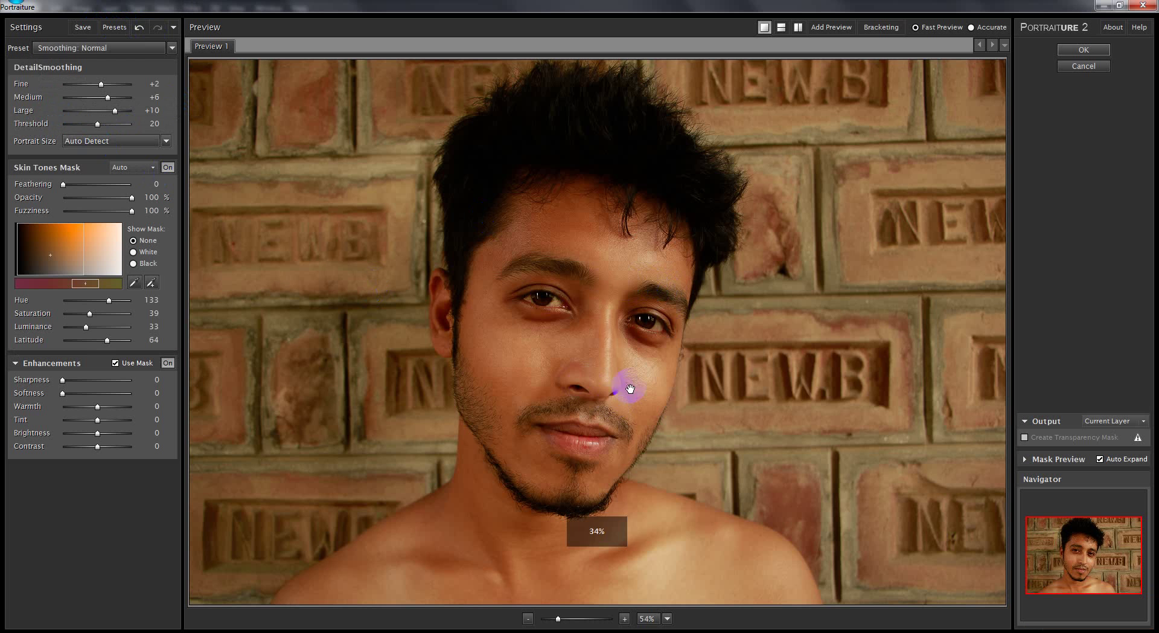
click(1084, 50)
Step: Open the portrait in the Camera Raw filter and widen its window to span the full screen
scroll(492, 369, up, 5)
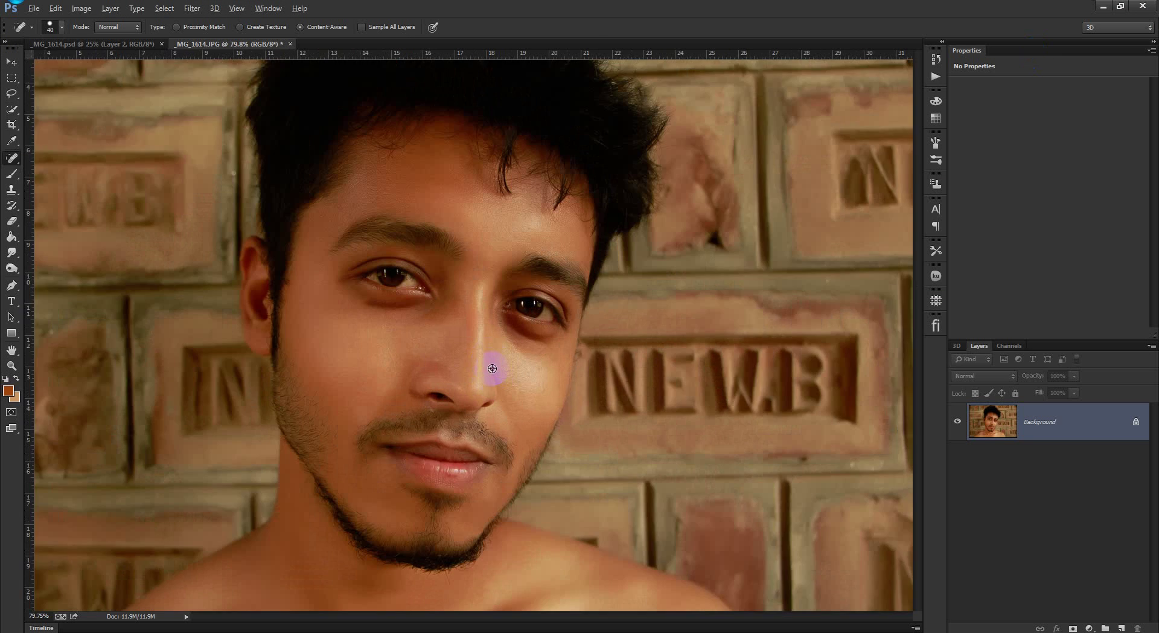
drag(490, 411, 552, 251)
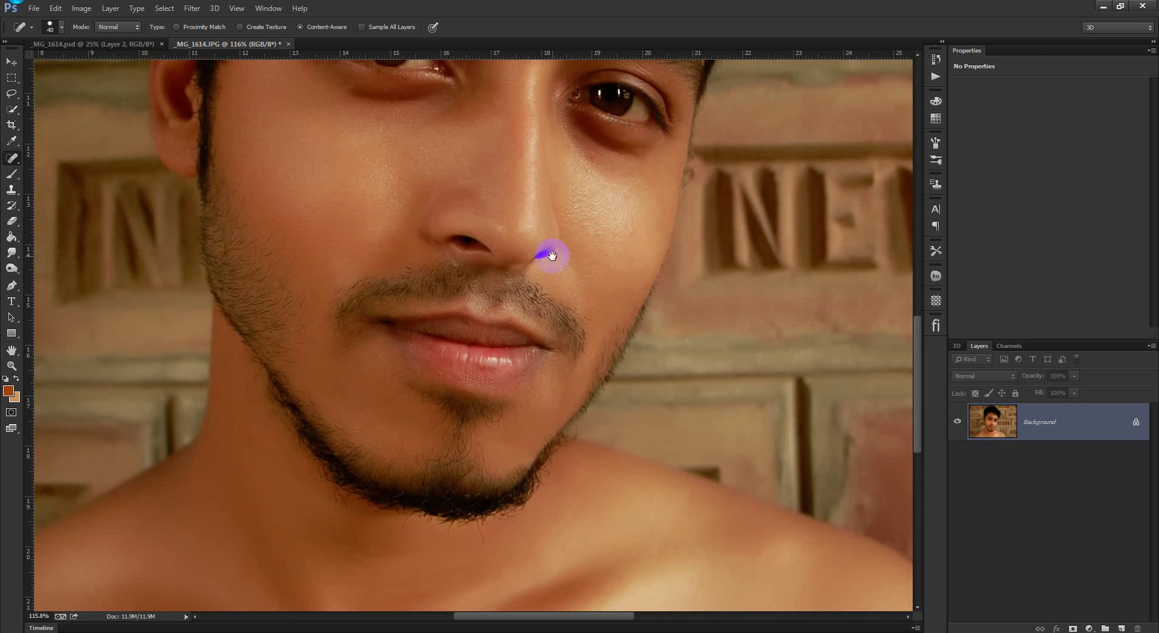
scroll(551, 251, down, 5)
scroll(595, 274, up, 4)
scroll(595, 373, down, 5)
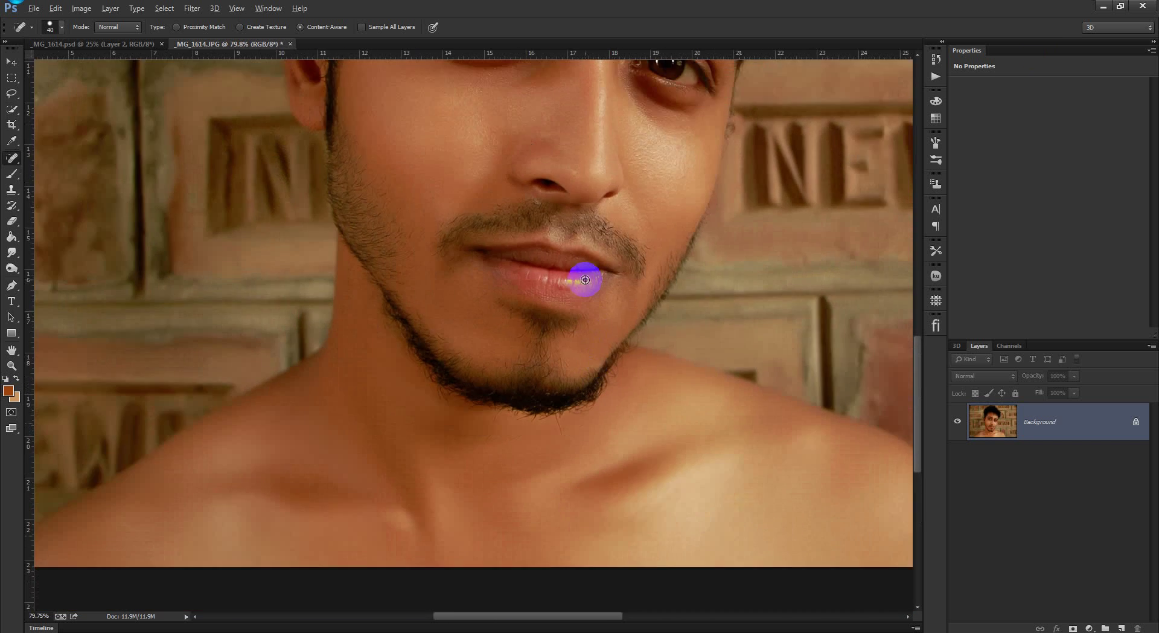
scroll(583, 289, up, 1)
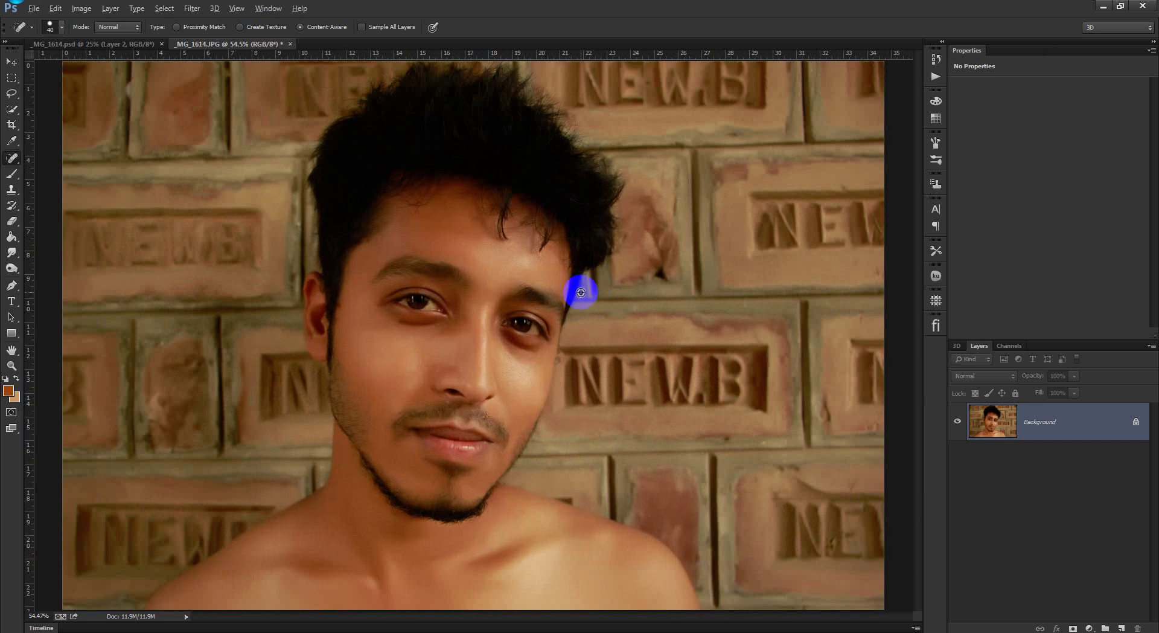
click(192, 8)
click(236, 83)
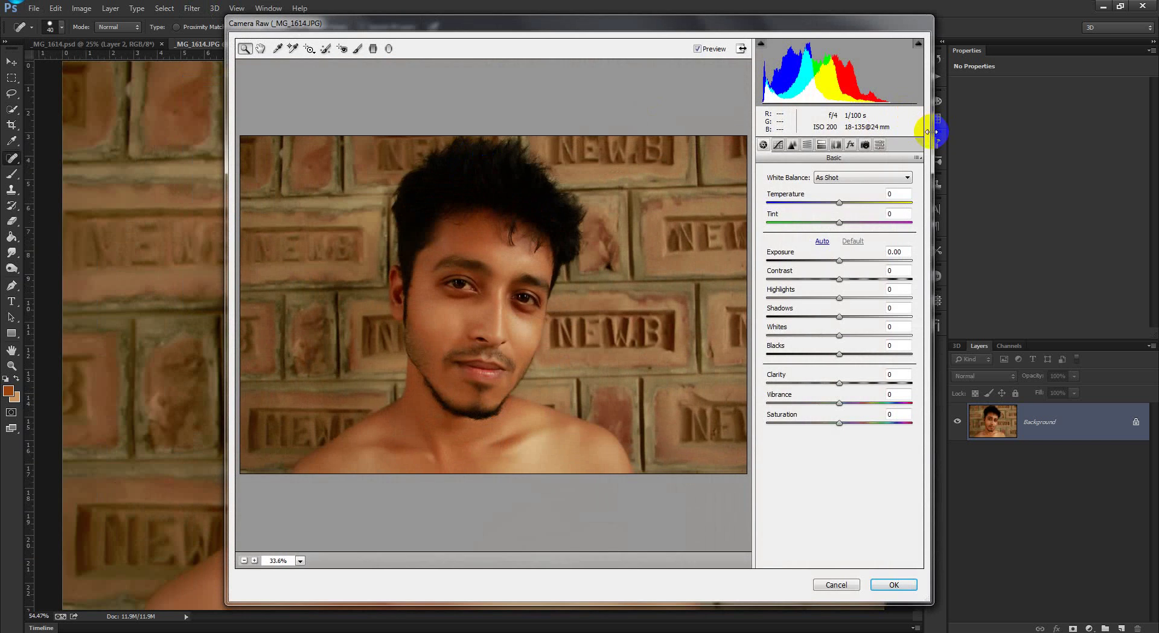
drag(932, 131, 1147, 163)
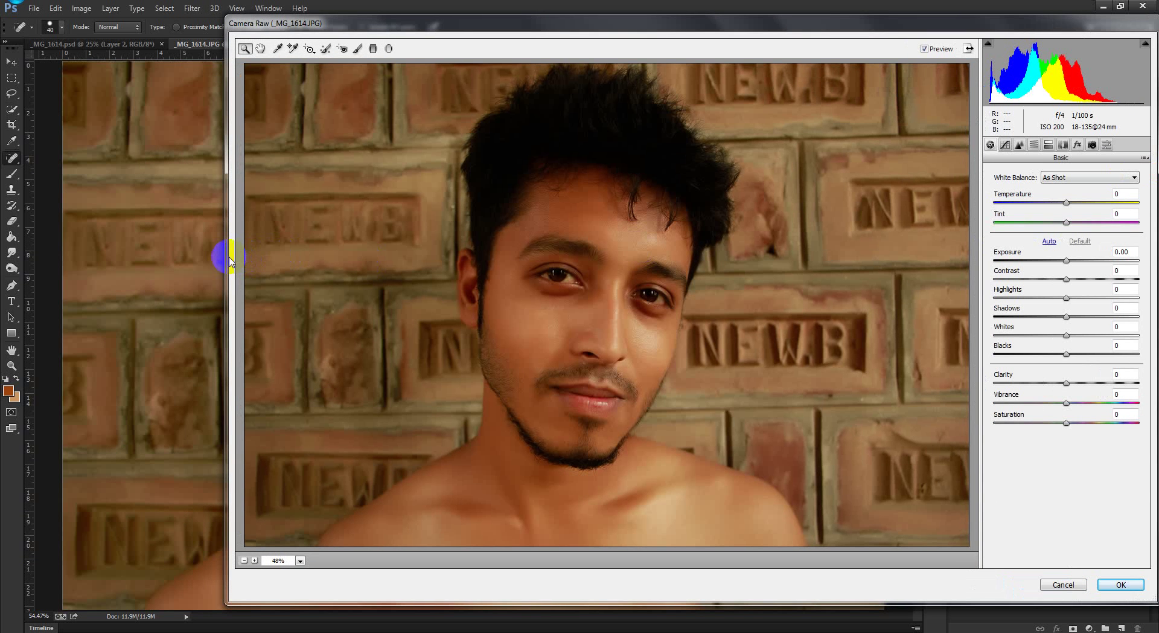
drag(229, 260, 3, 256)
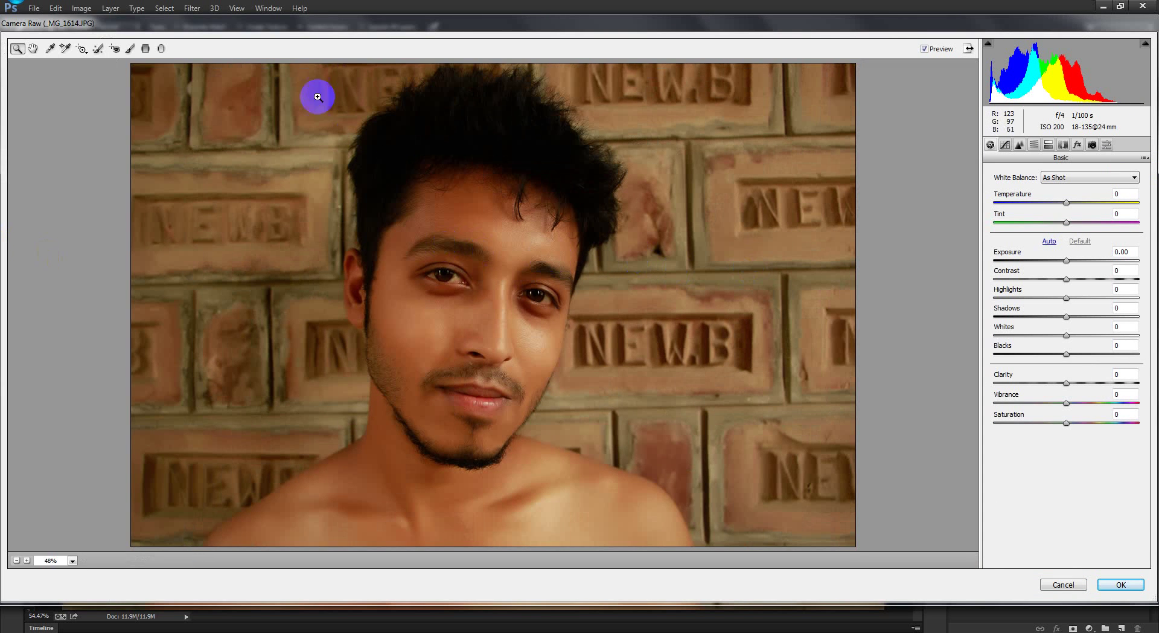
Step: Set the Camera Raw basic tones to Highlights -100, Shadows +100, Whites +33 and Blacks about -22
drag(1066, 300, 968, 307)
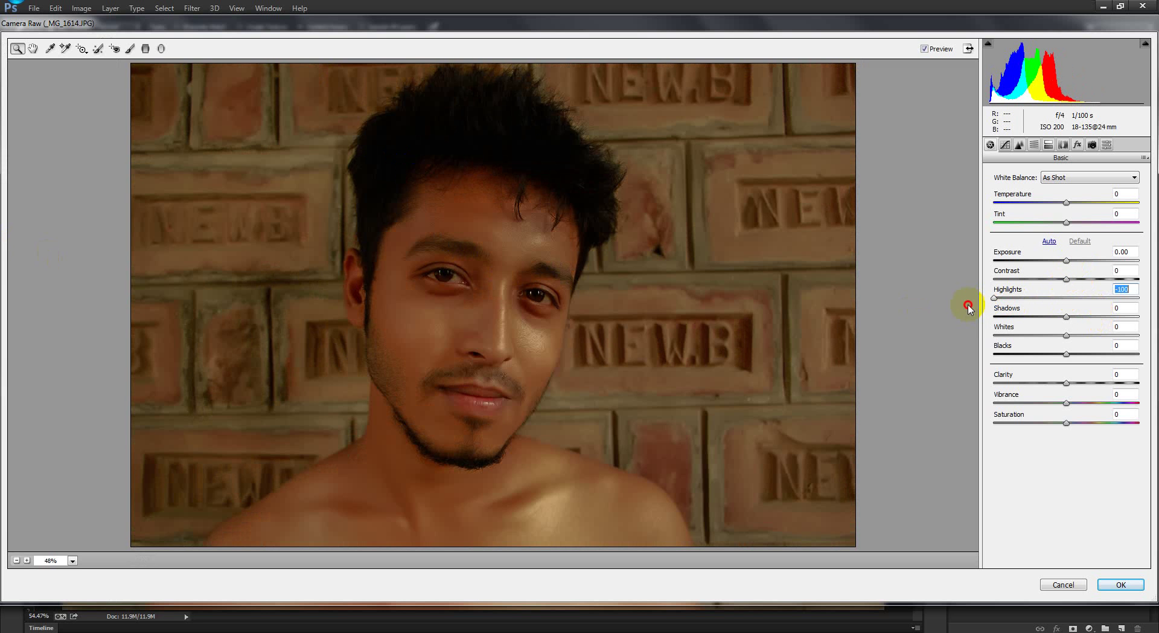
drag(1064, 317, 1153, 318)
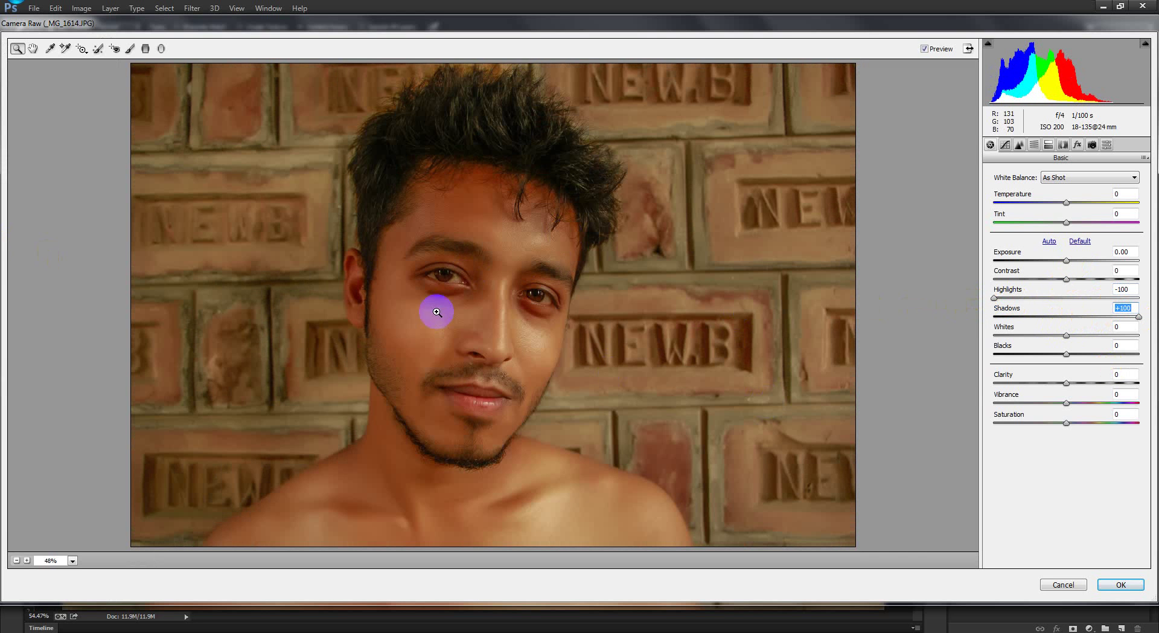
mouse_move(1073, 336)
mouse_down()
mouse_move(1083, 334)
mouse_move(1028, 361)
mouse_move(1090, 336)
mouse_up()
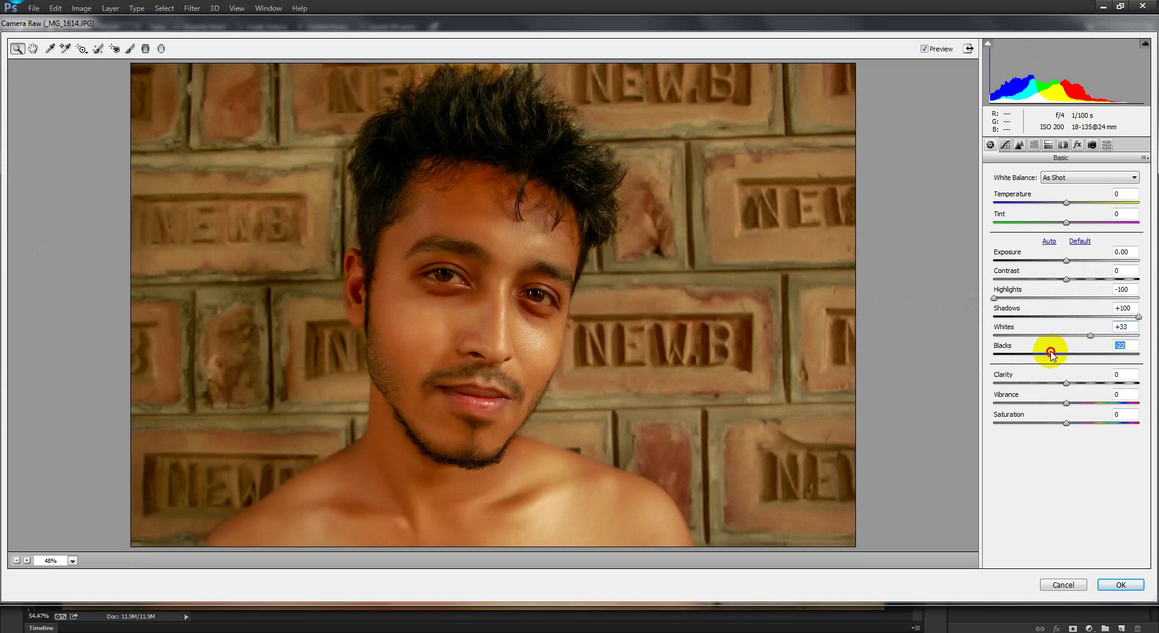
Step: Set the parametric tone curve's Highlights to -12 and Lights to about -2, and apply the Camera Raw adjustments
click(1005, 145)
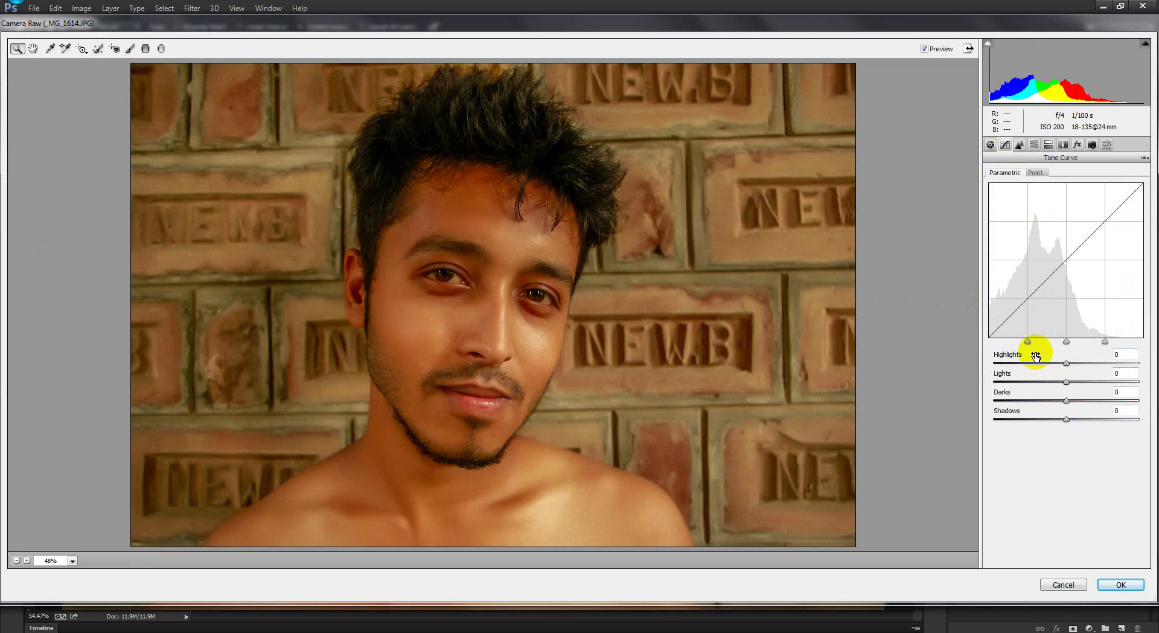
drag(1071, 363, 1068, 385)
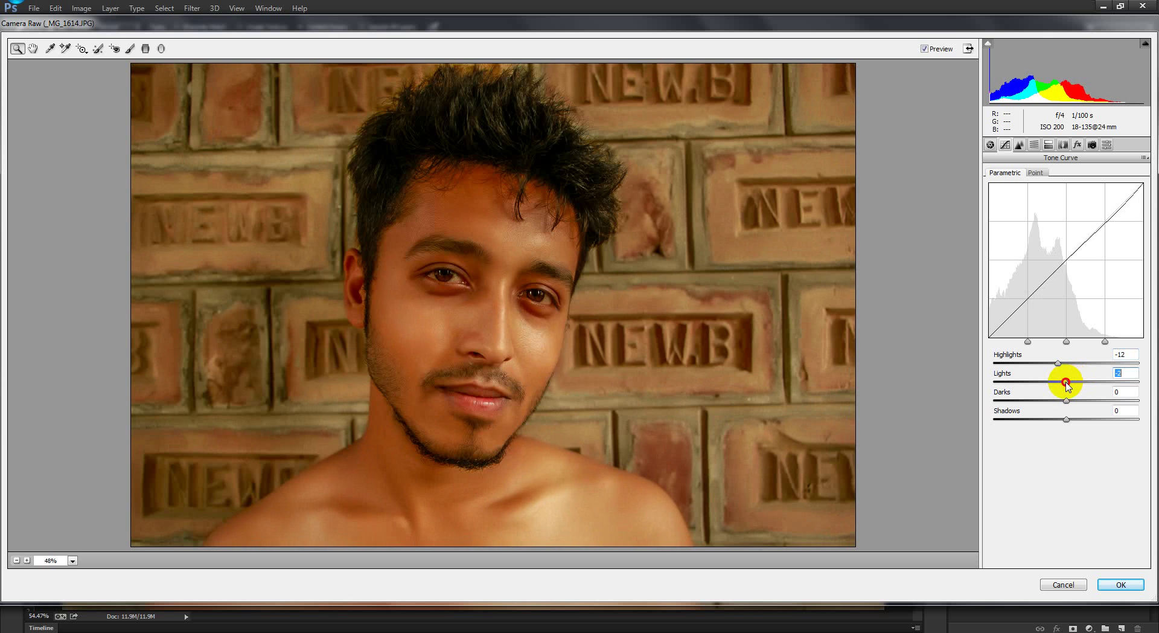
click(1138, 584)
scroll(511, 331, down, 2)
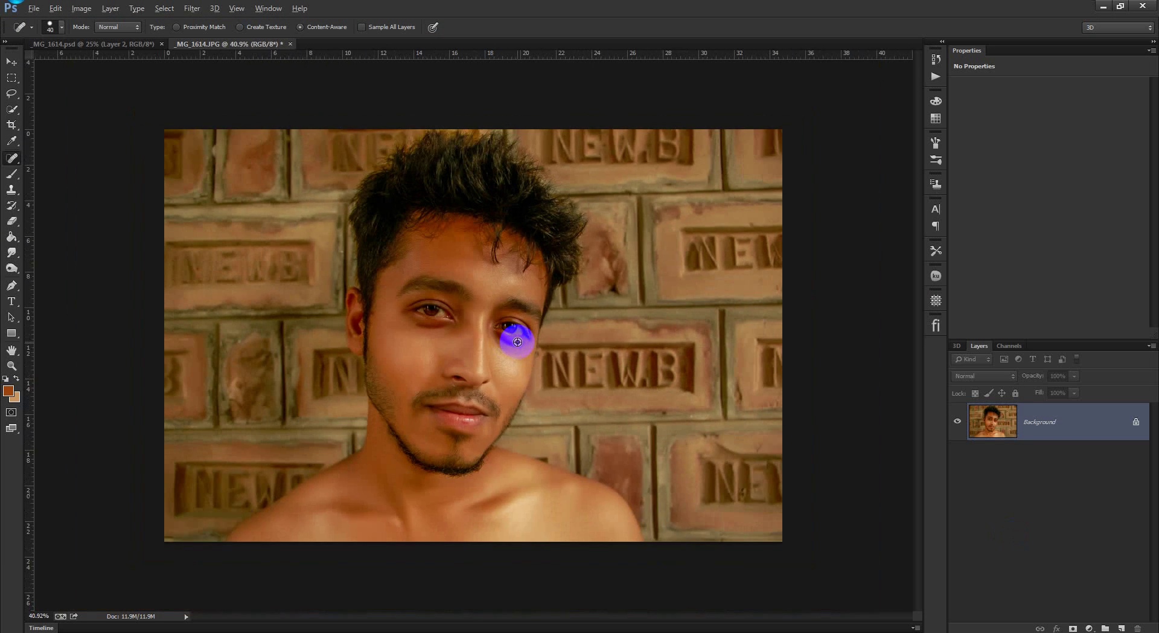
scroll(517, 342, up, 3)
scroll(517, 342, down, 2)
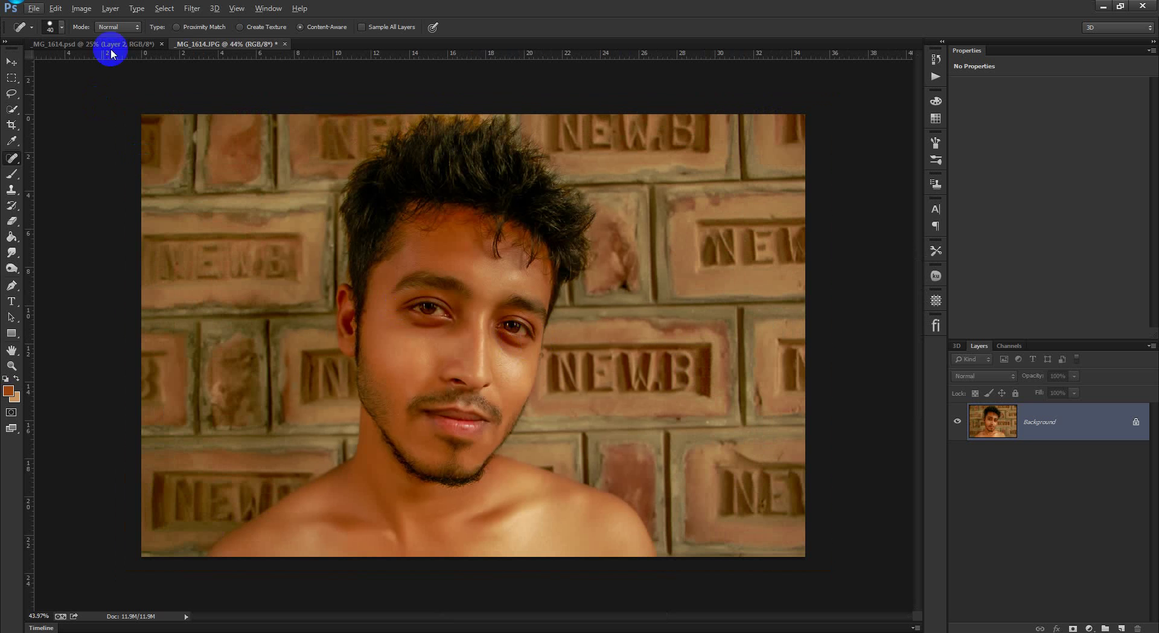
Step: Apply the Color Efex Pro 4 Detail Extractor filter at 38% with Contrast 6% and Saturation 6%
click(190, 8)
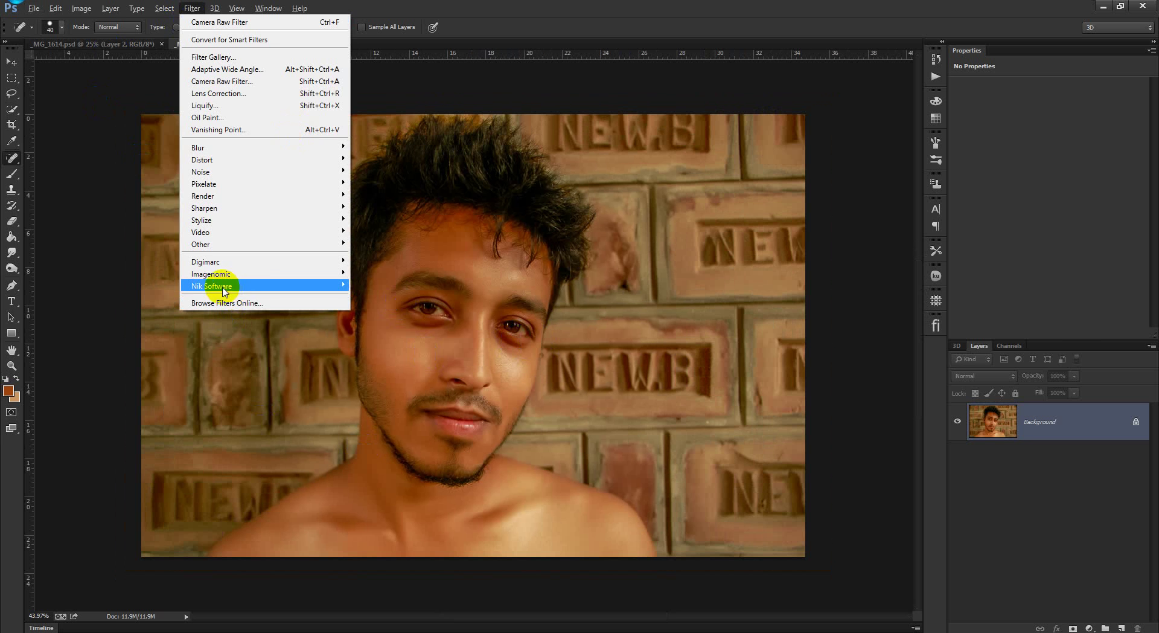
mouse_move(223, 285)
click(406, 285)
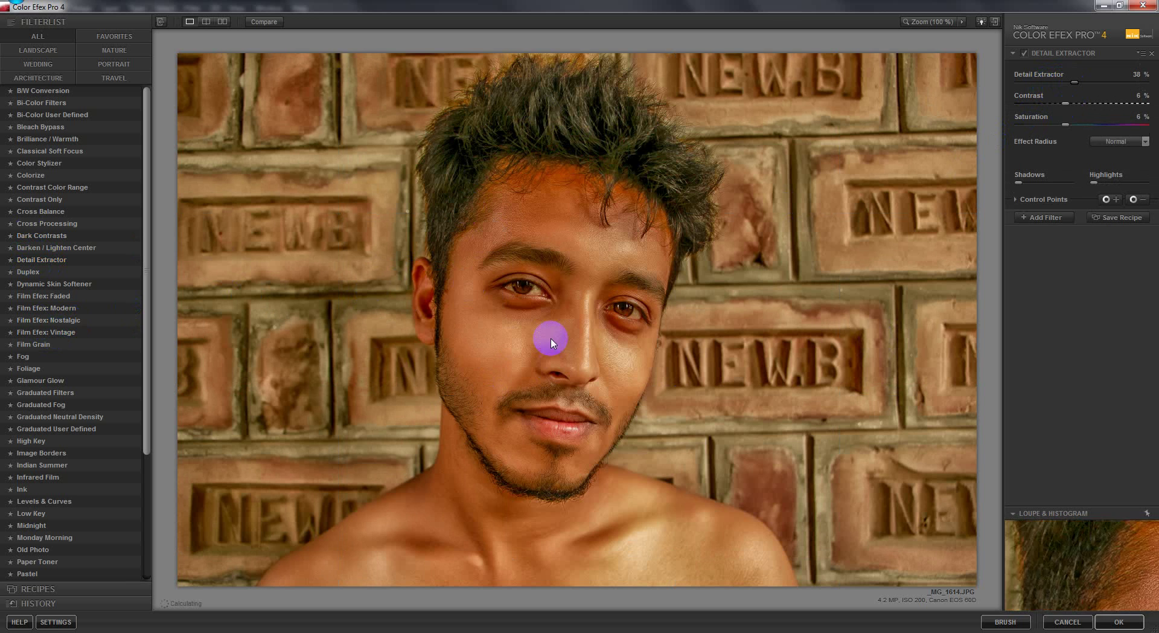
click(1104, 621)
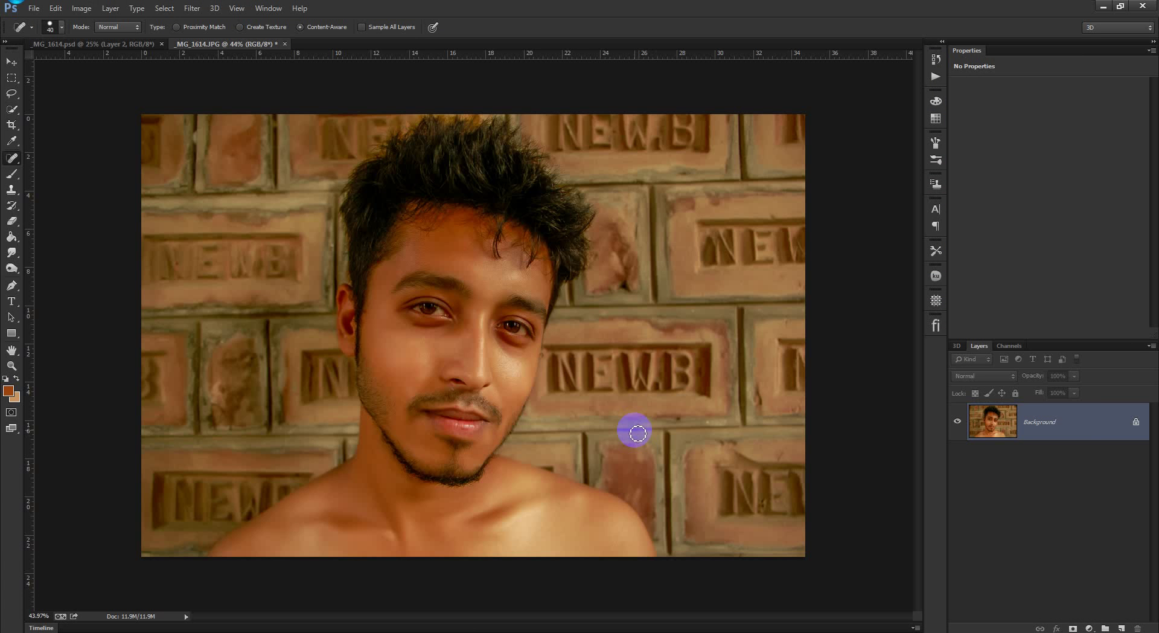
click(591, 421)
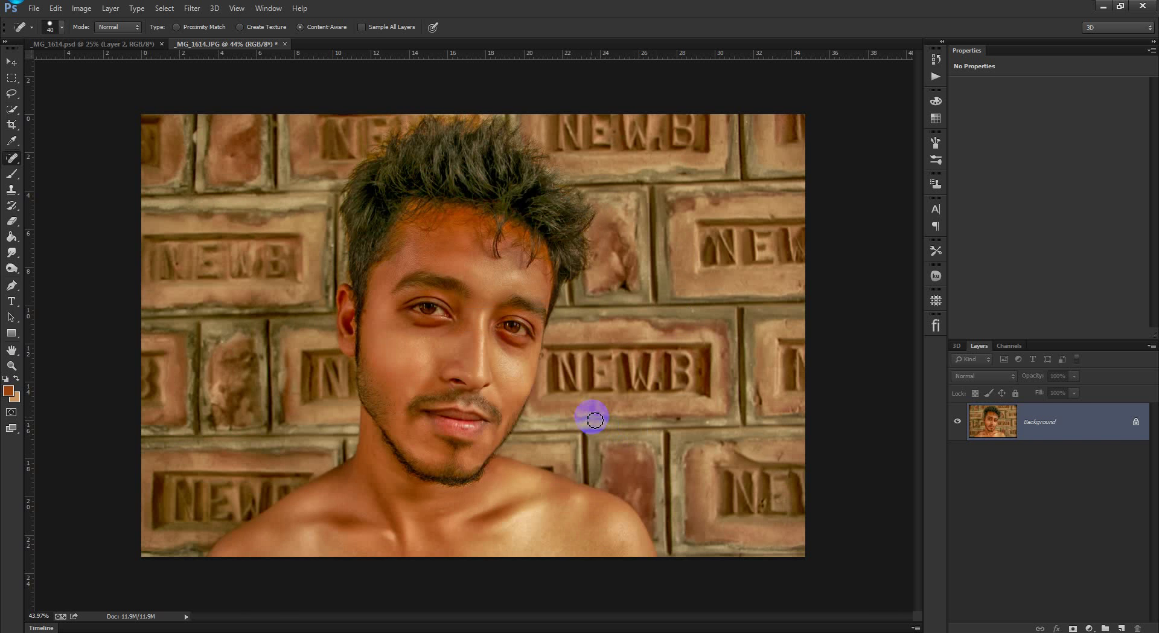
Step: Reapply the Detail Extractor filter to the portrait to strengthen its detail effect
scroll(438, 350, up, 6)
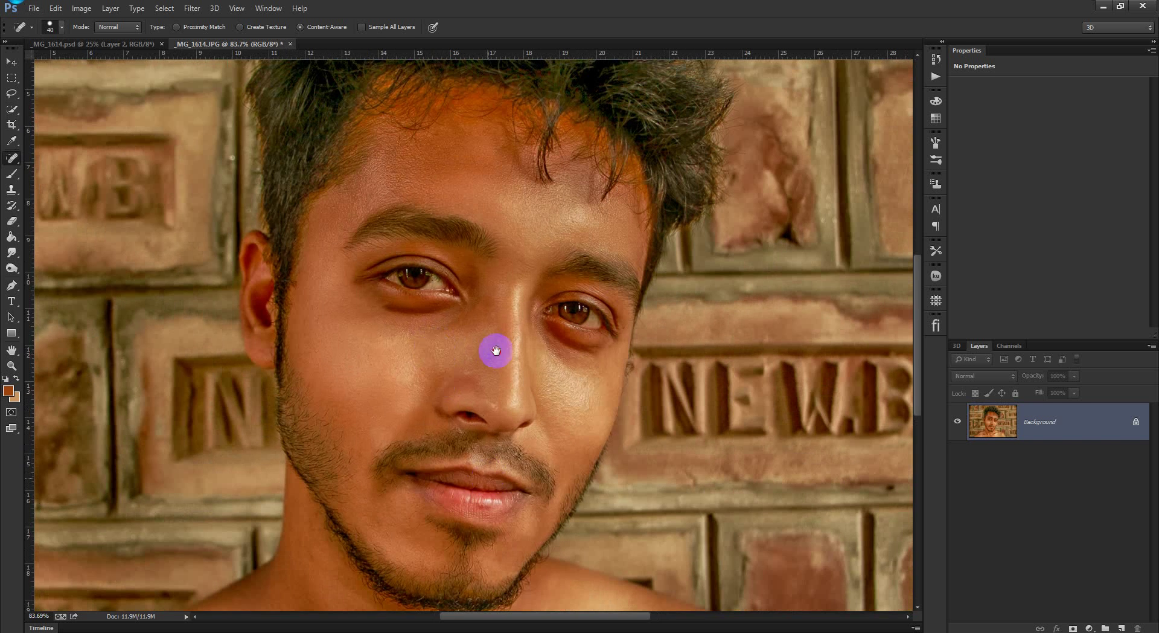
scroll(501, 416, down, 4)
scroll(423, 362, up, 4)
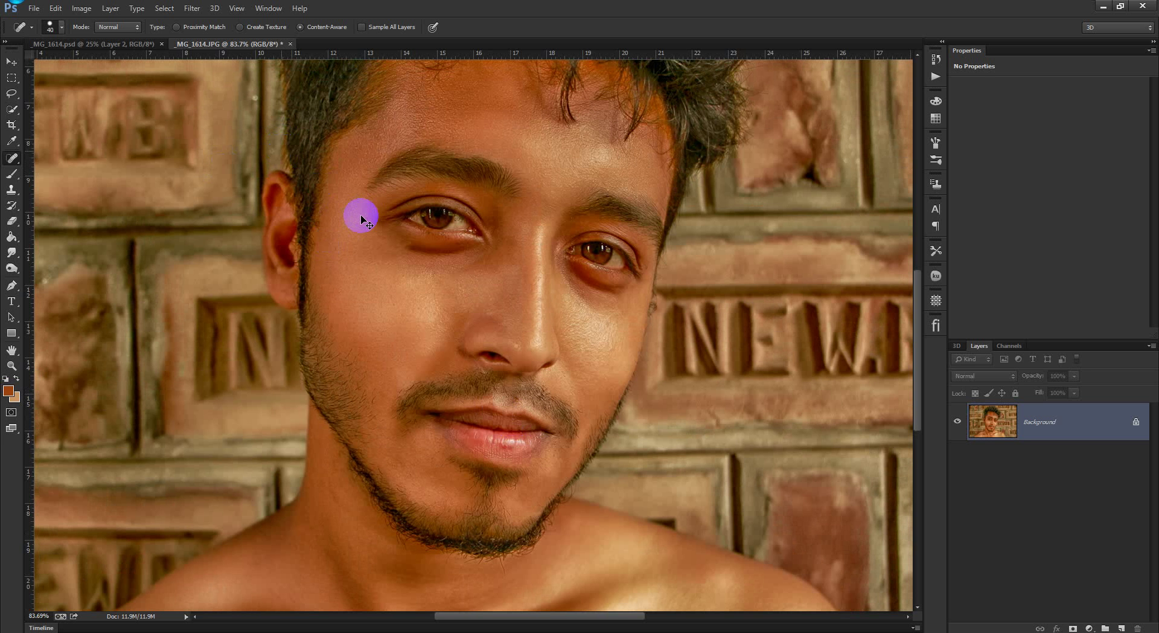
key(ctrl+s)
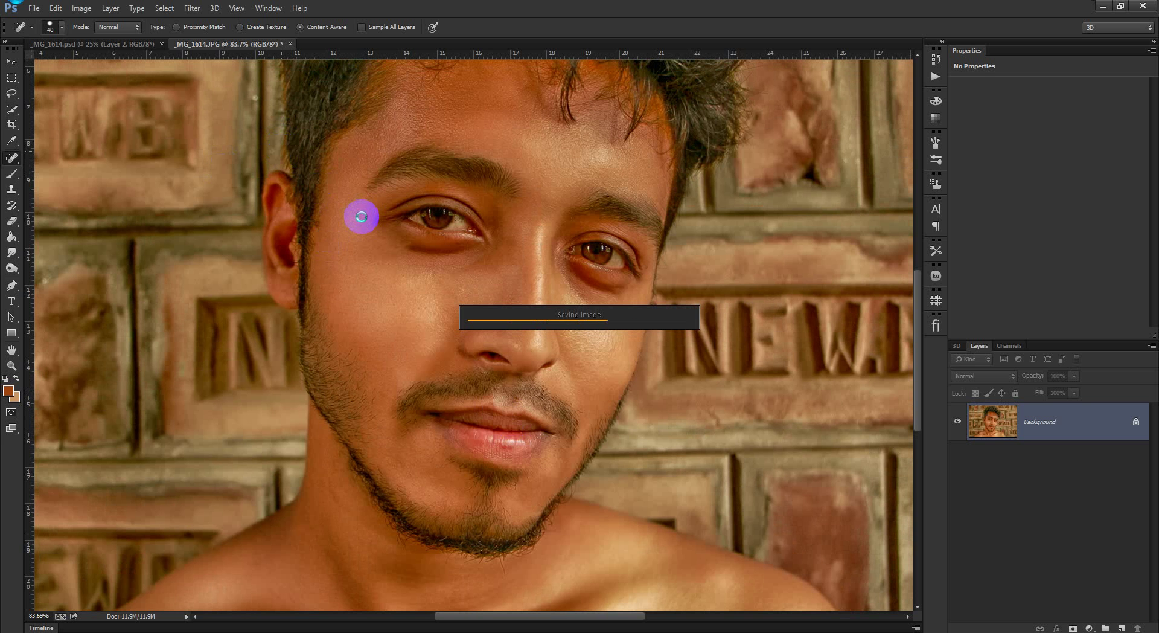
scroll(361, 216, down, 5)
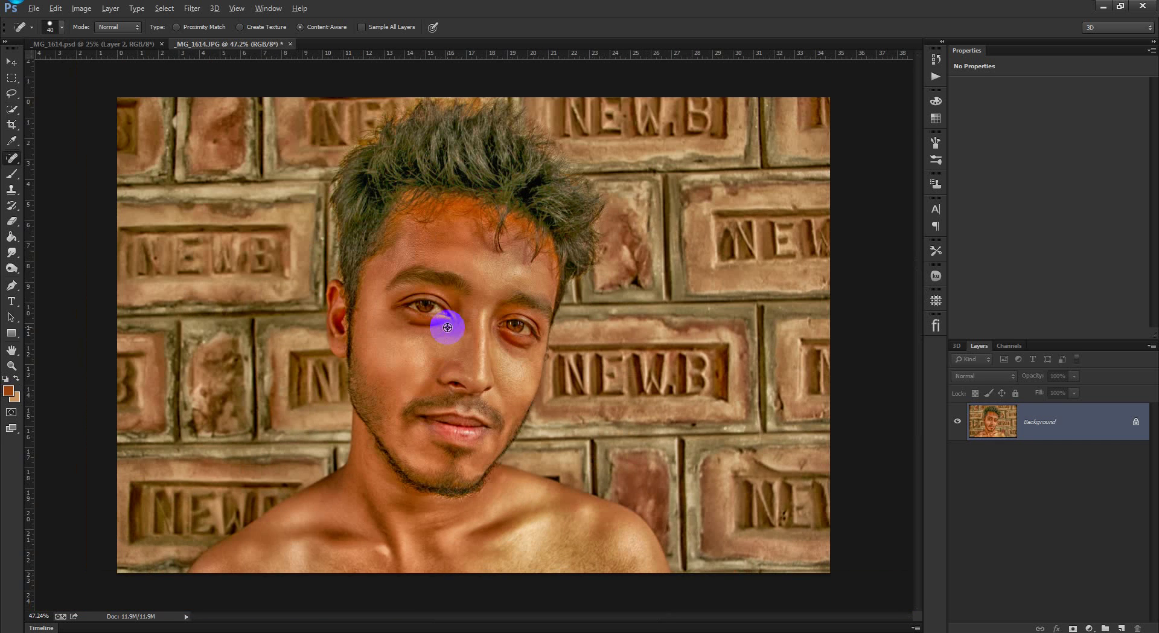
scroll(440, 333, up, 1)
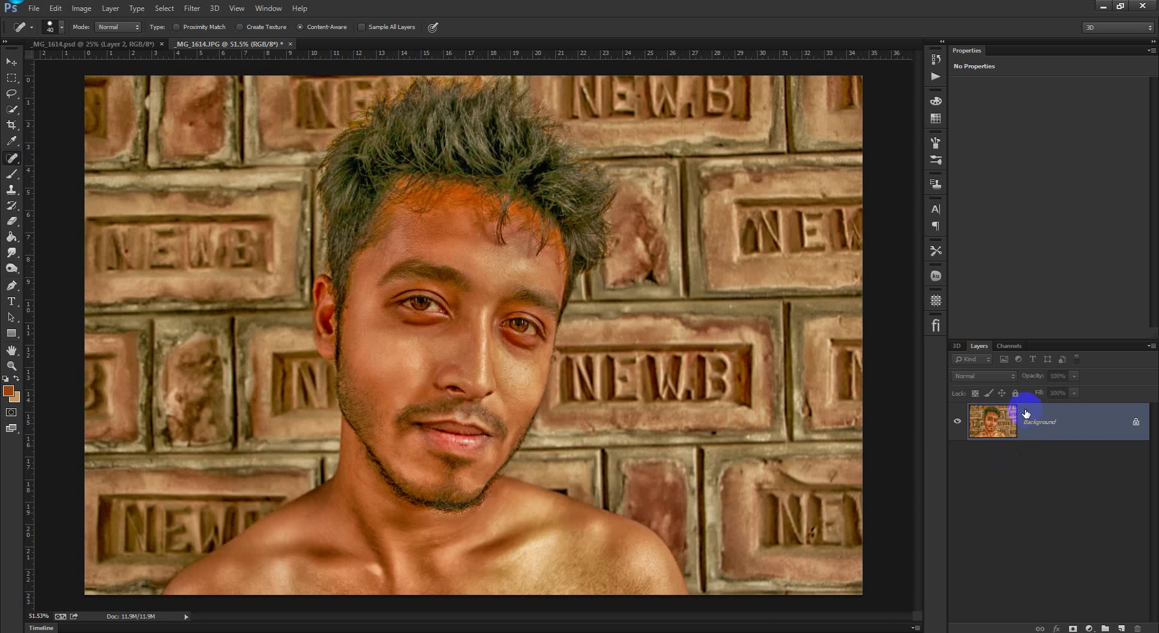
Step: Paste a copy of the detail-enhanced portrait as a layer over the undone, pre-filter version and set that layer's opacity to 40%
key(ctrl+a)
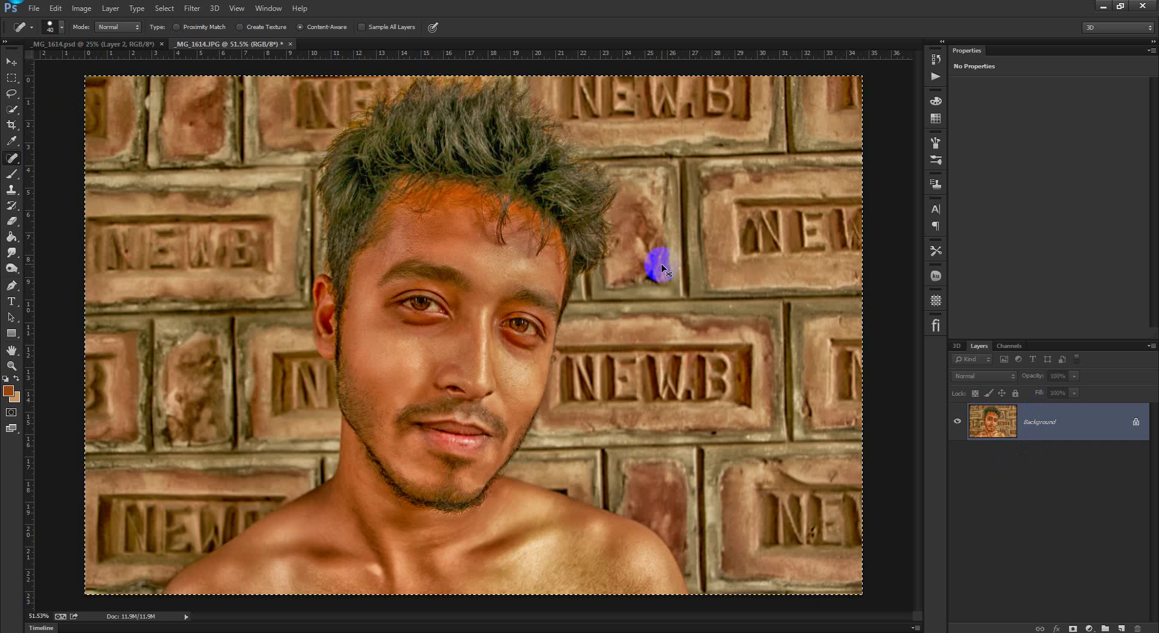
key(ctrl+alt+z)
key(ctrl+alt+z)
key(ctrl+v)
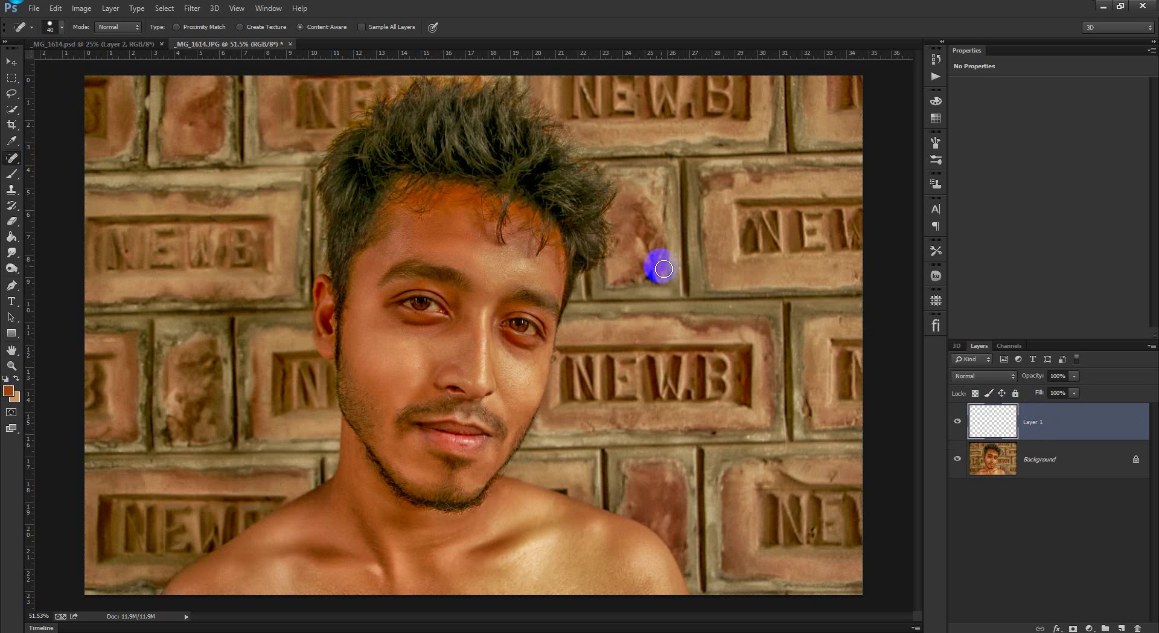
click(1061, 377)
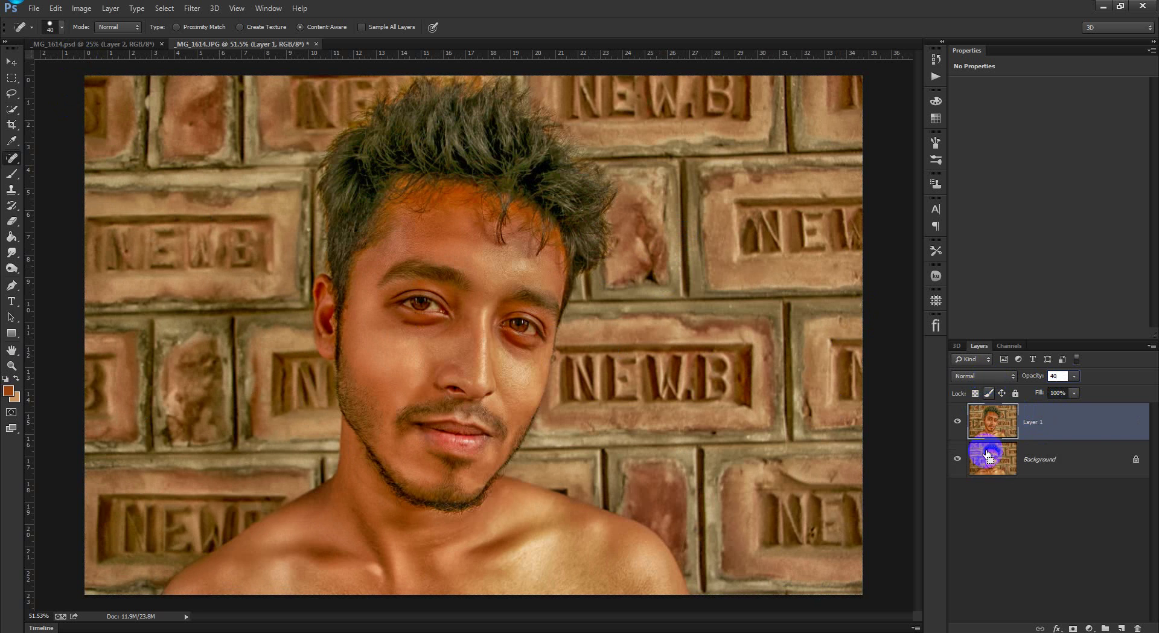
Step: Compare the portrait with and without the pasted layer, and merge that layer into the Background
click(1004, 467)
click(958, 423)
click(958, 423)
click(957, 423)
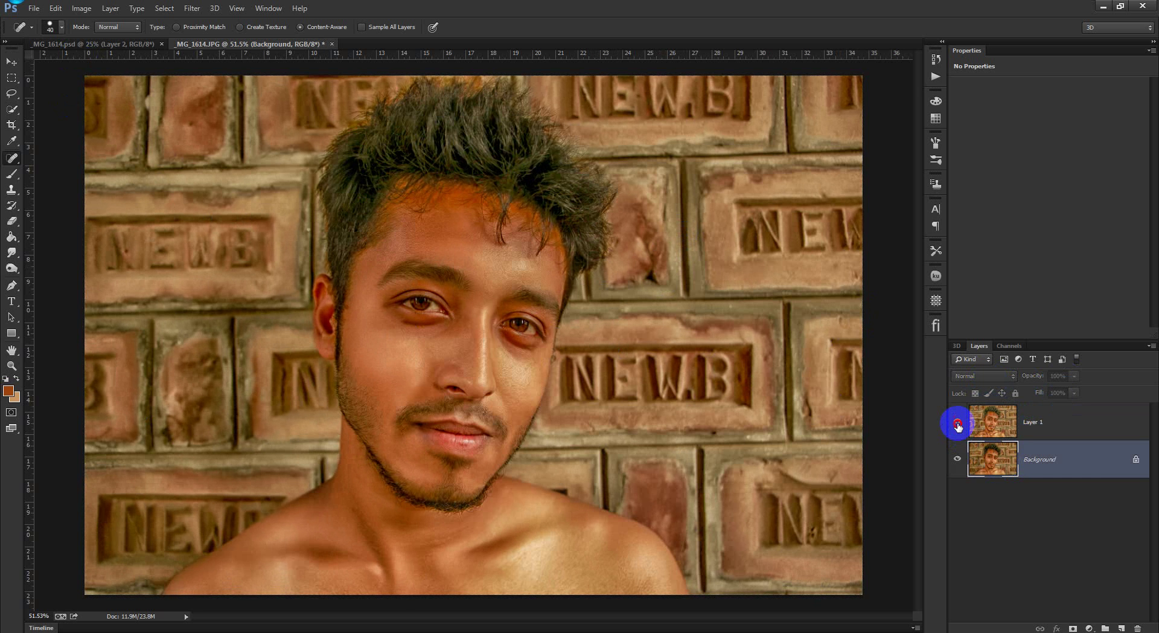
click(958, 423)
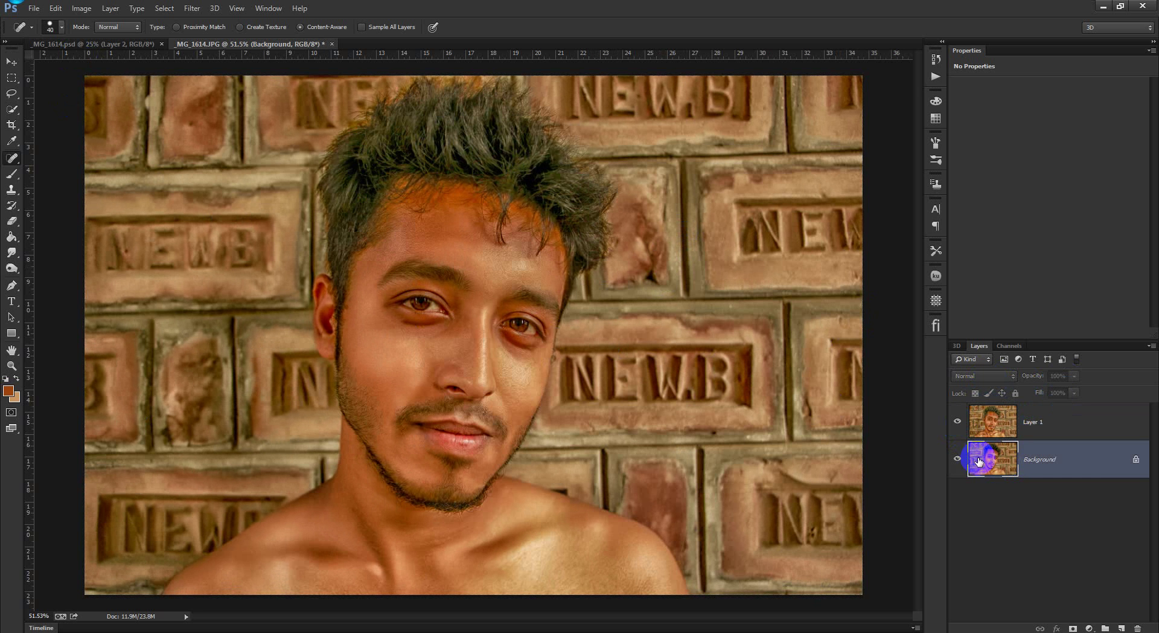
click(1001, 426)
key(ctrl+e)
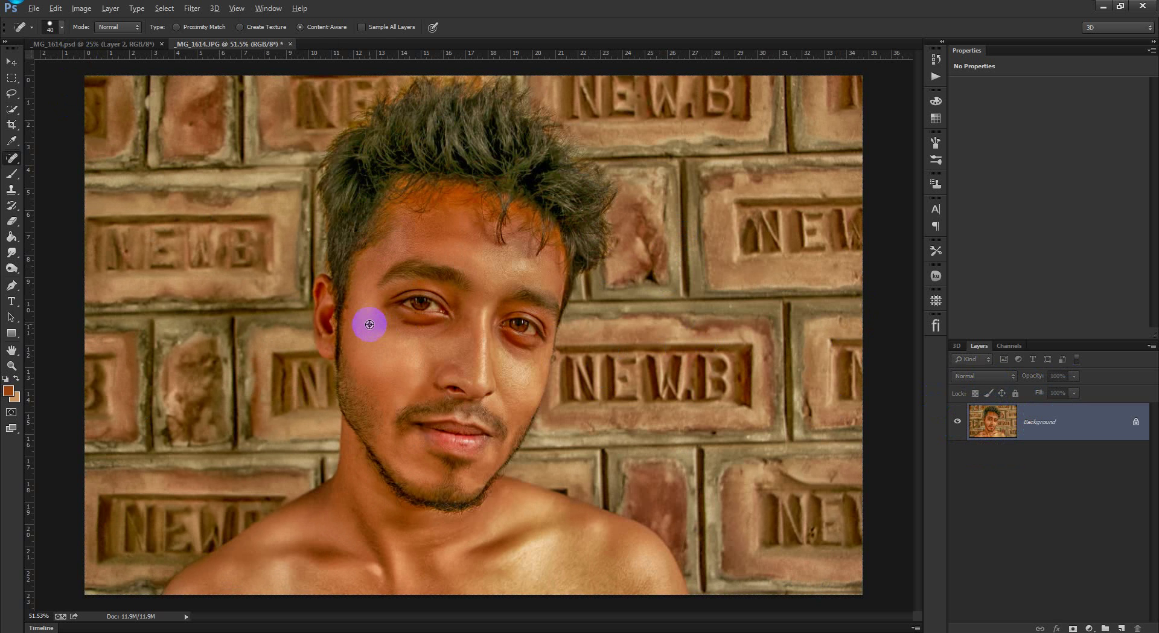
Step: Start a Pen tool path at the photo's bottom edge and trace the left shoulder up to the base of the neck
click(12, 287)
scroll(342, 382, up, 5)
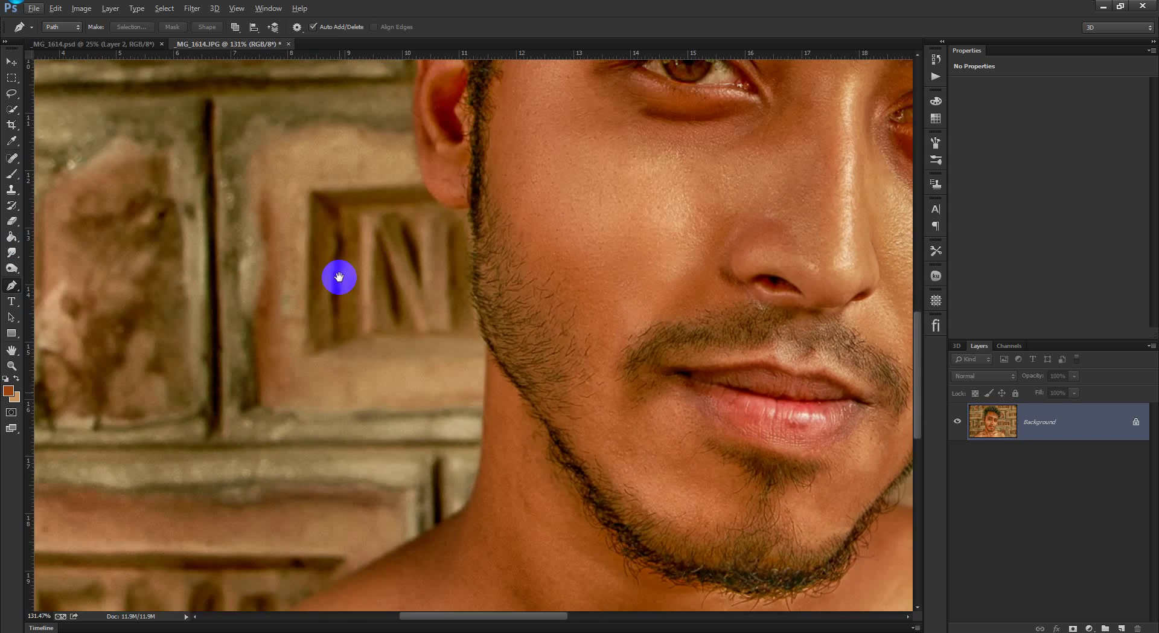
drag(339, 277, 499, 271)
scroll(205, 416, up, 2)
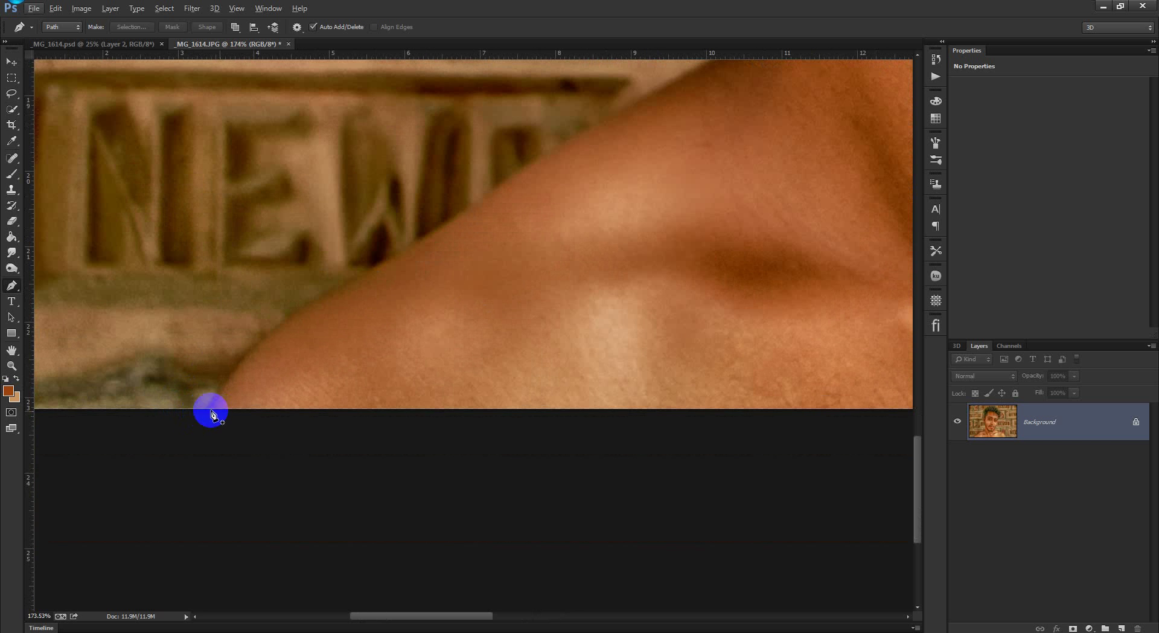
click(208, 410)
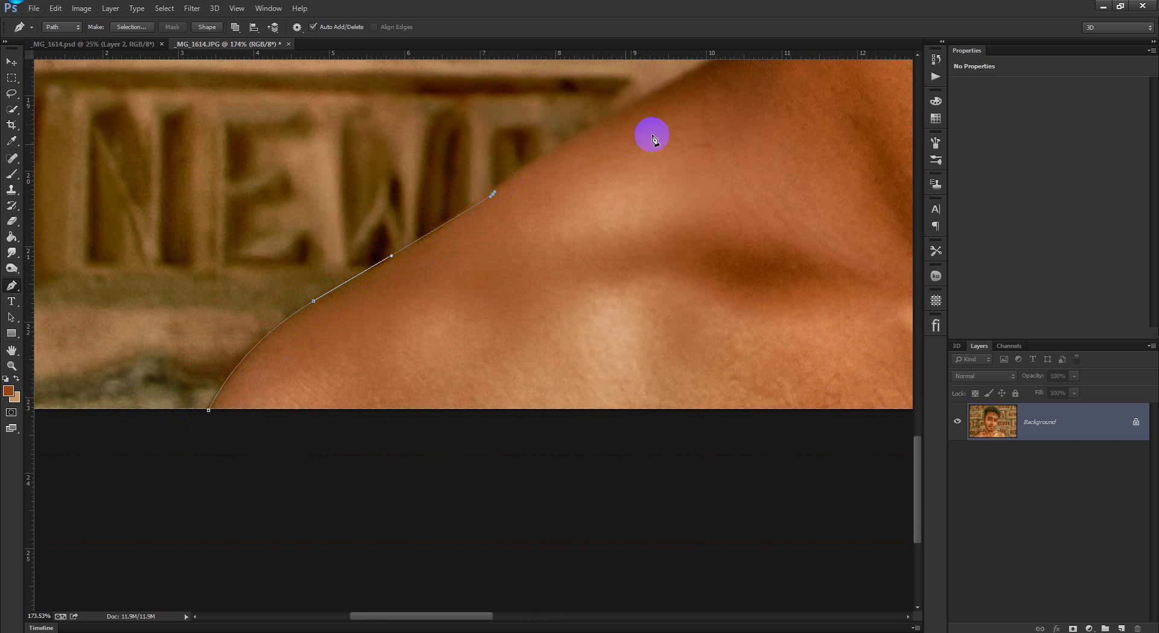
drag(663, 88, 705, 67)
drag(777, 82, 561, 269)
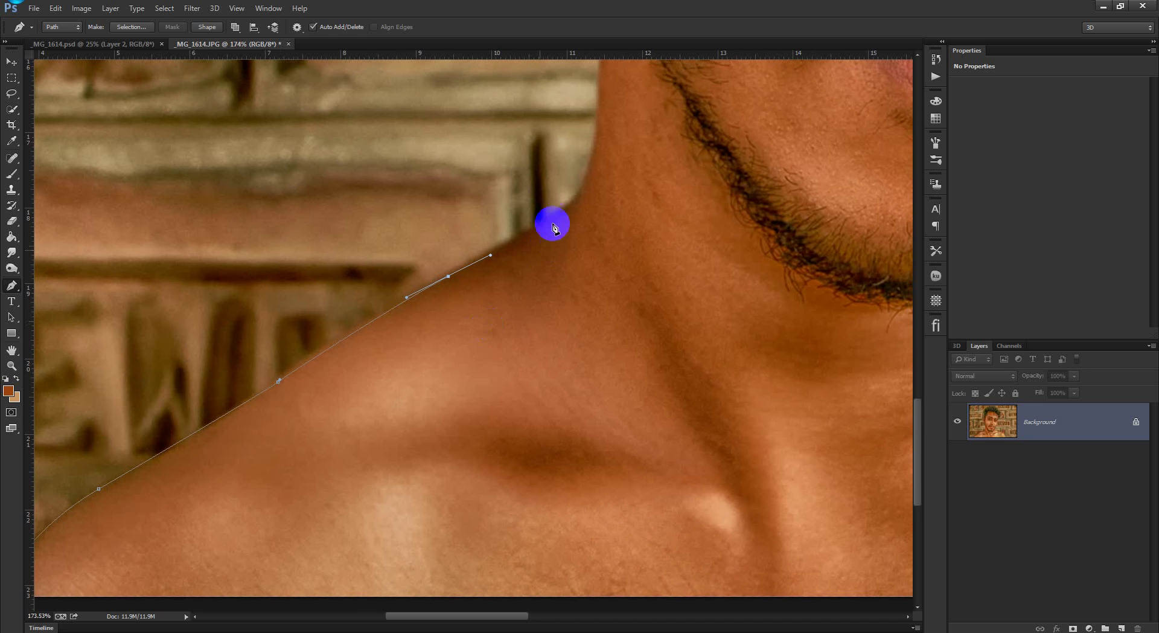
click(568, 207)
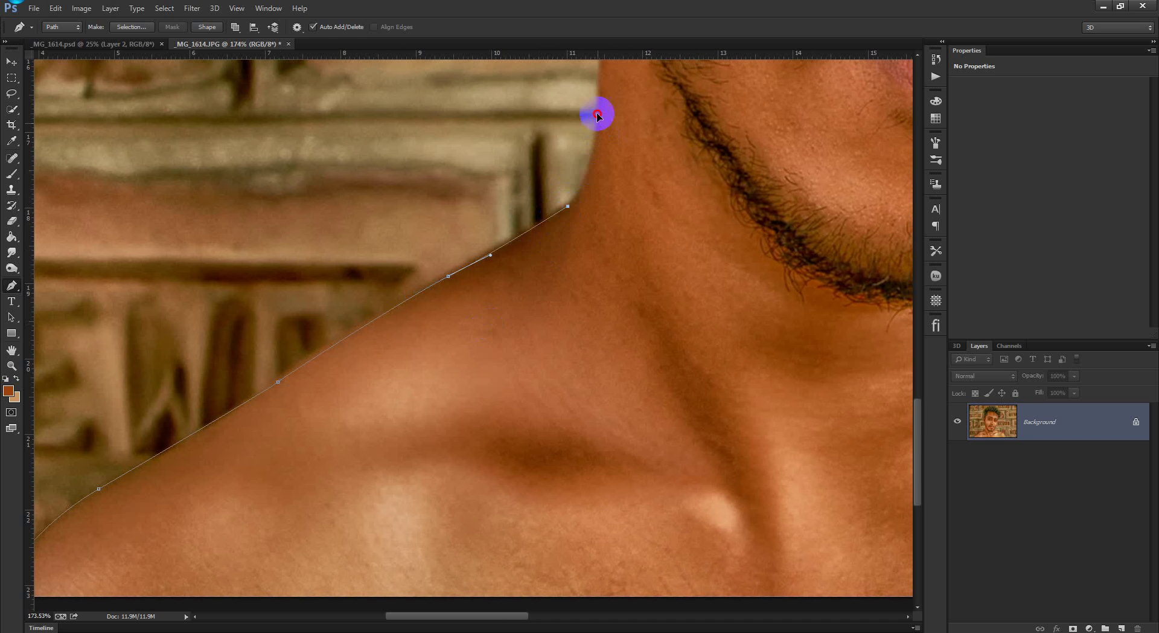
Step: Continue the path up the left side of the neck and along the bearded jaw to the earlobe, ending in a corner point
drag(601, 71, 602, 69)
scroll(603, 117, up, 3)
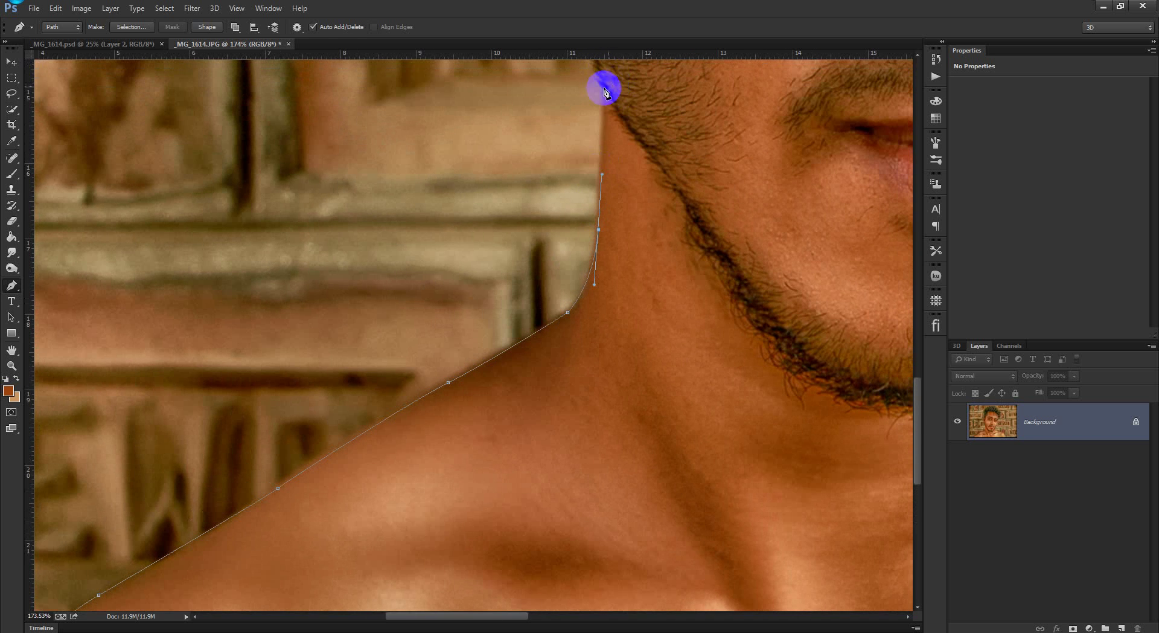
click(603, 89)
drag(641, 106, 584, 373)
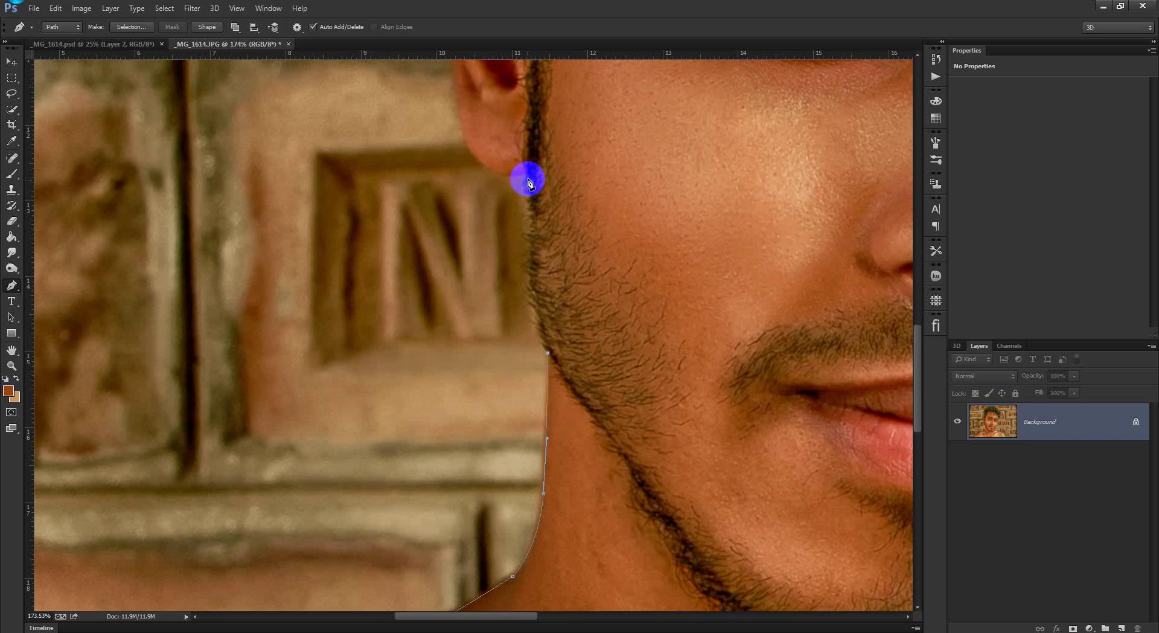
drag(528, 180, 527, 92)
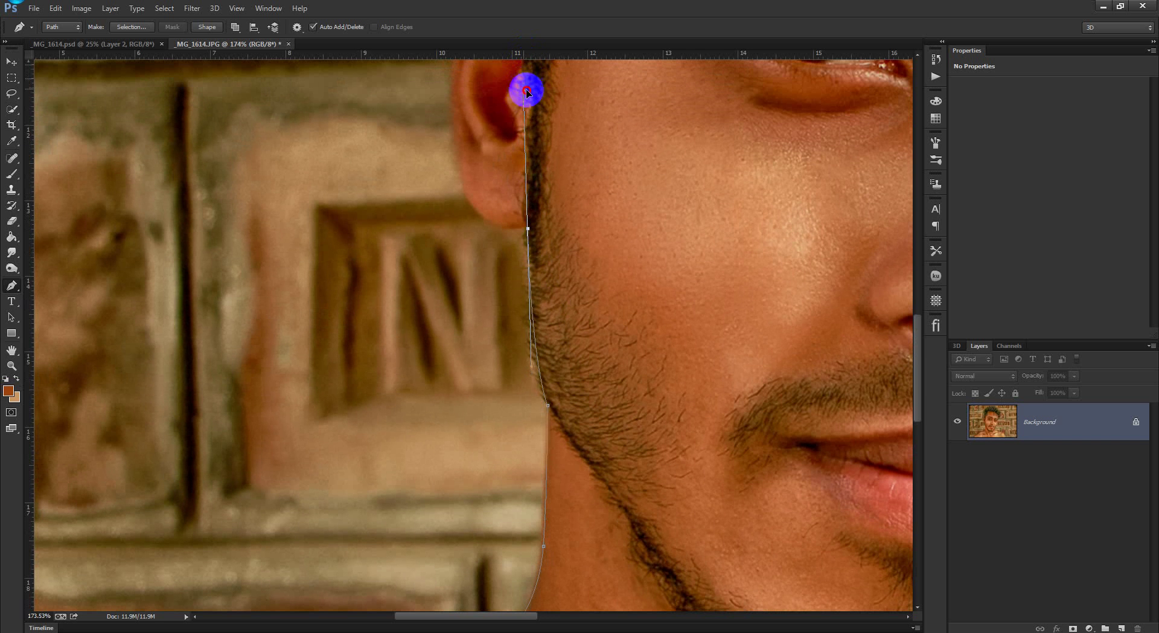
click(528, 228)
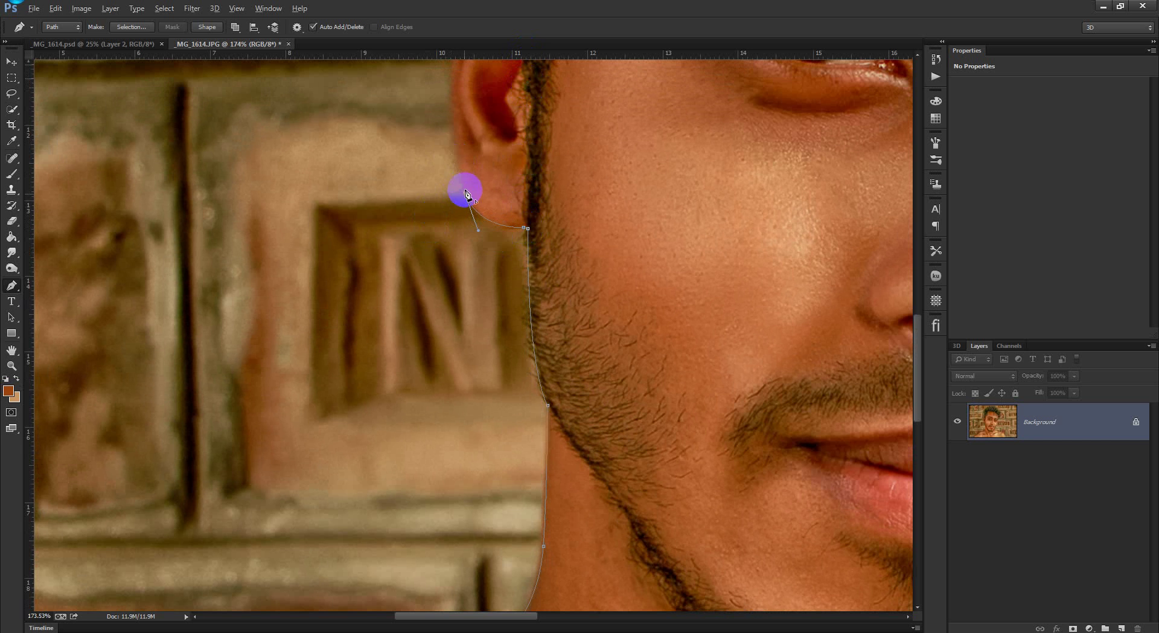
Step: Trace the outer contour of the ear from the earlobe over its top to where it meets the hair
drag(449, 79, 450, 76)
drag(491, 123, 472, 305)
click(431, 280)
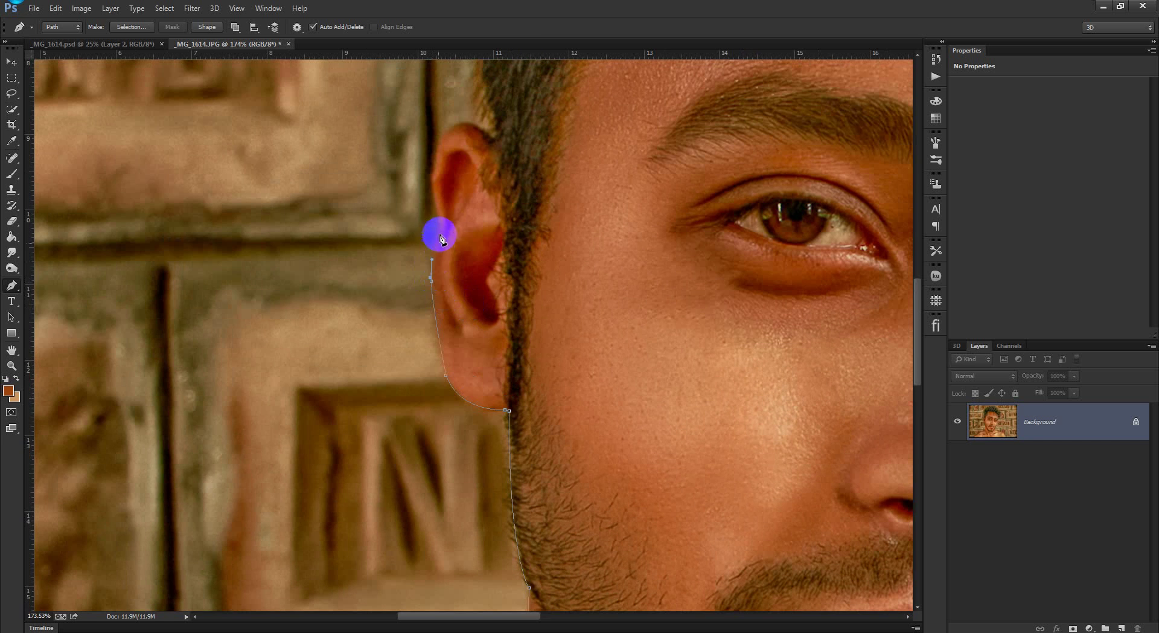
click(432, 282)
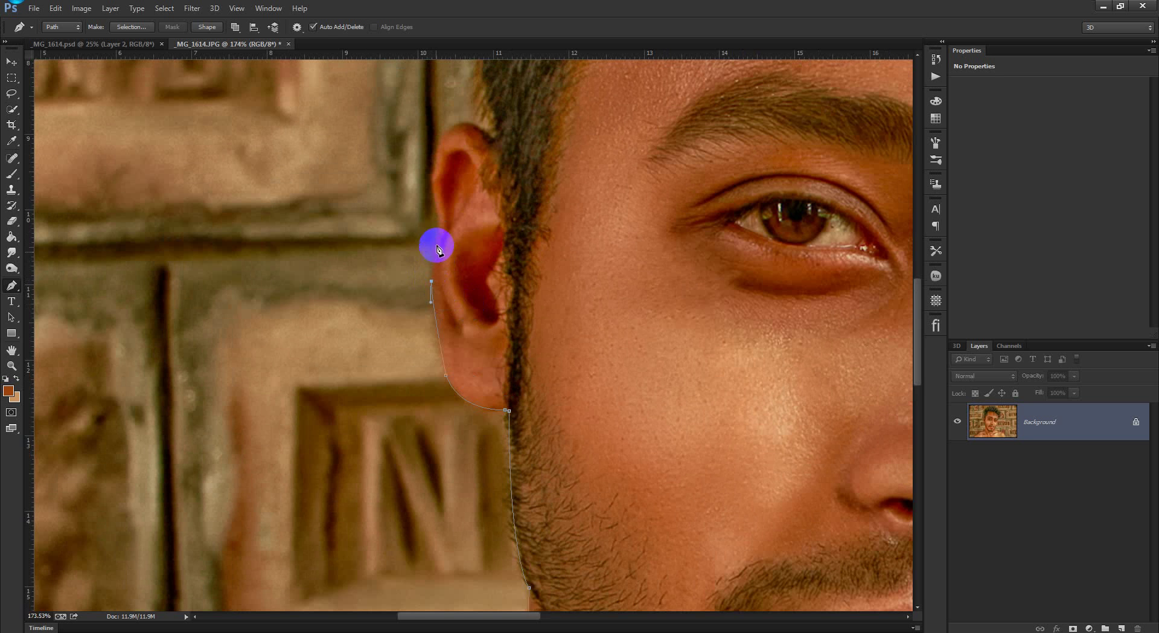
click(434, 201)
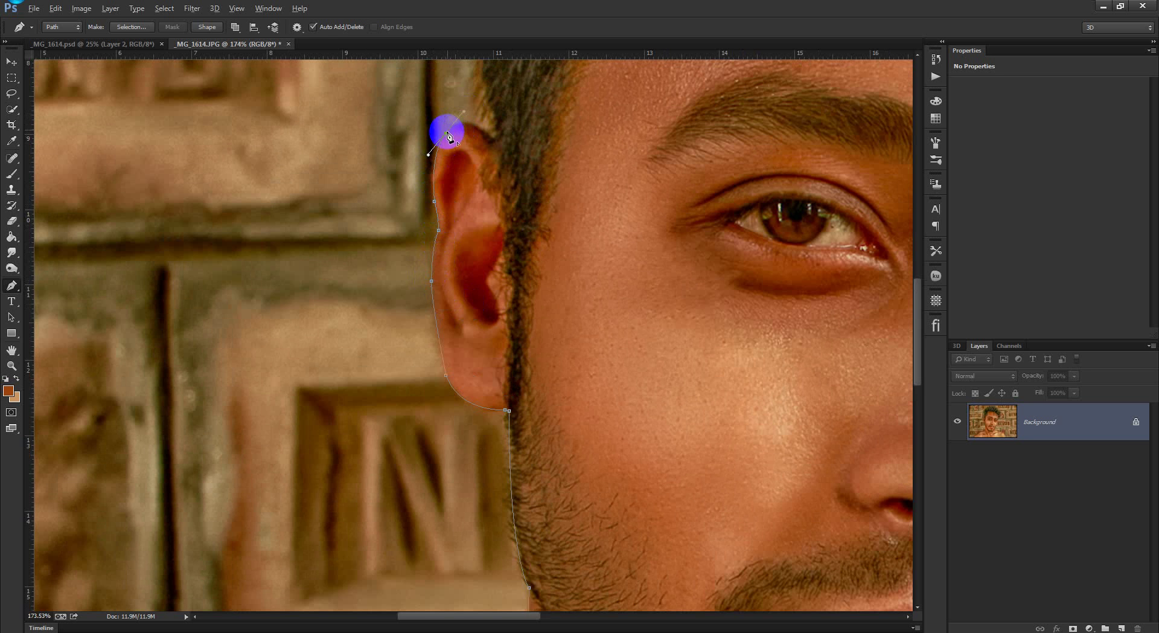
click(447, 134)
drag(494, 140, 531, 171)
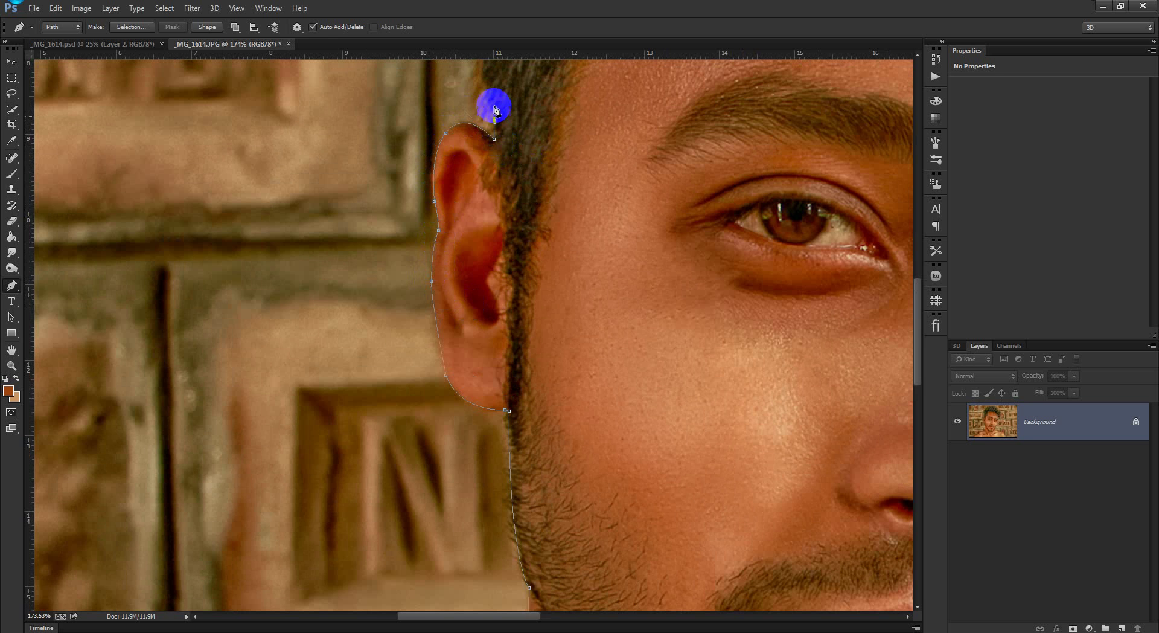
Step: Extend the path from the top of the ear up along the short hair on the left side of the head
click(486, 86)
drag(496, 35, 509, 266)
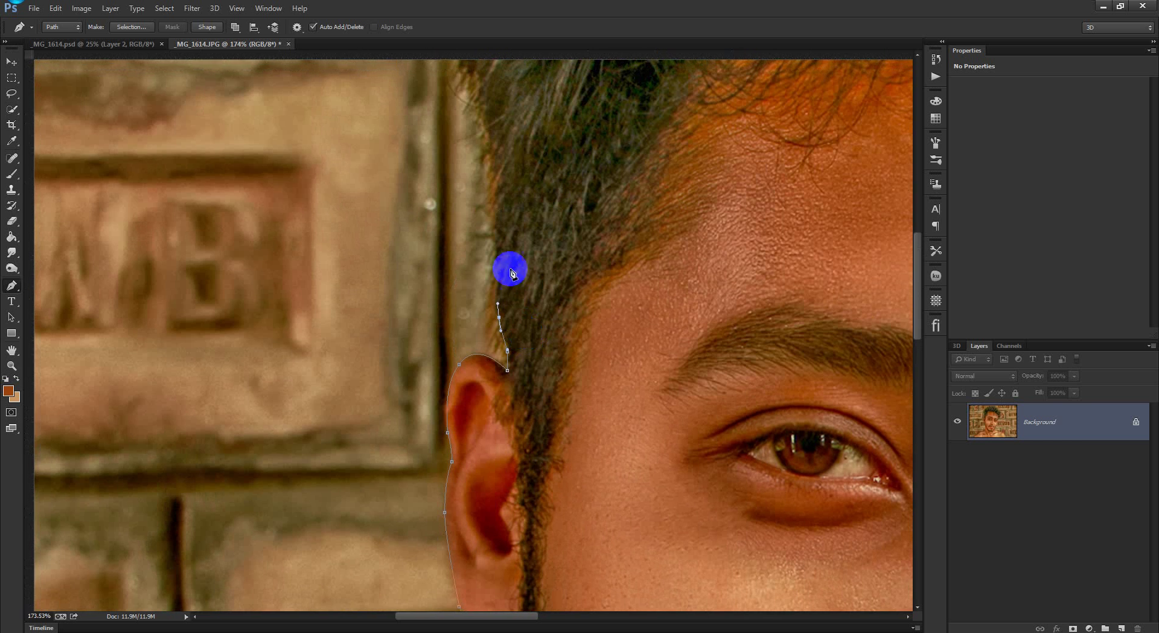
click(489, 172)
drag(499, 154, 517, 388)
click(496, 337)
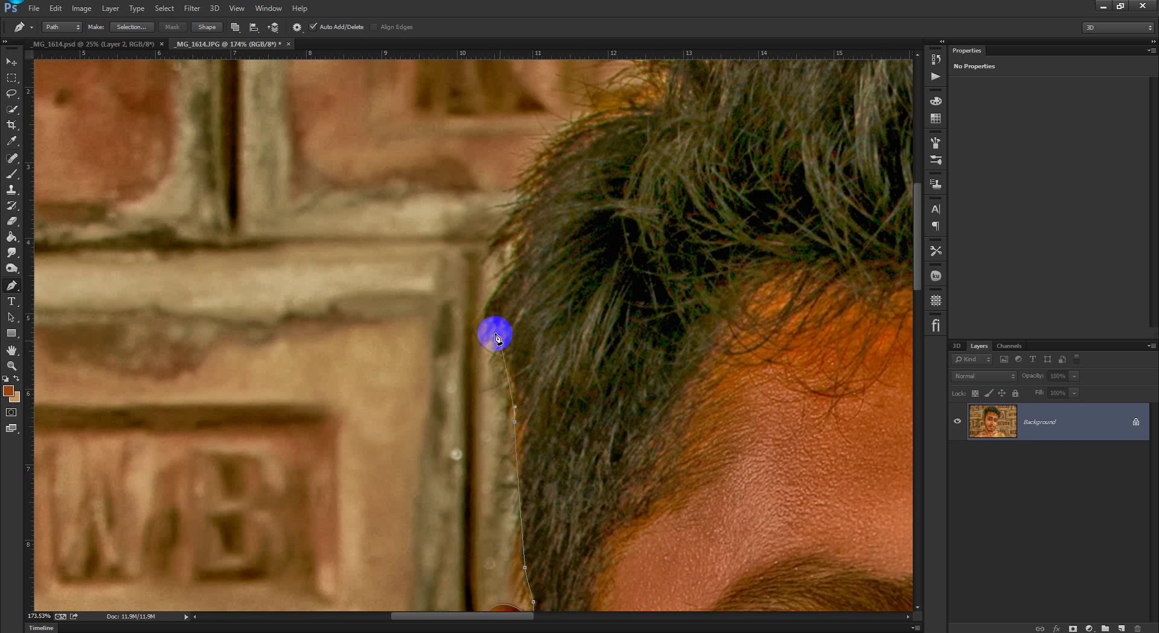
Step: Follow the outer curve of the hair around the upper-left side of the head with closely spaced path points
click(489, 299)
click(513, 244)
click(481, 259)
click(499, 231)
click(544, 169)
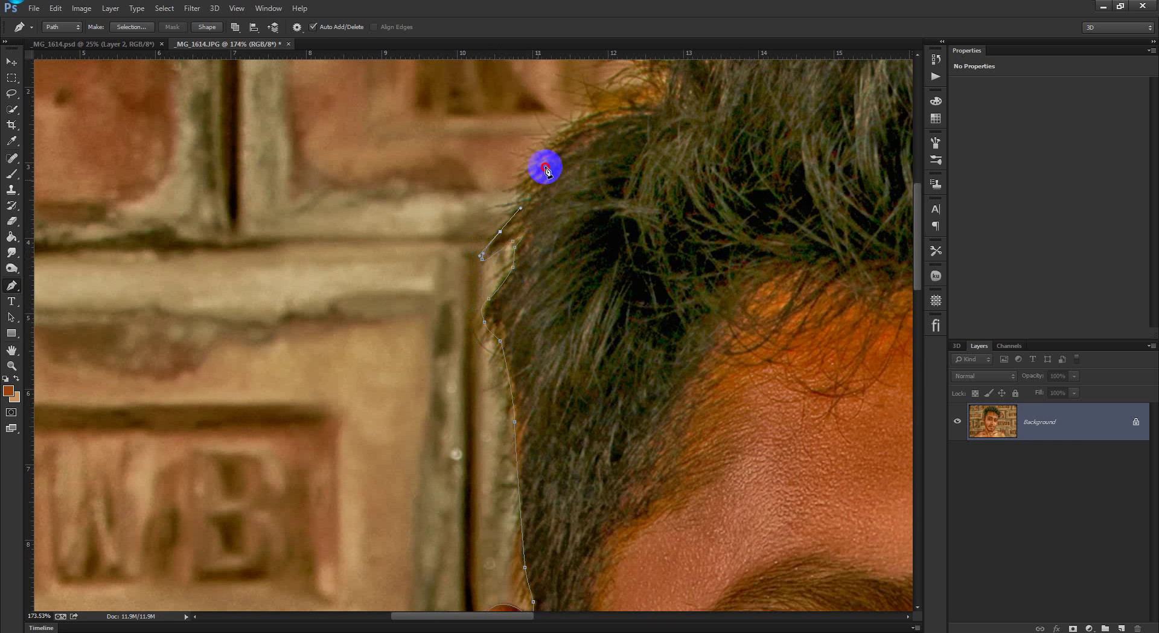
click(573, 124)
click(622, 103)
click(635, 102)
Step: Outline the spiky tufts along the left and middle of the hair's top edge with the path
drag(667, 105, 450, 489)
click(468, 453)
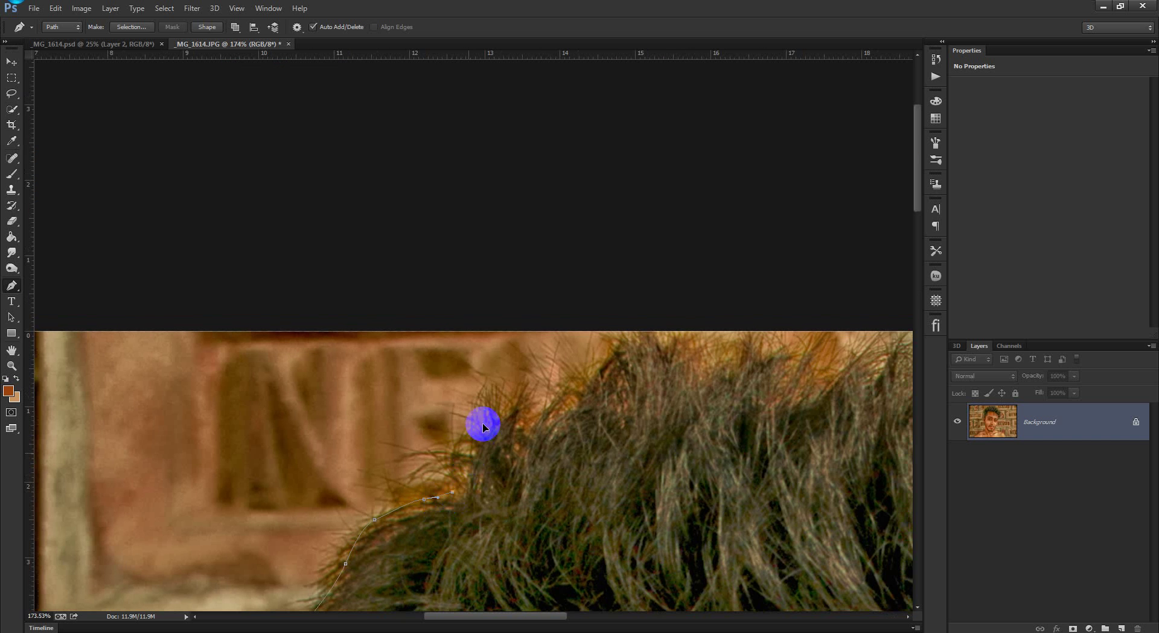
click(507, 400)
click(518, 403)
drag(520, 435, 535, 421)
click(588, 360)
click(591, 404)
click(643, 345)
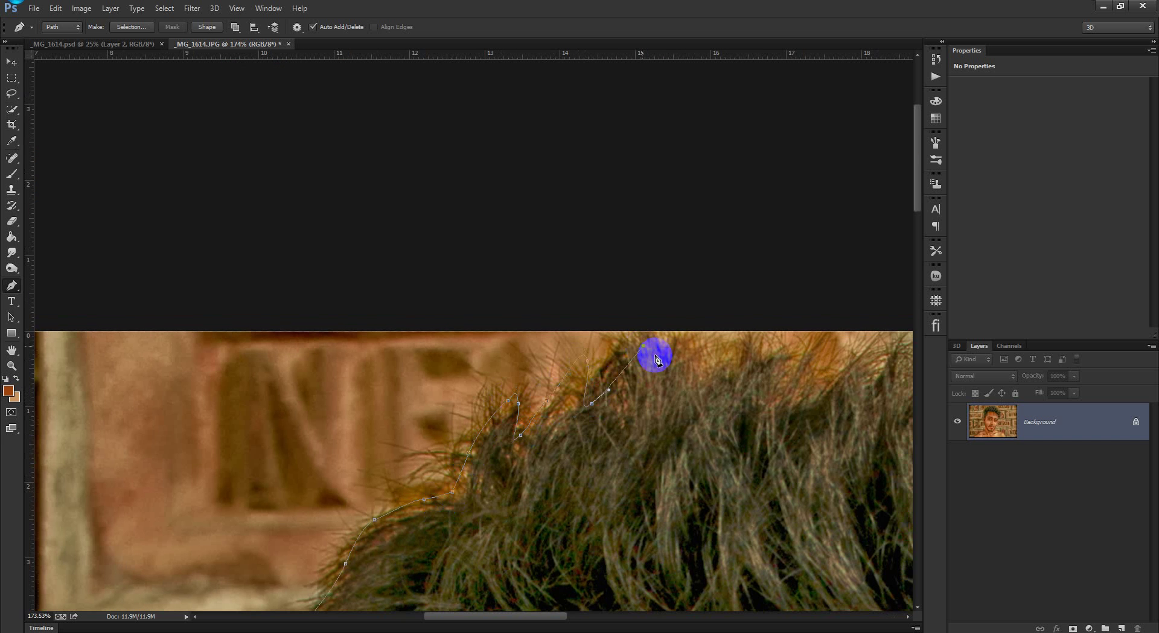
click(673, 370)
click(770, 336)
click(807, 359)
drag(790, 396, 804, 397)
Step: Carry the path across the right part of the hair's top edge and down onto the upper-right tufts
drag(864, 362, 541, 437)
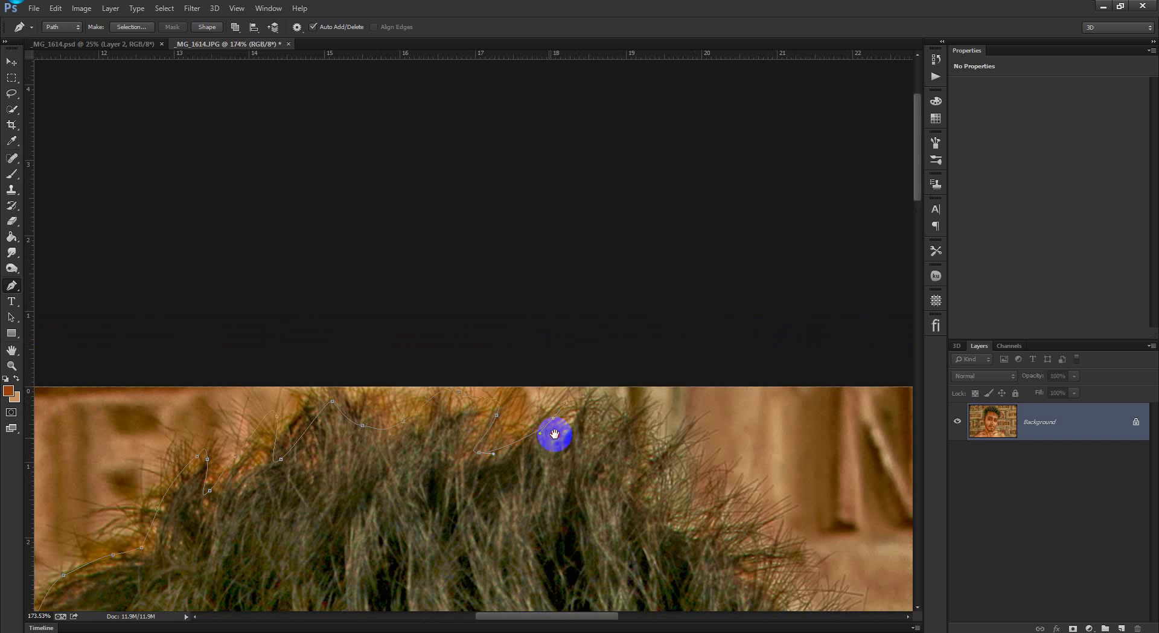
click(614, 412)
click(678, 448)
click(701, 472)
click(720, 493)
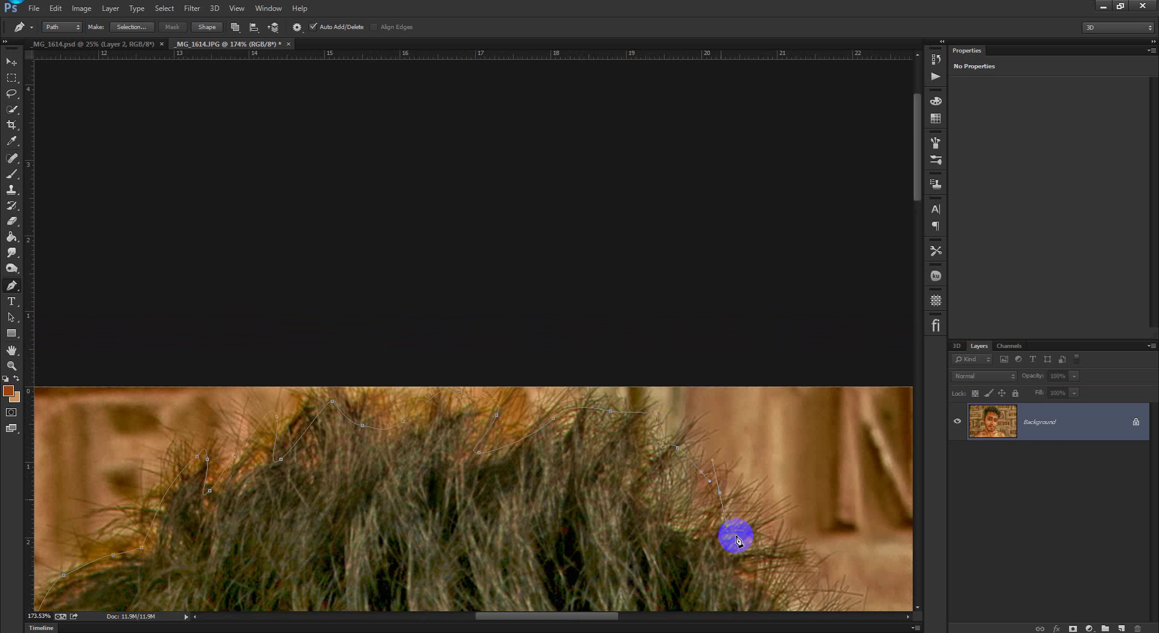
click(744, 543)
click(758, 553)
Step: Trace the hair's right side with the path, down and around its lower edge towards the temple
drag(784, 579, 576, 339)
click(699, 448)
drag(762, 551, 767, 572)
drag(762, 580, 714, 262)
click(707, 288)
click(710, 271)
click(698, 336)
click(710, 373)
click(710, 419)
click(684, 455)
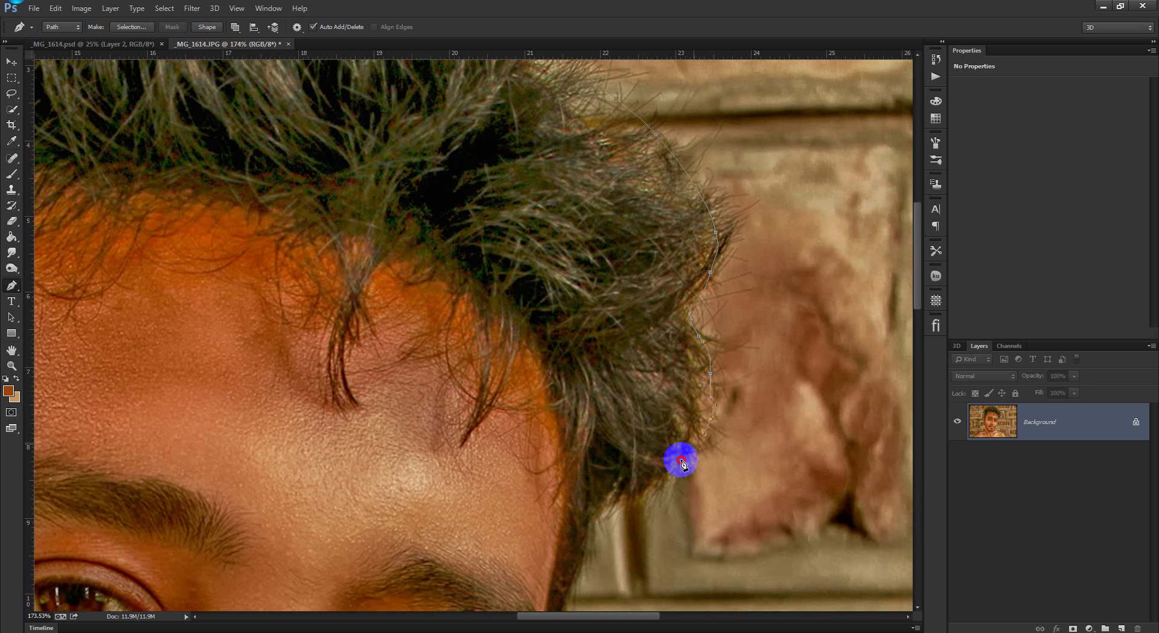
click(654, 483)
click(634, 494)
Step: Continue the path from the right temple down the cheek and jawline to where the beard meets the shoulder
drag(591, 530, 544, 134)
click(517, 256)
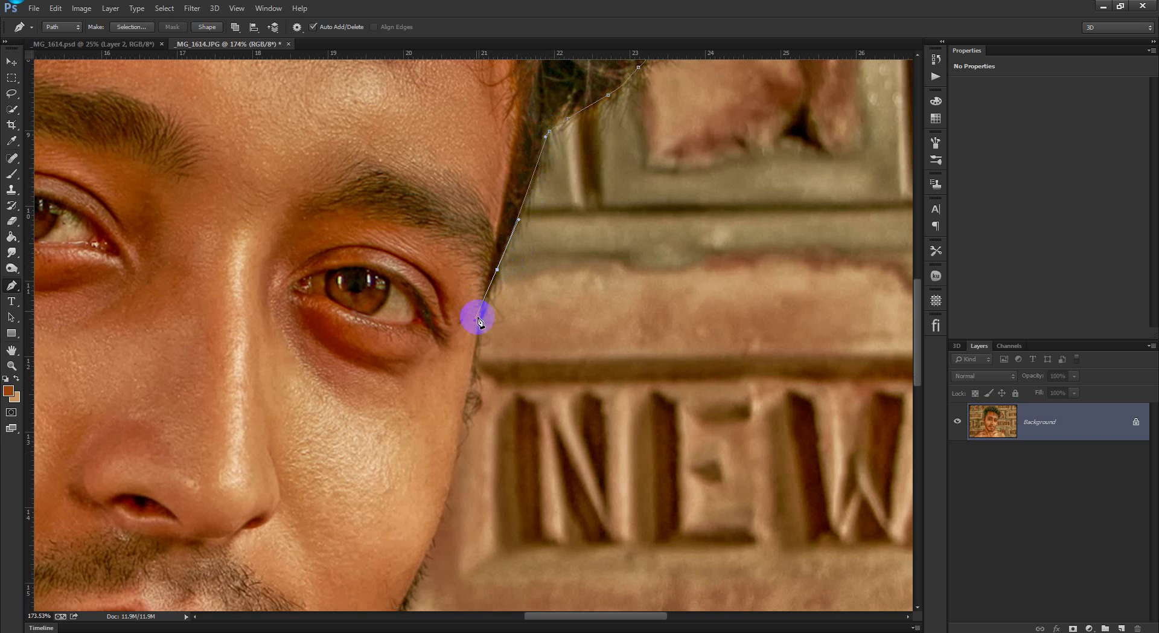
drag(501, 294, 498, 140)
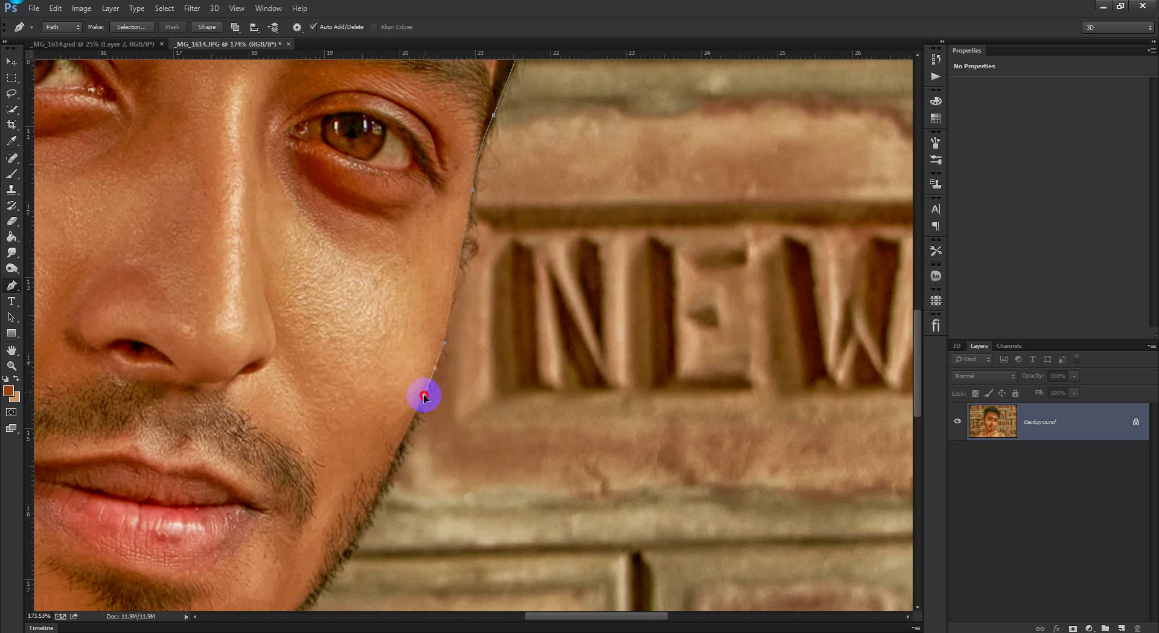
scroll(422, 387, down, 3)
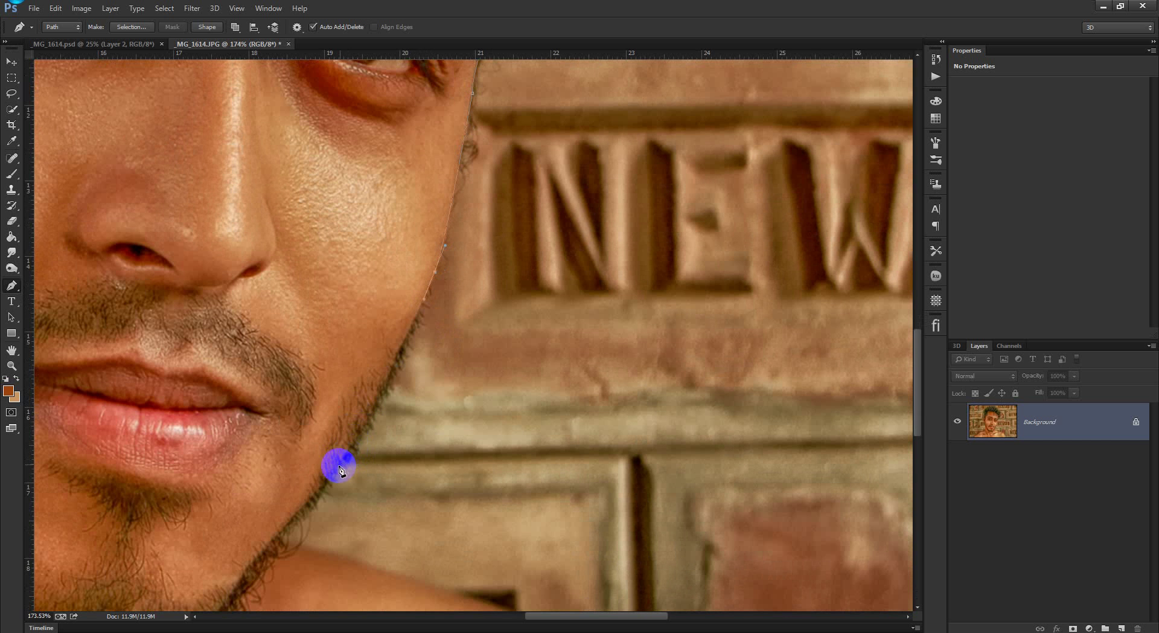
scroll(302, 482, down, 2)
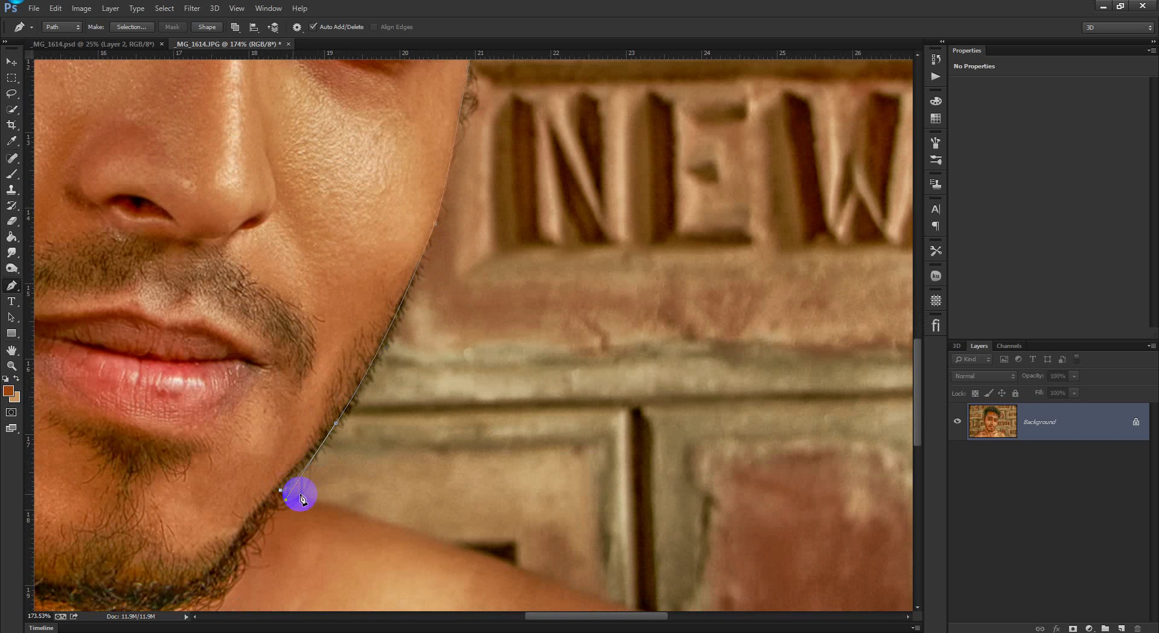
Step: Trace the right shoulder down to the photo's bottom edge and close the path at its starting point
click(354, 511)
drag(438, 518, 187, 197)
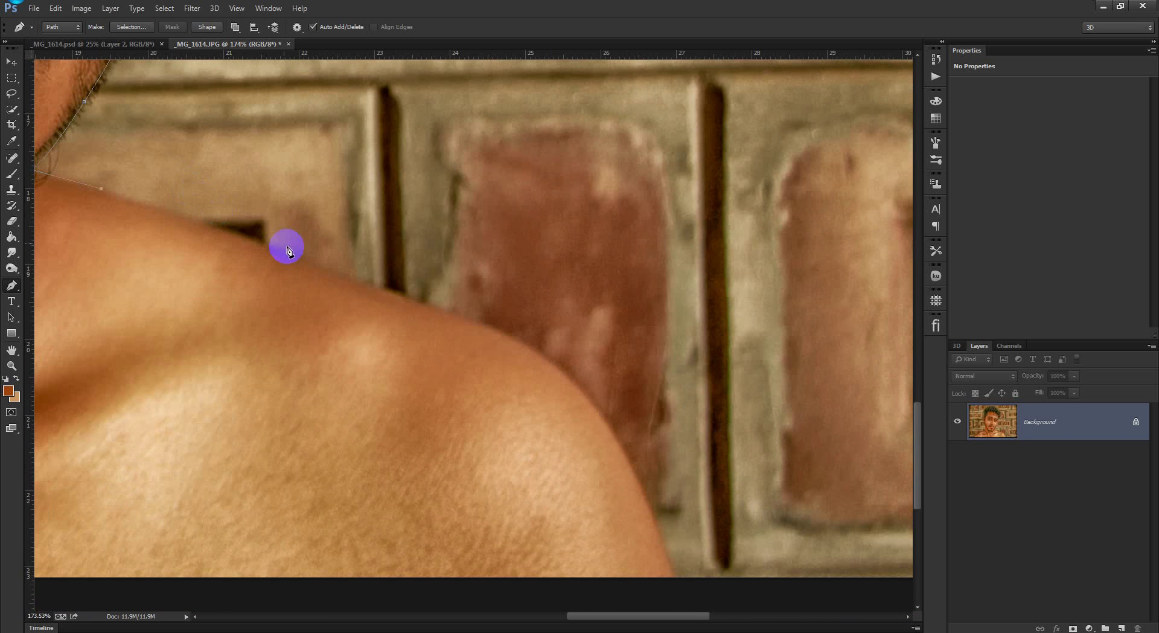
drag(298, 262, 345, 285)
drag(465, 319, 495, 327)
drag(603, 388, 542, 421)
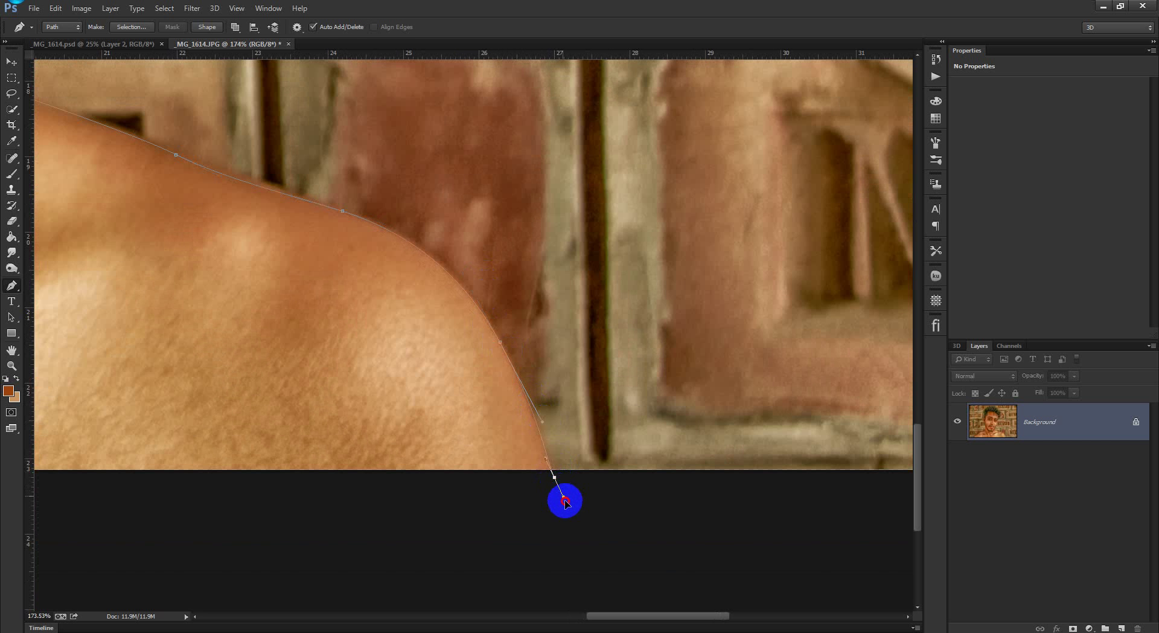
scroll(557, 487, down, 5)
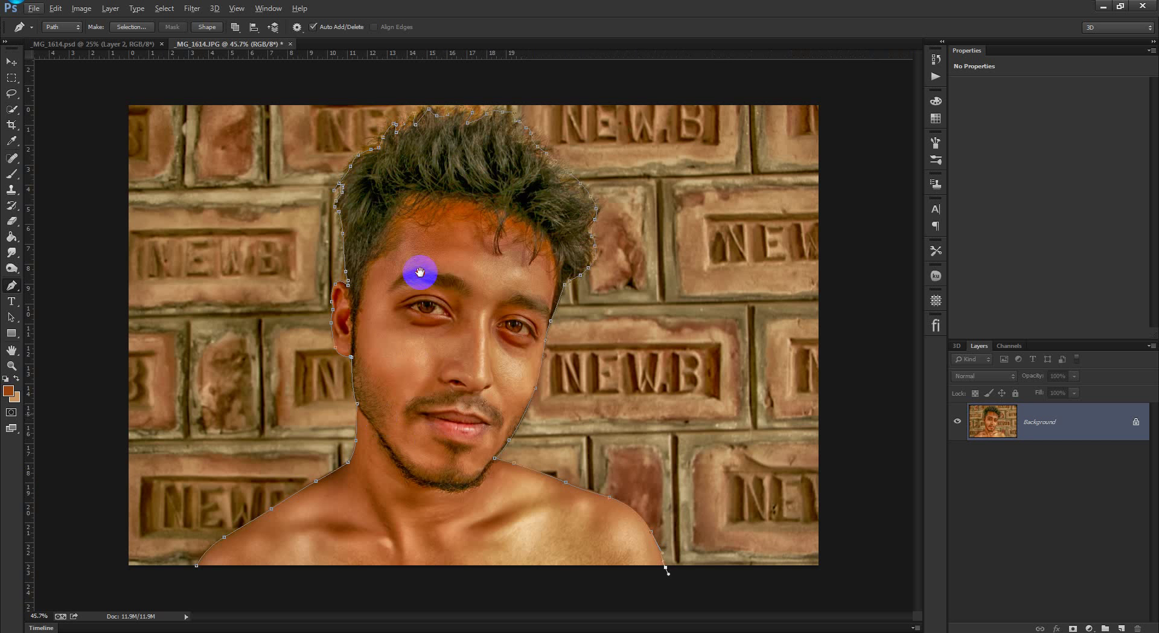
drag(196, 568, 177, 510)
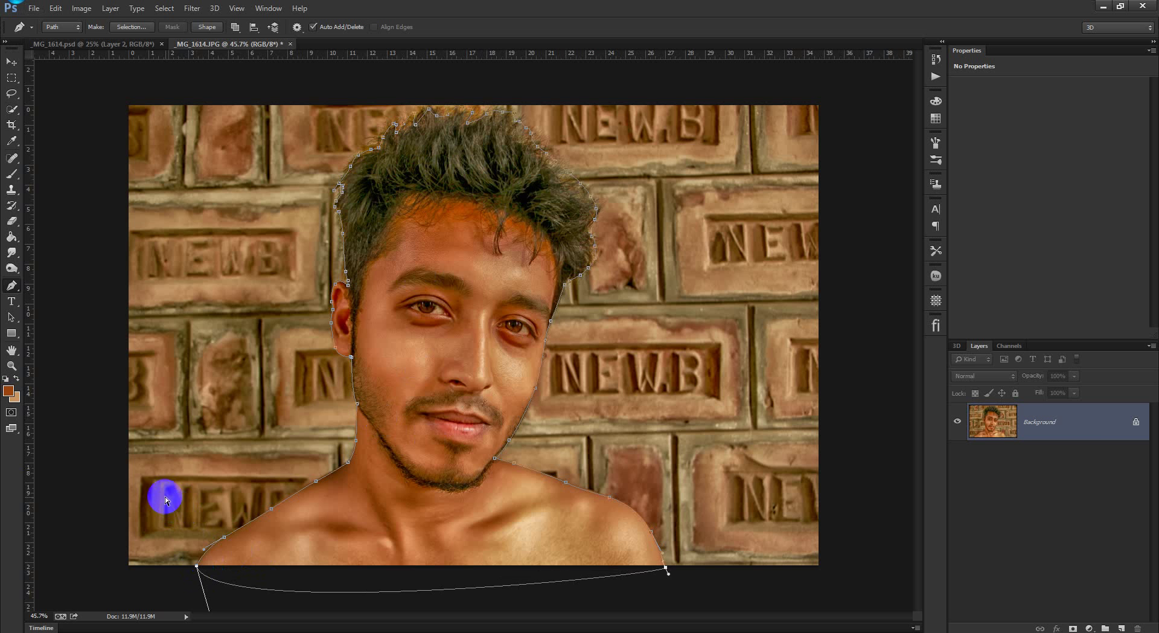
Step: Convert the closed path around the man into a selection and open Refine Edge for it
key(ctrl+Return)
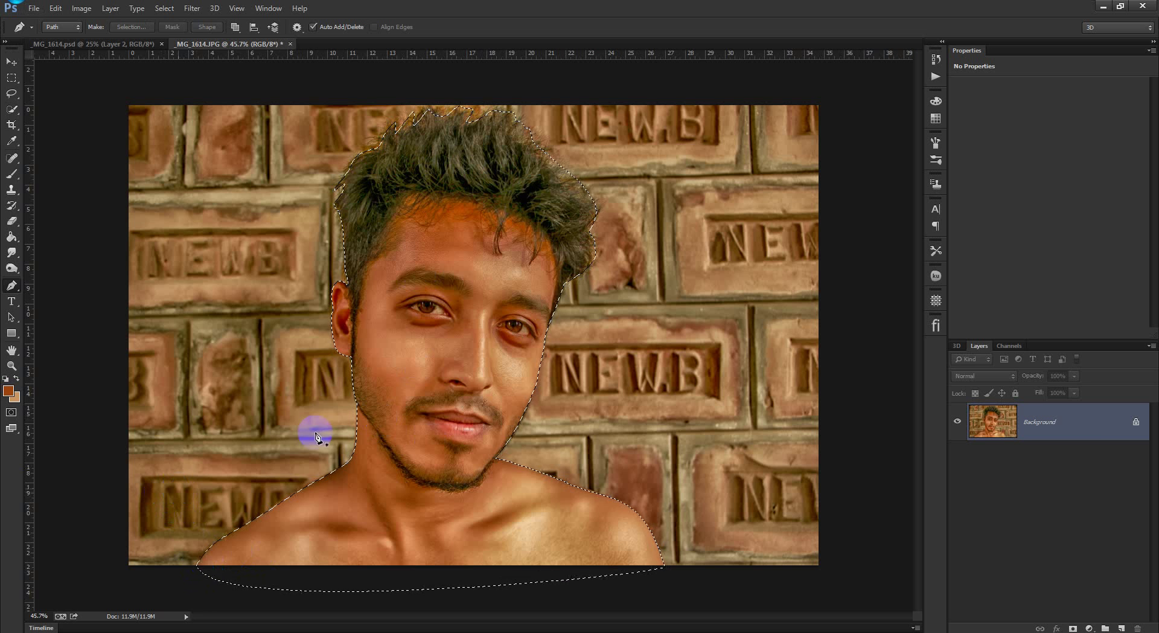
click(13, 78)
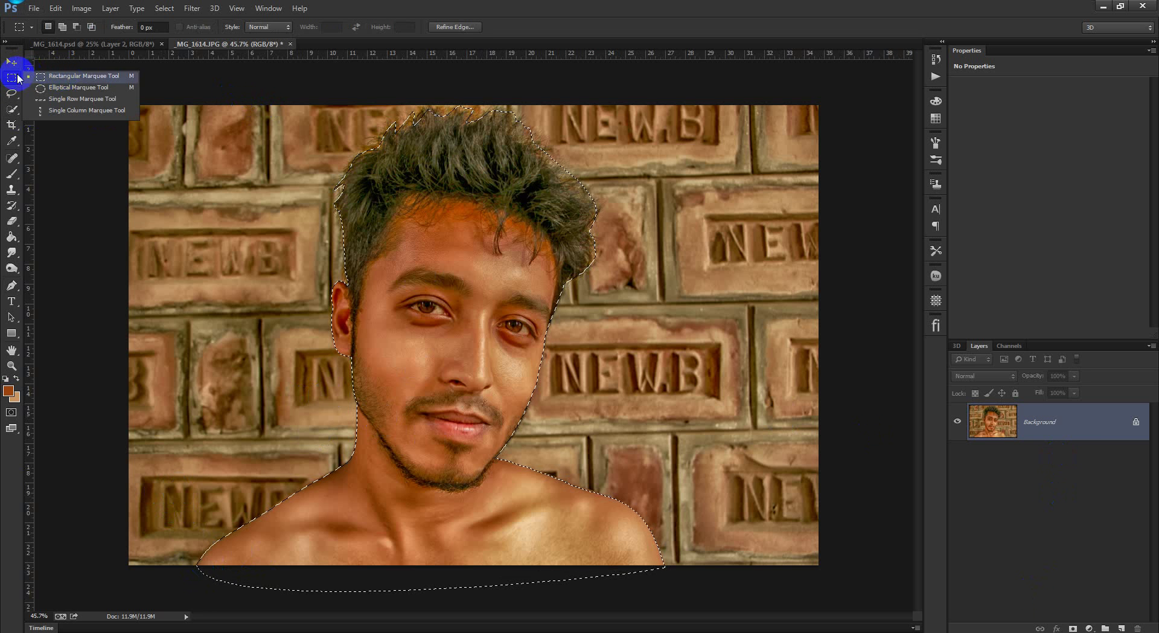
click(72, 76)
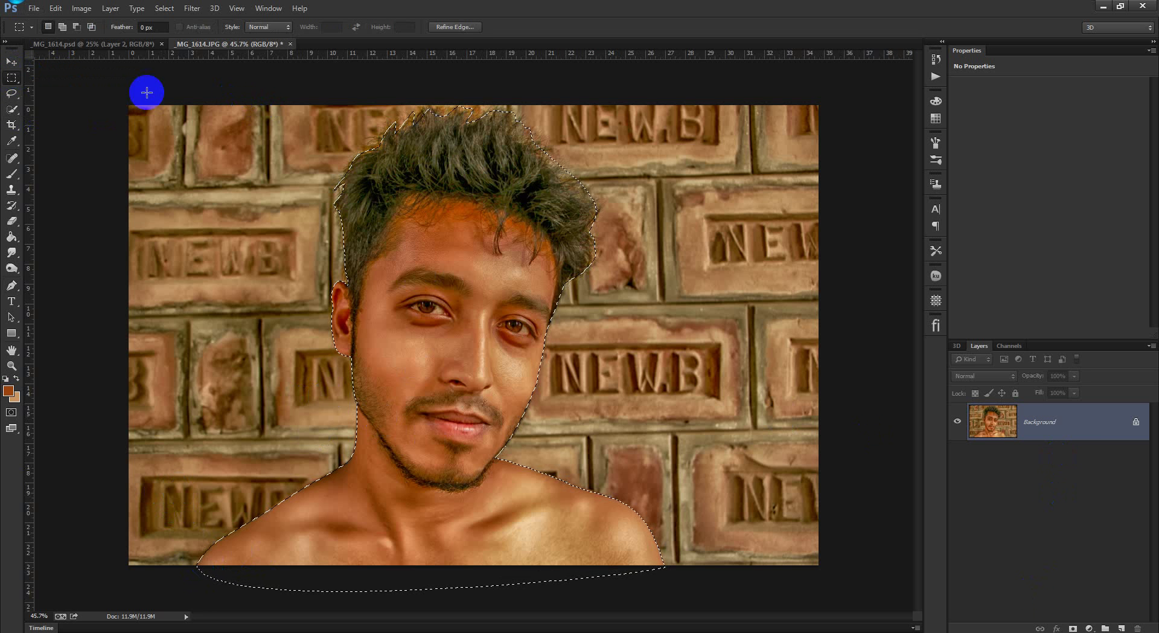
click(449, 27)
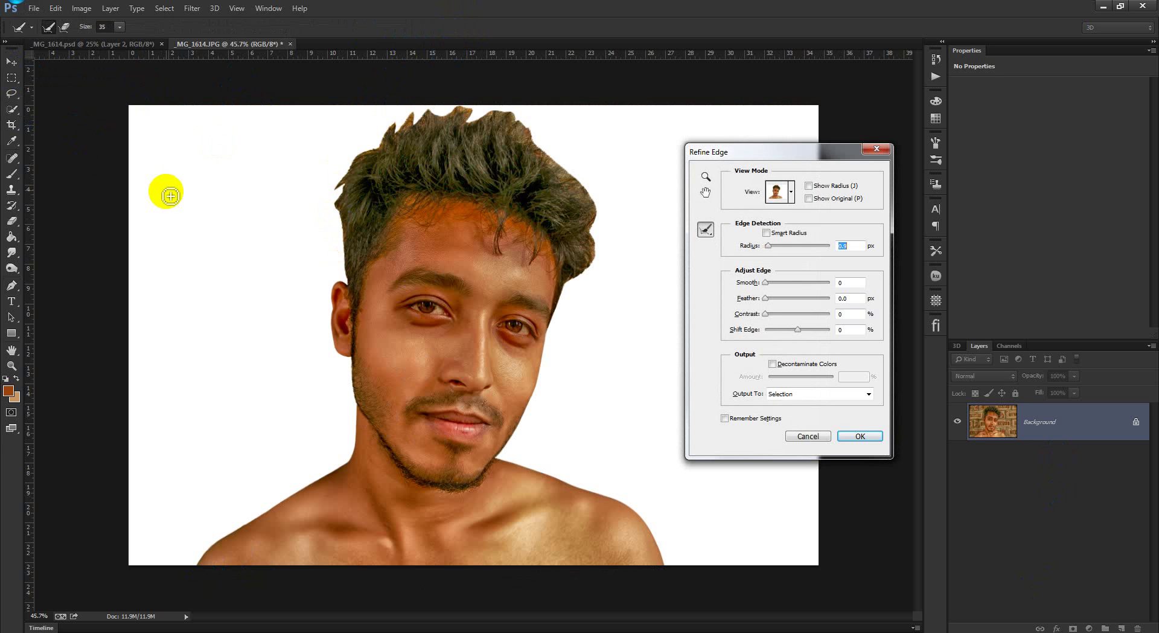
Step: Refine the edge of the left cheek and jaw below the ear with a size 11 Refine Radius brush
key(ctrl+plus)
key(ctrl+plus)
key(ctrl+plus)
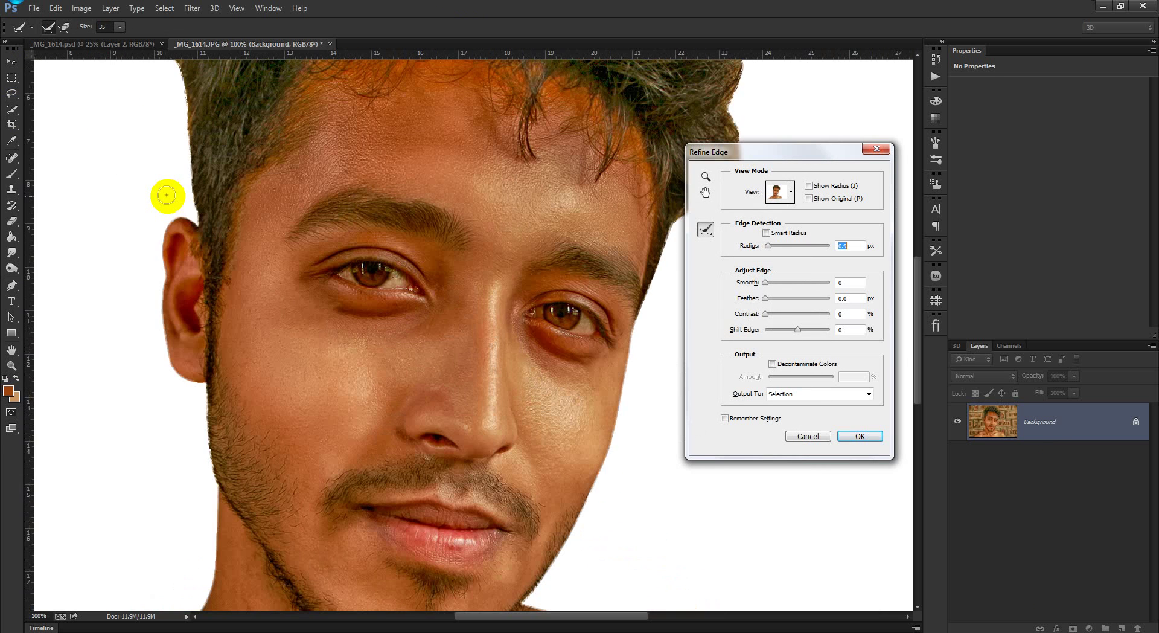
drag(267, 268, 326, 187)
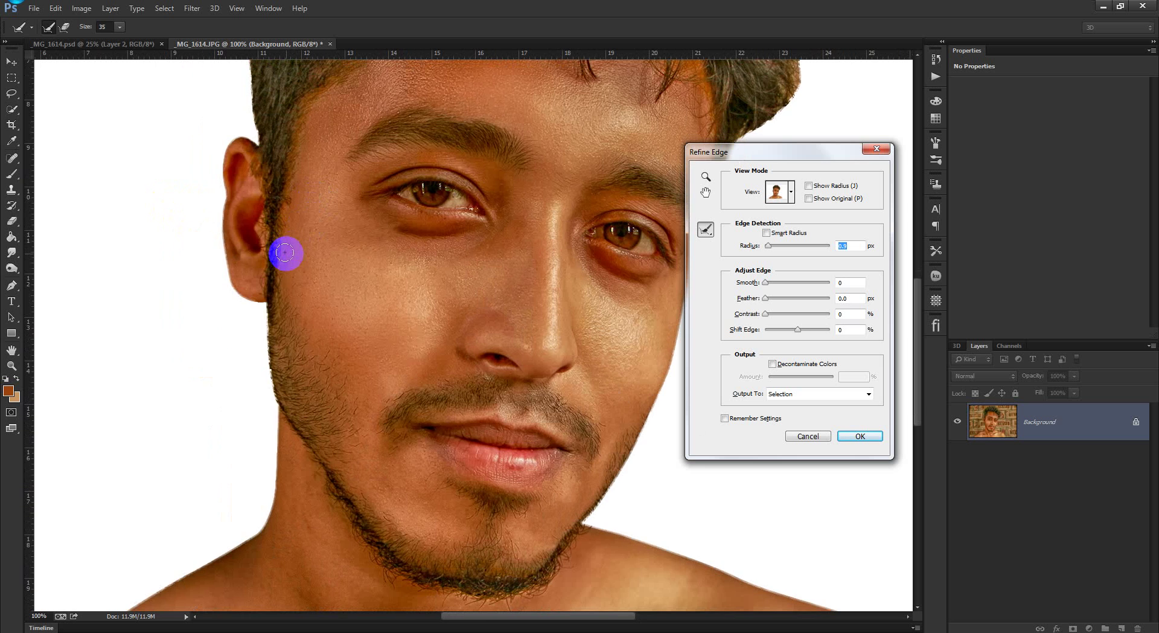
key(ctrl+plus)
mouse_move(163, 370)
mouse_down()
mouse_move(370, 335)
mouse_move(357, 341)
mouse_up()
click(120, 27)
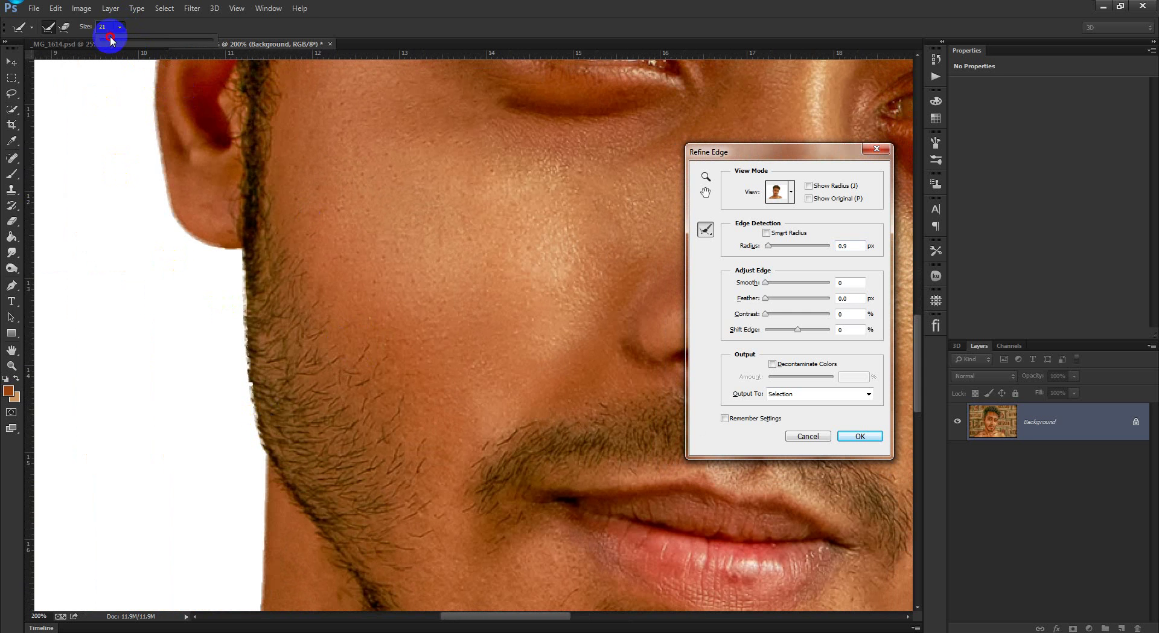
drag(108, 43, 105, 42)
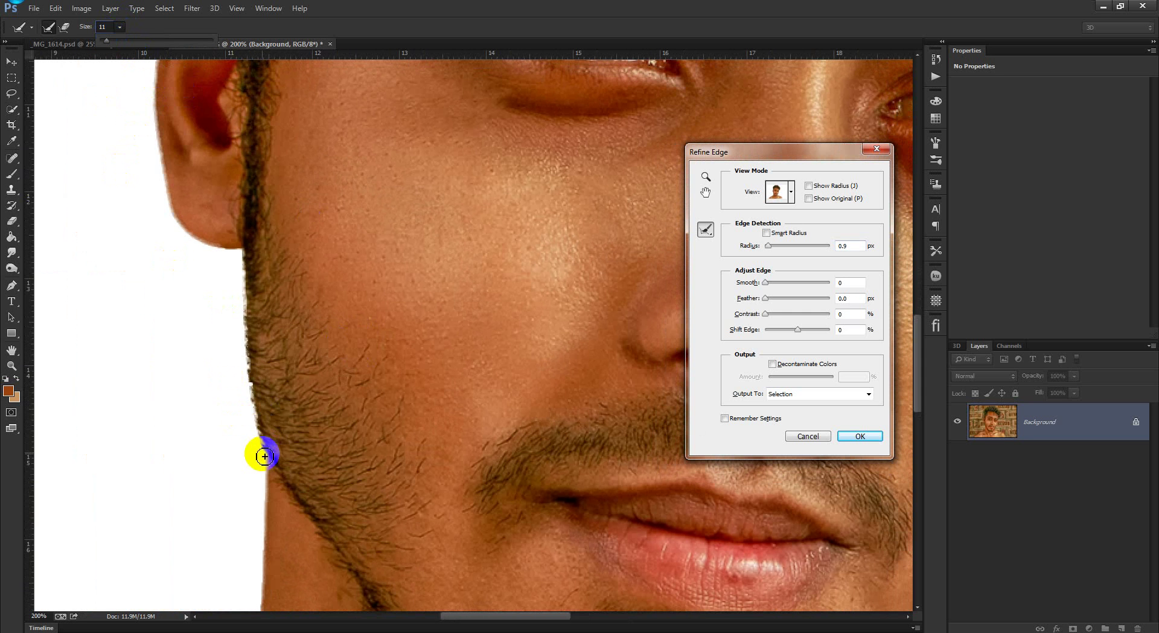
key(Return)
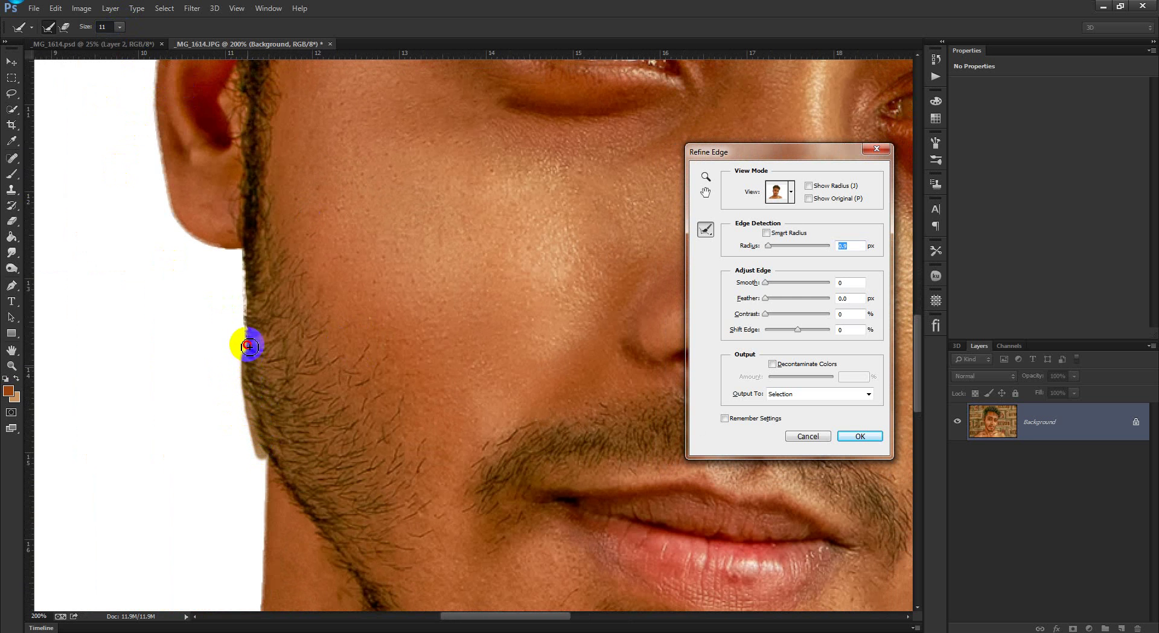
mouse_move(246, 310)
mouse_down()
mouse_move(242, 258)
mouse_move(245, 403)
mouse_up()
drag(282, 457, 284, 447)
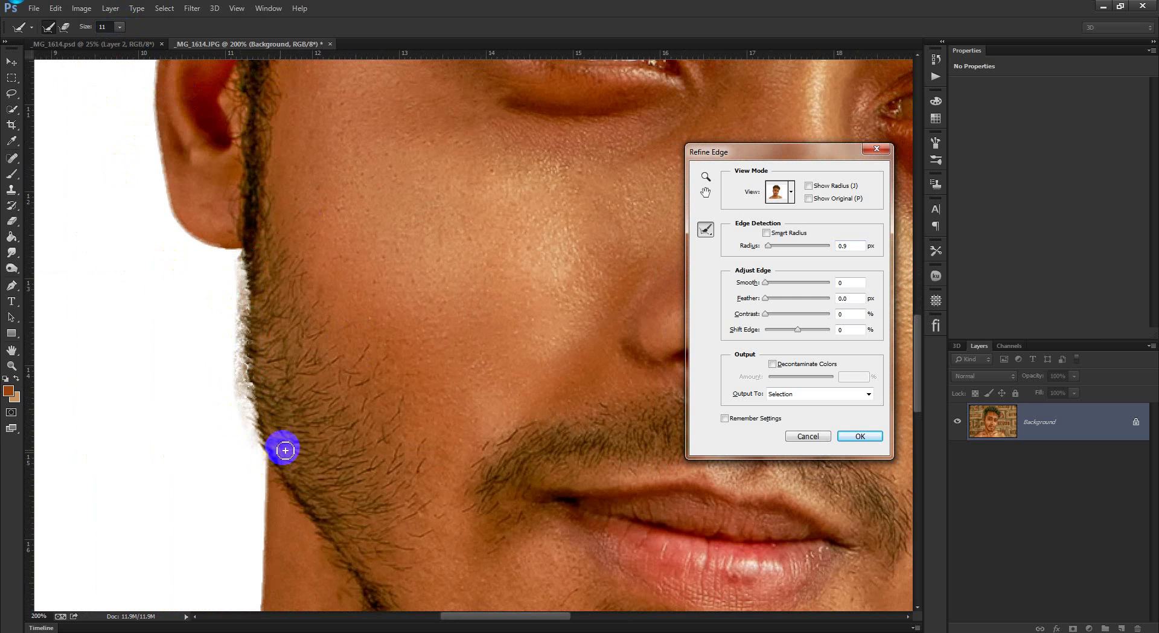
click(248, 303)
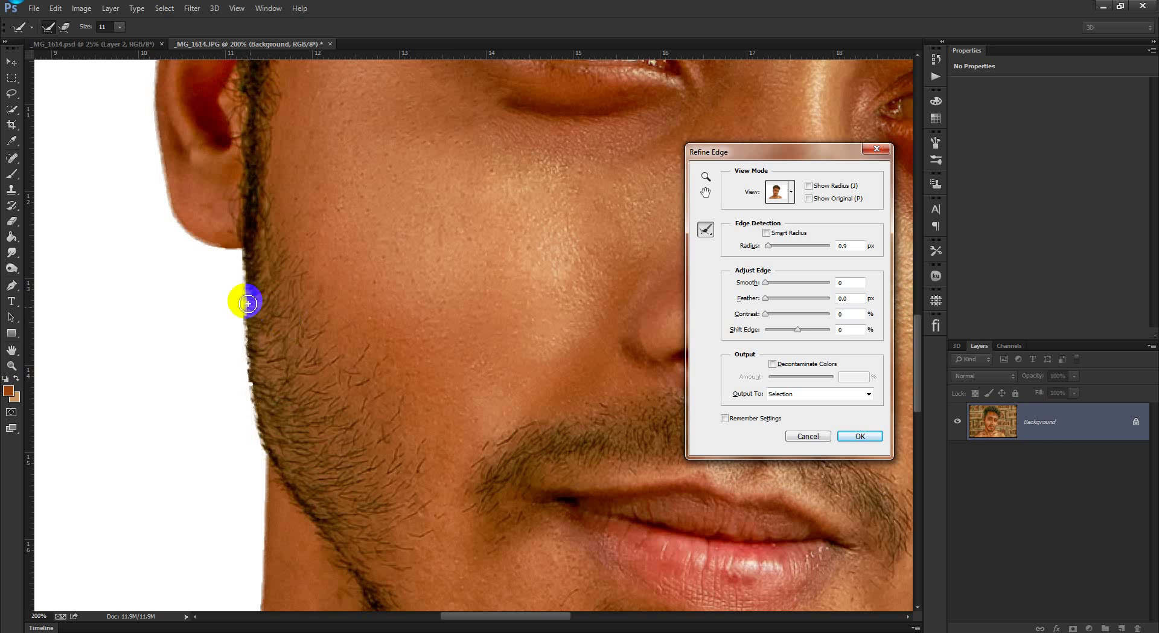
drag(242, 279, 266, 458)
Step: Brush the refinement along the left side of the hair above the ear
drag(353, 266, 375, 406)
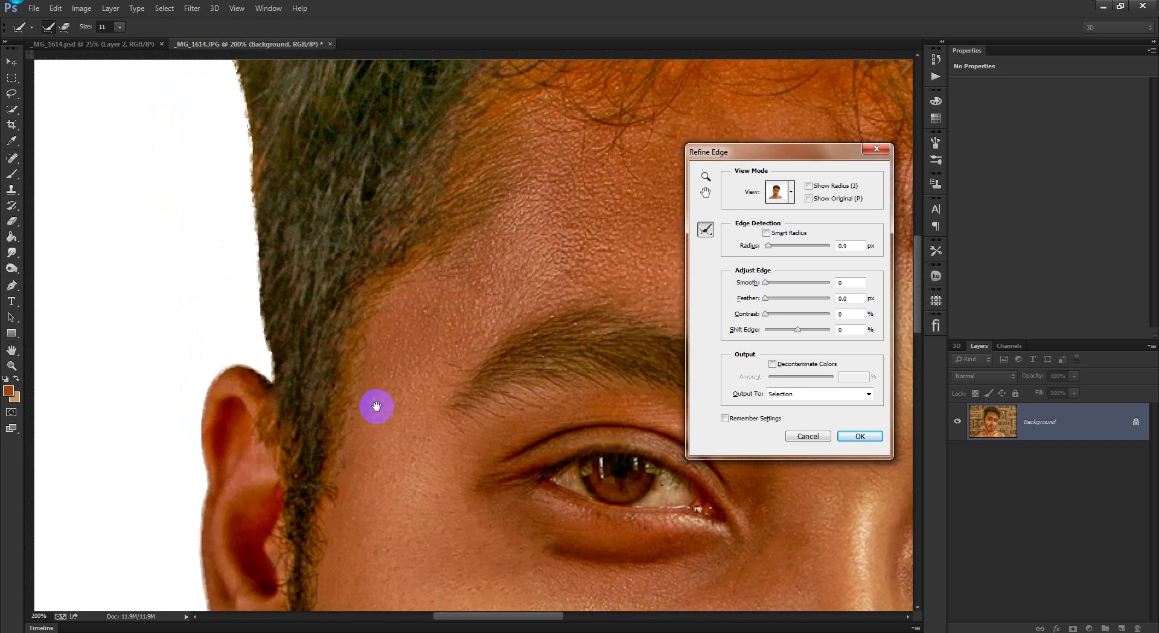
click(282, 441)
mouse_move(282, 441)
mouse_down()
mouse_move(255, 308)
mouse_move(255, 326)
mouse_move(255, 310)
mouse_move(272, 326)
mouse_move(272, 276)
mouse_move(249, 297)
mouse_move(259, 231)
mouse_move(238, 266)
mouse_move(259, 205)
mouse_move(256, 223)
mouse_move(245, 130)
mouse_move(236, 186)
mouse_move(236, 101)
mouse_move(217, 108)
mouse_move(233, 122)
mouse_move(295, 134)
mouse_move(300, 275)
mouse_up()
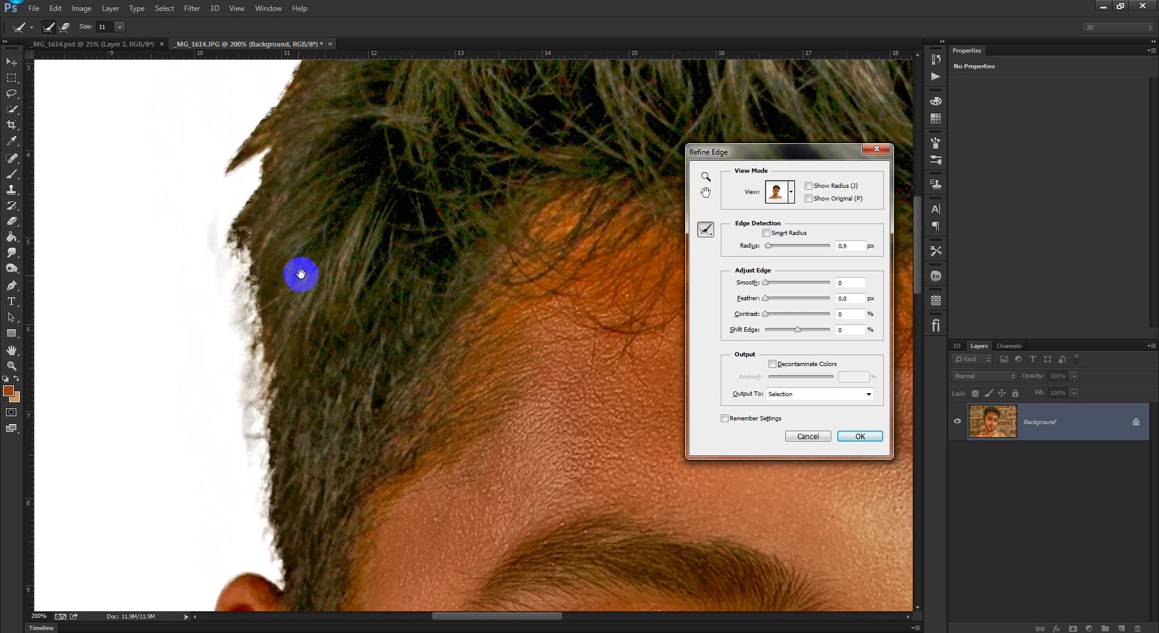
Step: Enlarge the Refine Radius brush to 31 and brush over the hair's upper-left edge and the left part of its top
click(120, 27)
drag(126, 44, 139, 44)
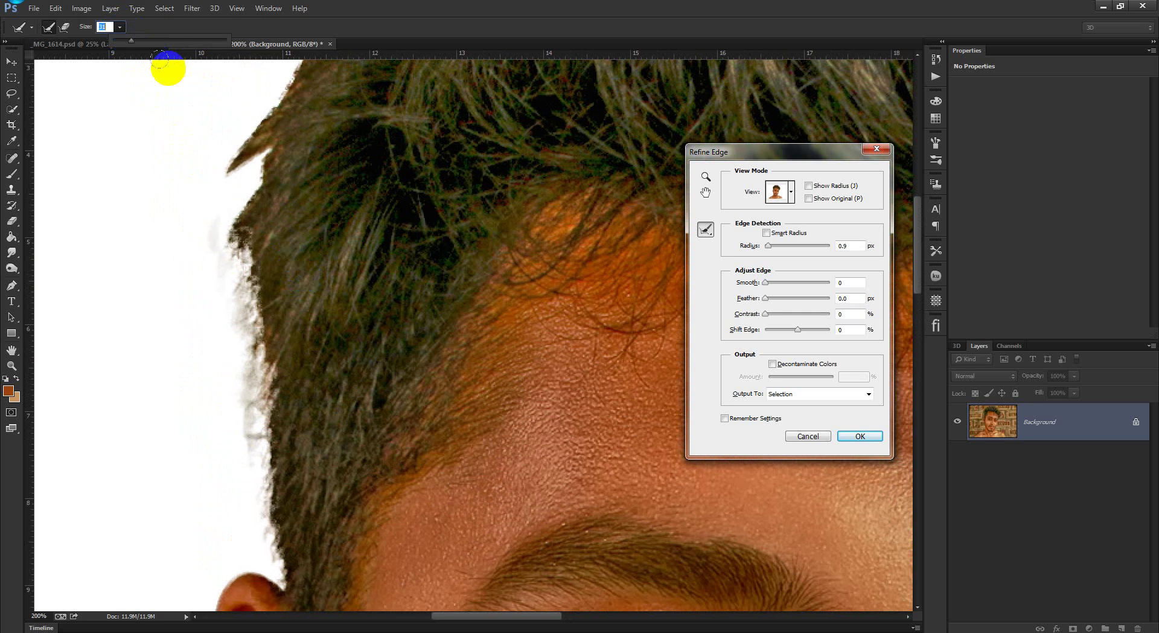
click(567, 236)
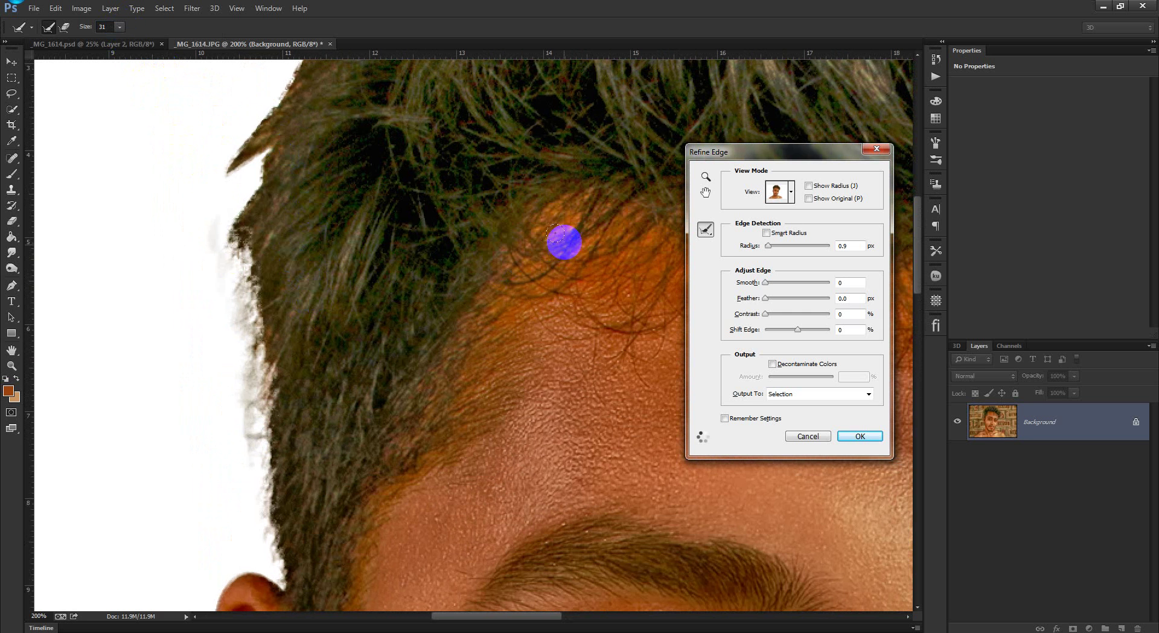
mouse_move(204, 248)
mouse_down()
mouse_move(251, 229)
mouse_move(233, 231)
mouse_move(250, 115)
mouse_move(219, 172)
mouse_move(296, 66)
mouse_up()
drag(427, 114, 380, 348)
mouse_move(223, 271)
mouse_down()
mouse_move(357, 212)
mouse_move(316, 207)
mouse_move(355, 221)
mouse_move(407, 114)
mouse_move(450, 121)
mouse_move(515, 46)
mouse_move(526, 149)
mouse_move(621, 44)
mouse_move(694, 52)
mouse_move(639, 111)
mouse_up()
Step: Refine the hair edge from the right part of its top down the right side to the temple
mouse_move(516, 198)
mouse_down()
mouse_move(489, 233)
mouse_move(337, 233)
mouse_up()
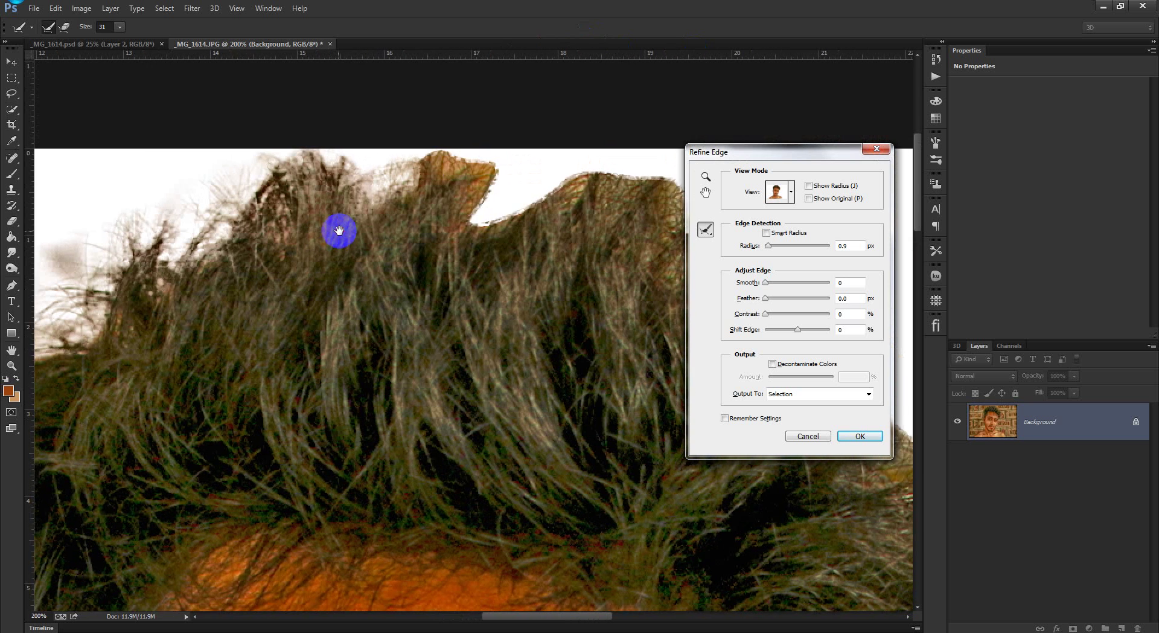
mouse_move(613, 156)
mouse_down()
mouse_move(683, 184)
mouse_move(681, 213)
mouse_move(649, 151)
mouse_move(513, 167)
mouse_move(643, 193)
mouse_move(611, 216)
mouse_move(439, 216)
mouse_move(313, 179)
mouse_up()
mouse_move(393, 149)
mouse_down()
mouse_move(448, 279)
mouse_move(488, 230)
mouse_move(509, 322)
mouse_move(546, 333)
mouse_move(546, 297)
mouse_move(545, 339)
mouse_move(634, 419)
mouse_move(655, 460)
mouse_move(694, 475)
mouse_move(721, 568)
mouse_move(735, 535)
mouse_move(422, 280)
mouse_move(426, 368)
mouse_move(410, 397)
mouse_move(418, 390)
mouse_up()
mouse_move(416, 422)
mouse_down()
mouse_move(432, 523)
mouse_move(406, 590)
mouse_move(382, 595)
mouse_up()
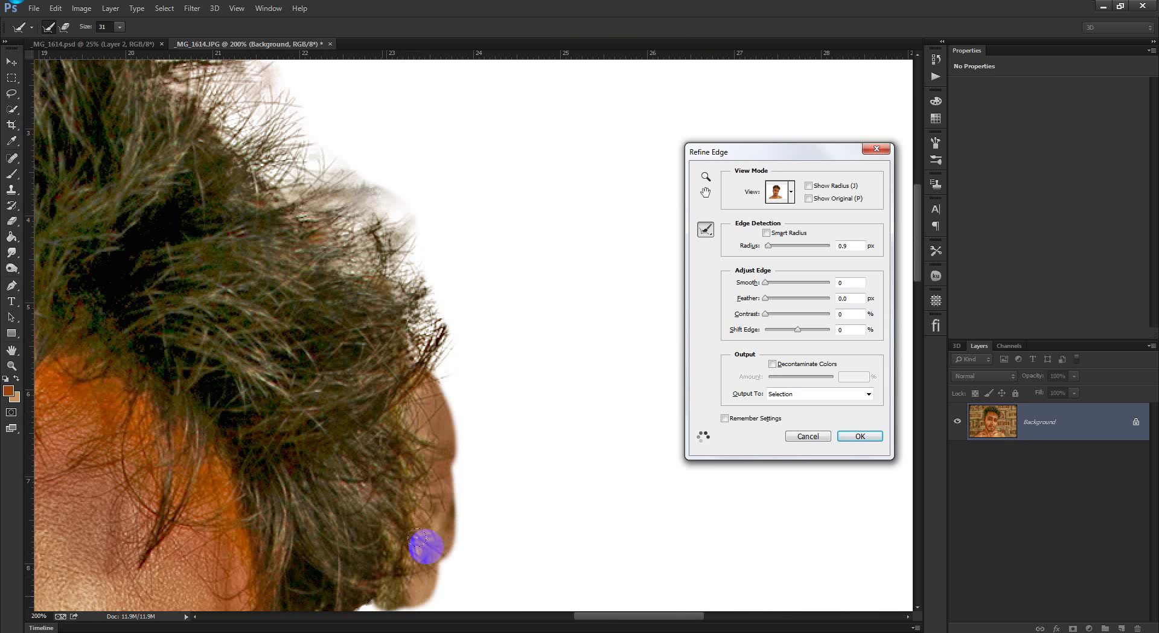
drag(422, 548, 432, 339)
mouse_move(316, 394)
mouse_down()
mouse_move(275, 545)
mouse_move(266, 532)
mouse_move(262, 584)
mouse_up()
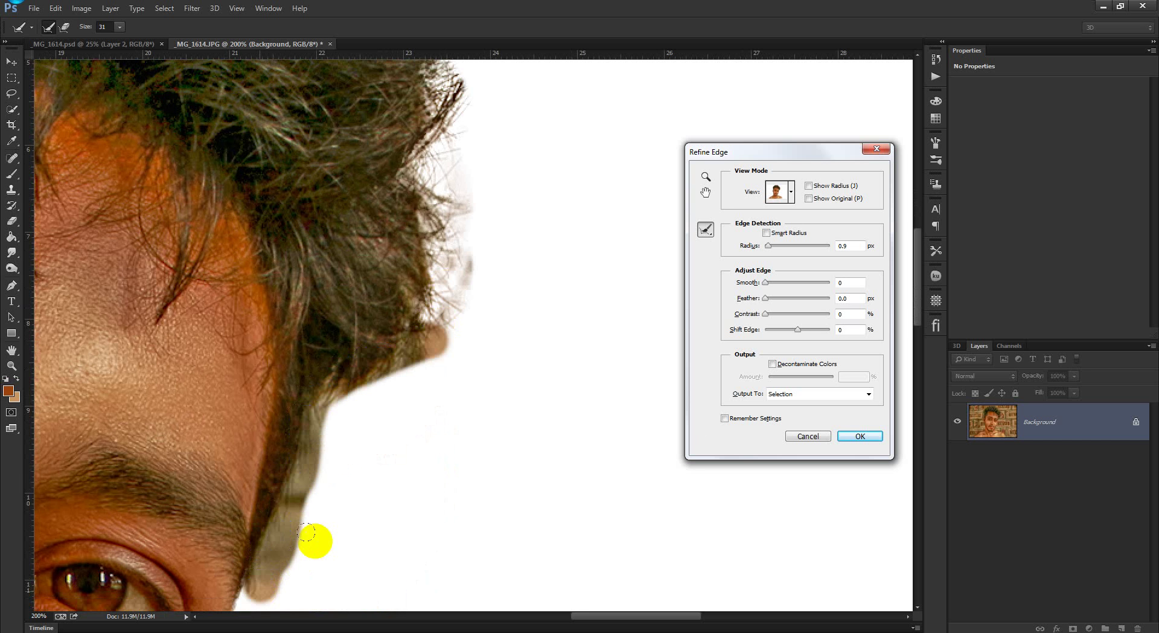
Step: Set the edge radius to 0.0 px and contrast to 21%, shift the edge slightly inward, and accept the refined selection
scroll(354, 492, down, 4)
drag(354, 504, 388, 305)
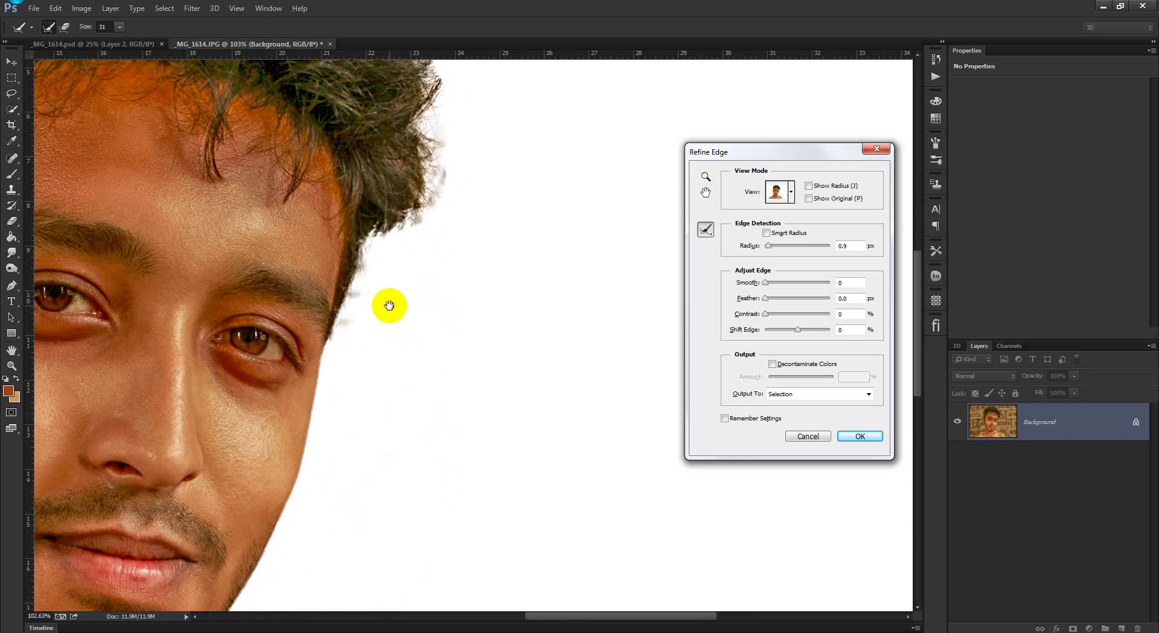
scroll(336, 360, down, 2)
mouse_move(371, 377)
mouse_down()
mouse_move(381, 355)
mouse_move(360, 397)
mouse_up()
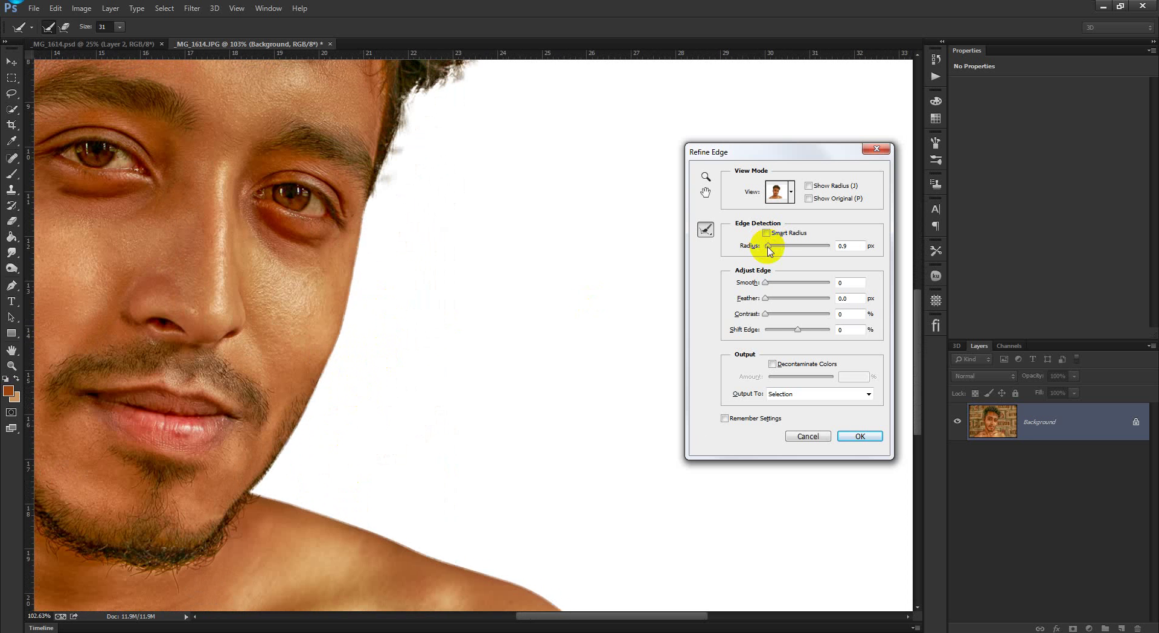
drag(769, 247, 740, 248)
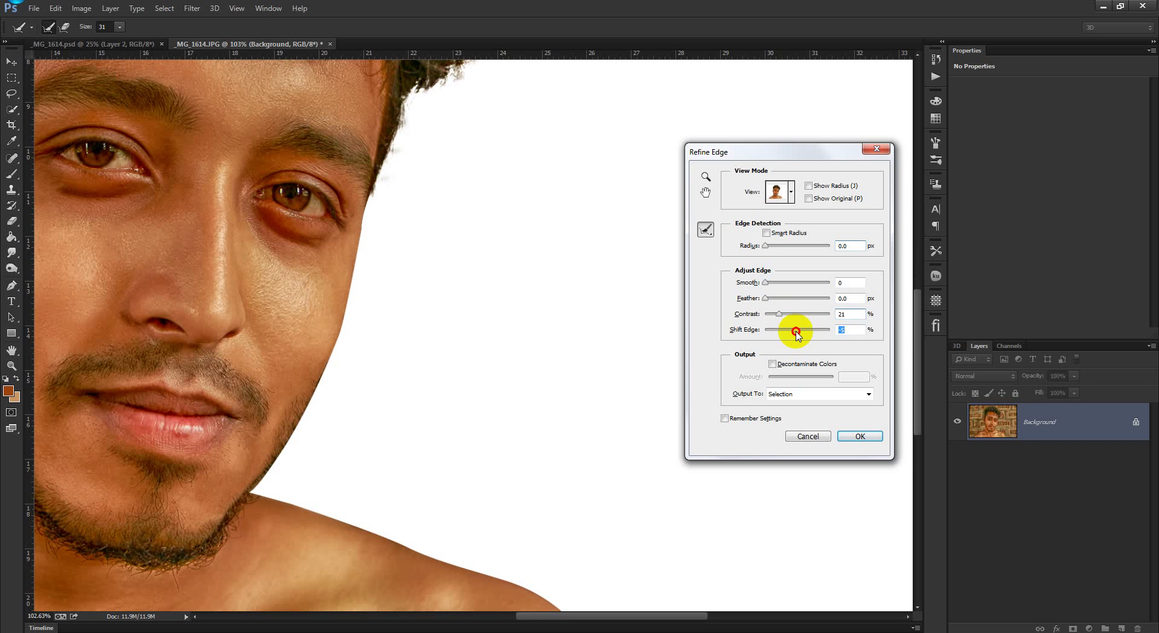
key(alt)
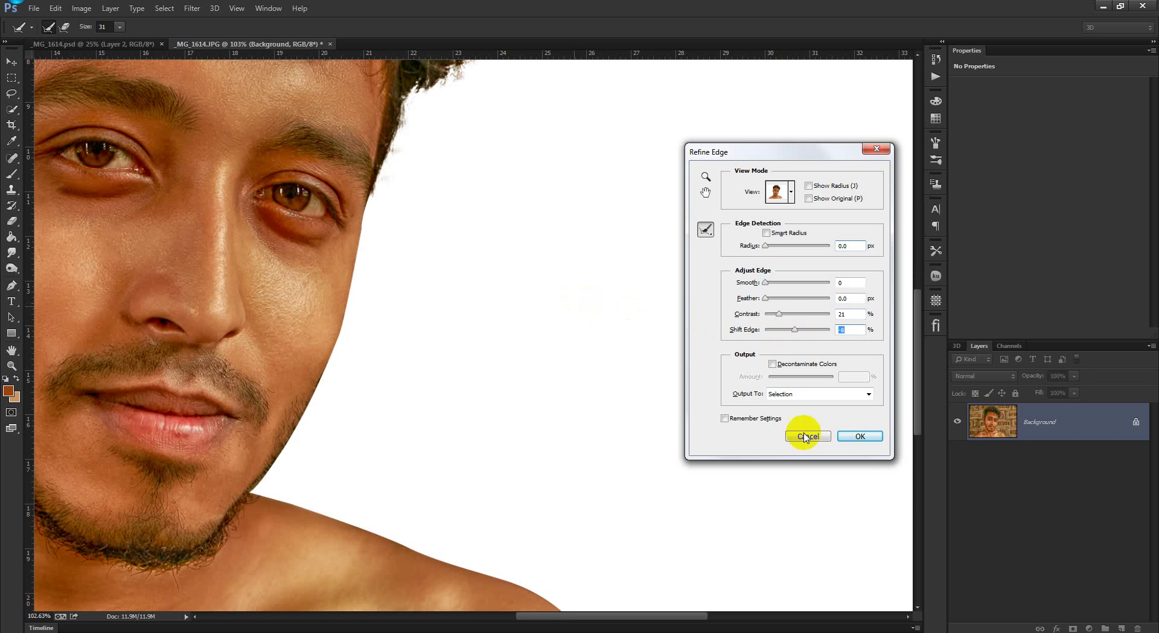
click(859, 436)
scroll(556, 323, down, 5)
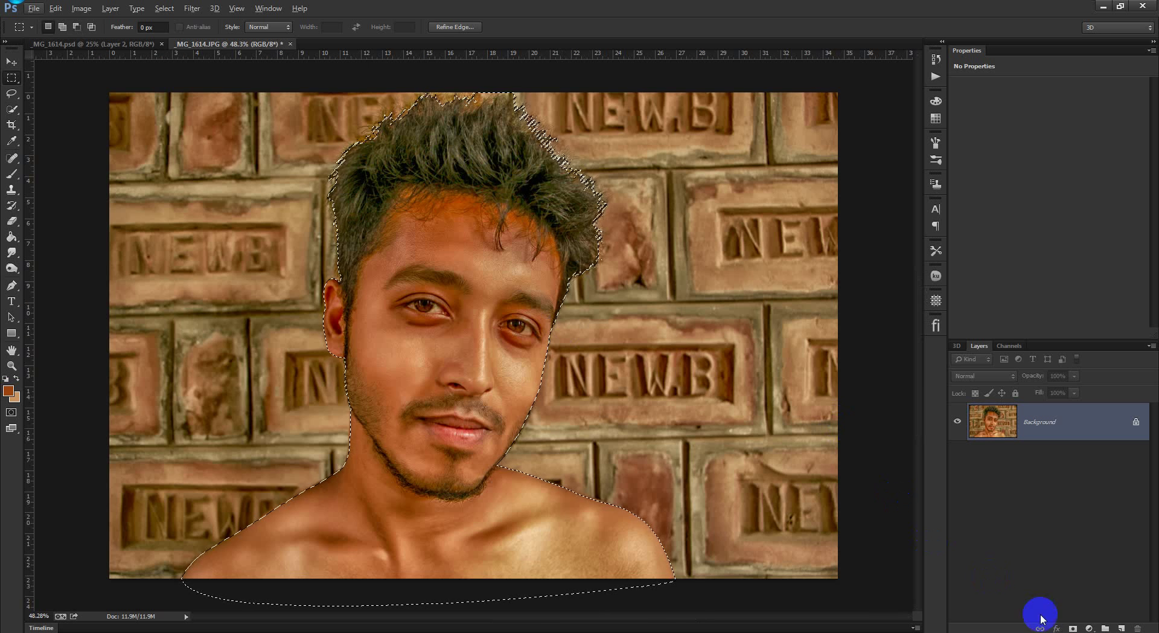
Step: Mask the Background photo with the refined selection, and remove the extra blank layer added above it
click(1072, 628)
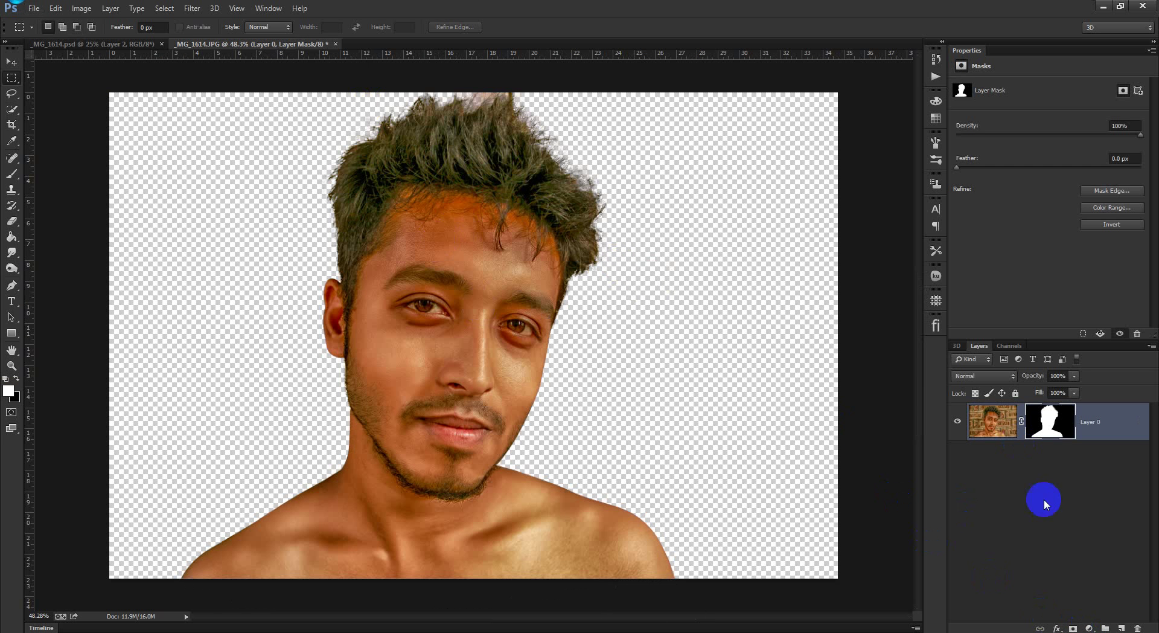
click(1120, 627)
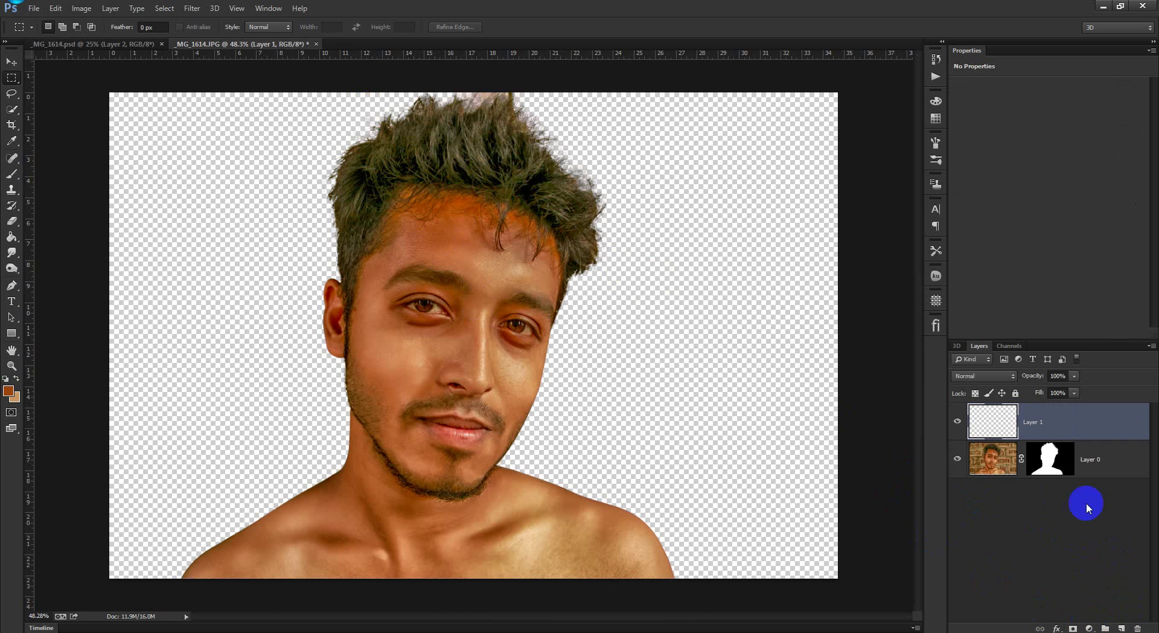
click(1135, 627)
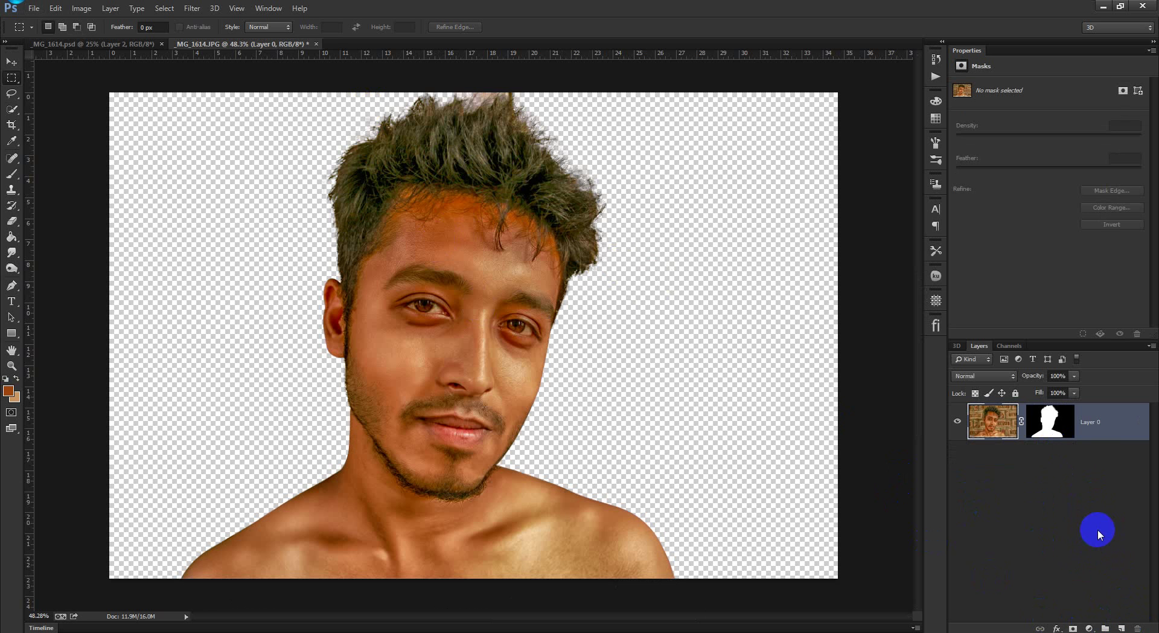
Step: Sample skin tones from the portrait for a light orange foreground colour and a dark brown background colour
click(99, 259)
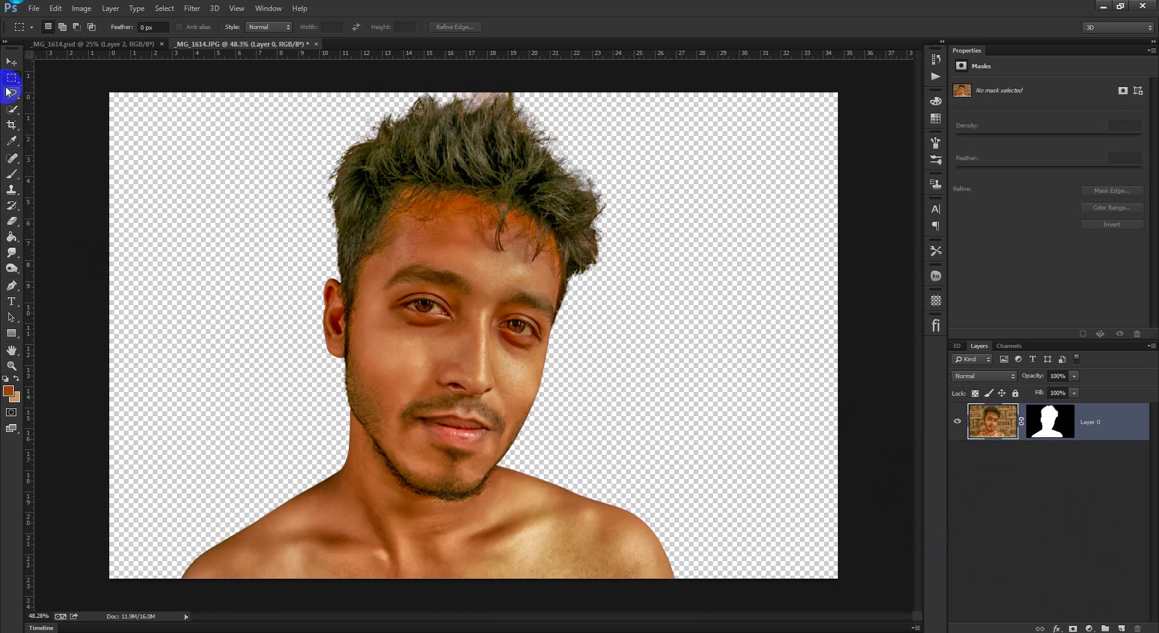
click(11, 144)
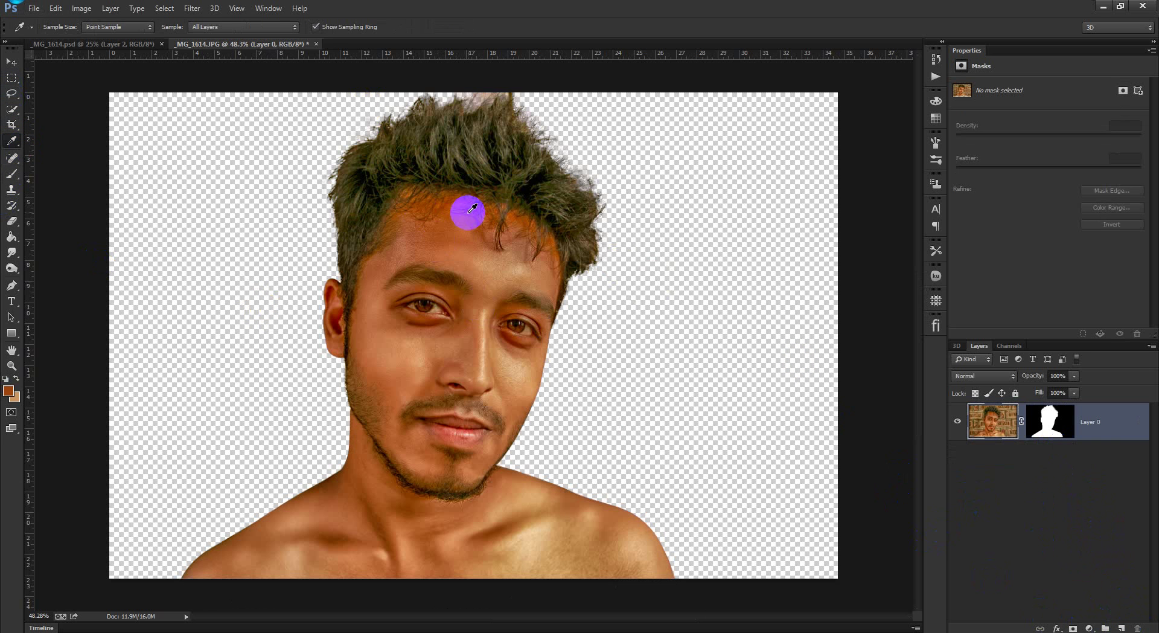
click(487, 536)
click(8, 396)
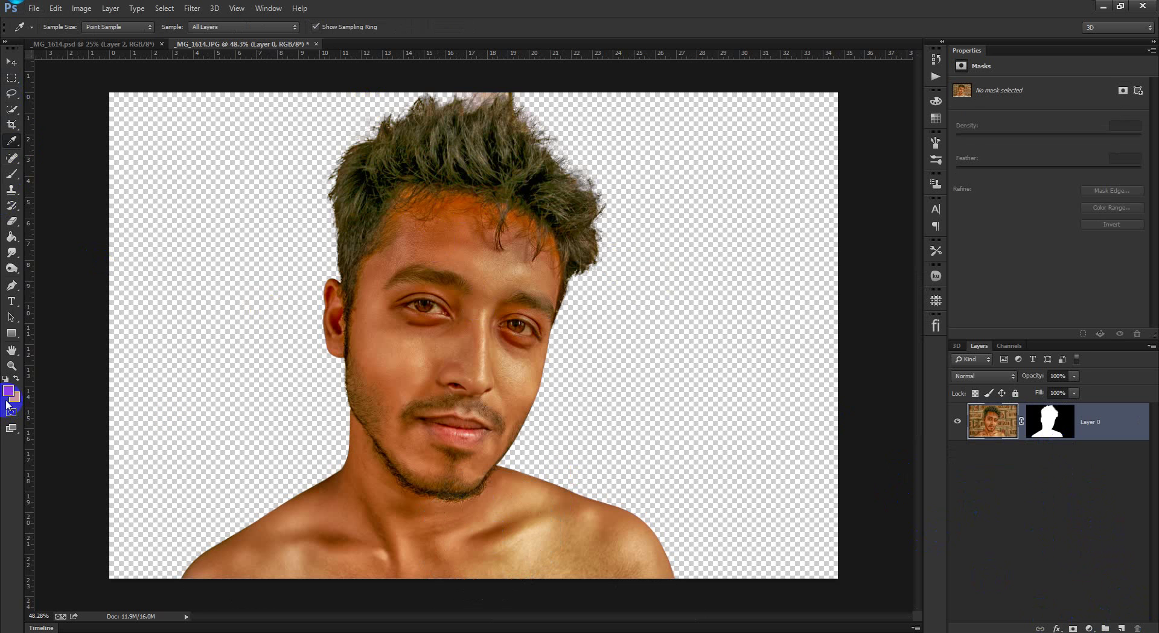
drag(430, 383, 403, 363)
Step: Add a gradient fill layer above the masked portrait using the foreground-to-background preset
click(1000, 428)
click(1086, 627)
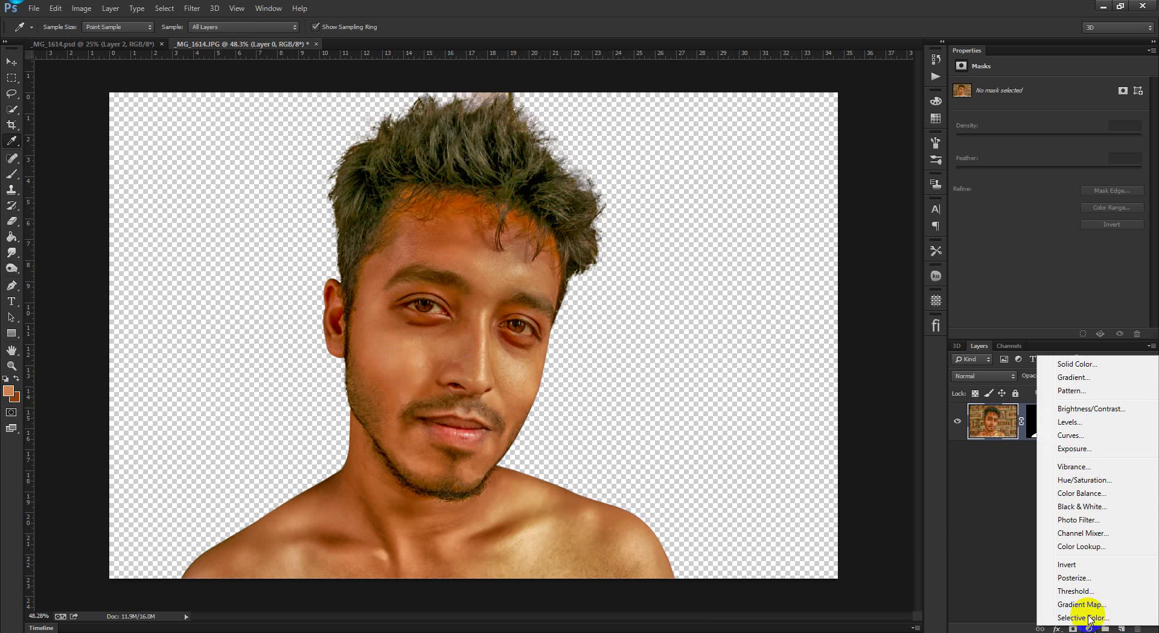
click(1086, 380)
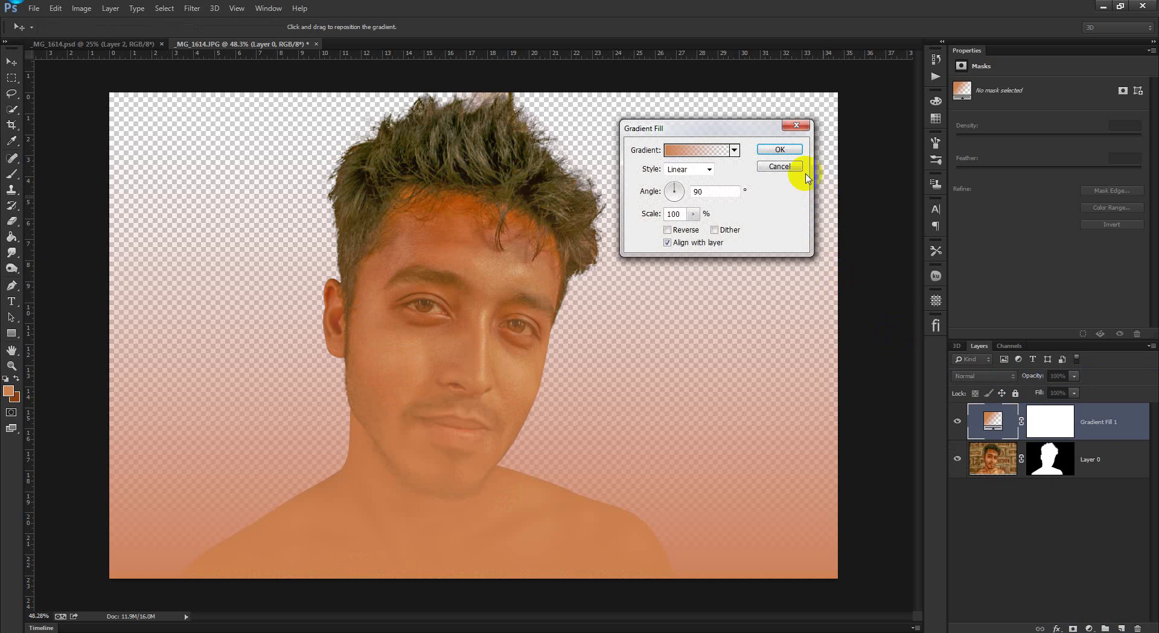
click(735, 150)
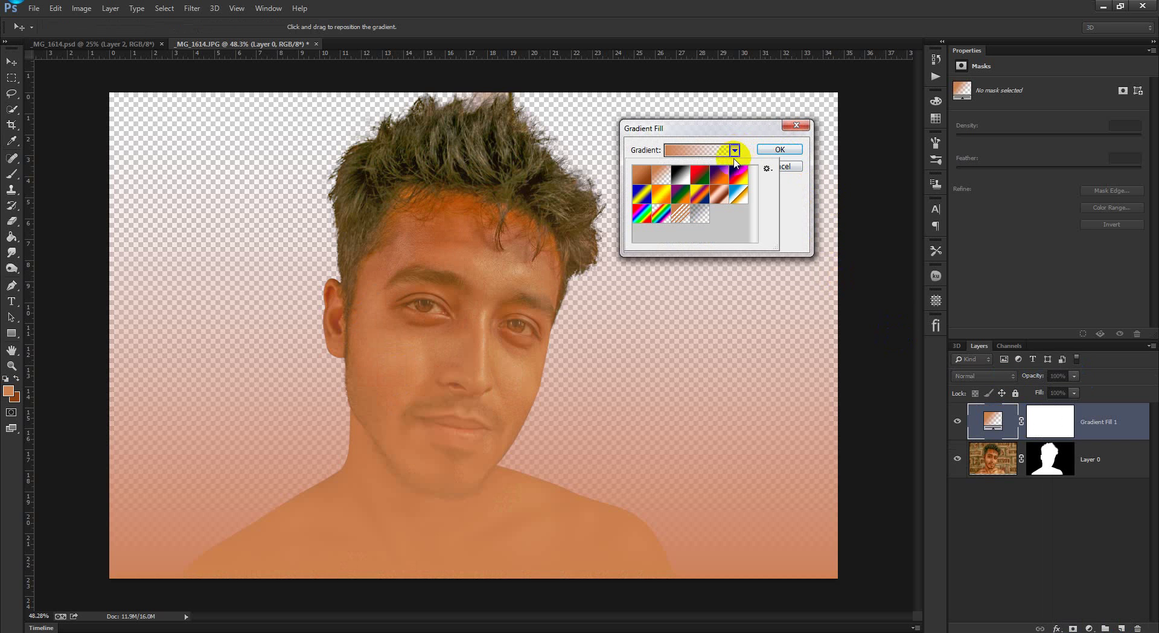
click(644, 177)
click(675, 134)
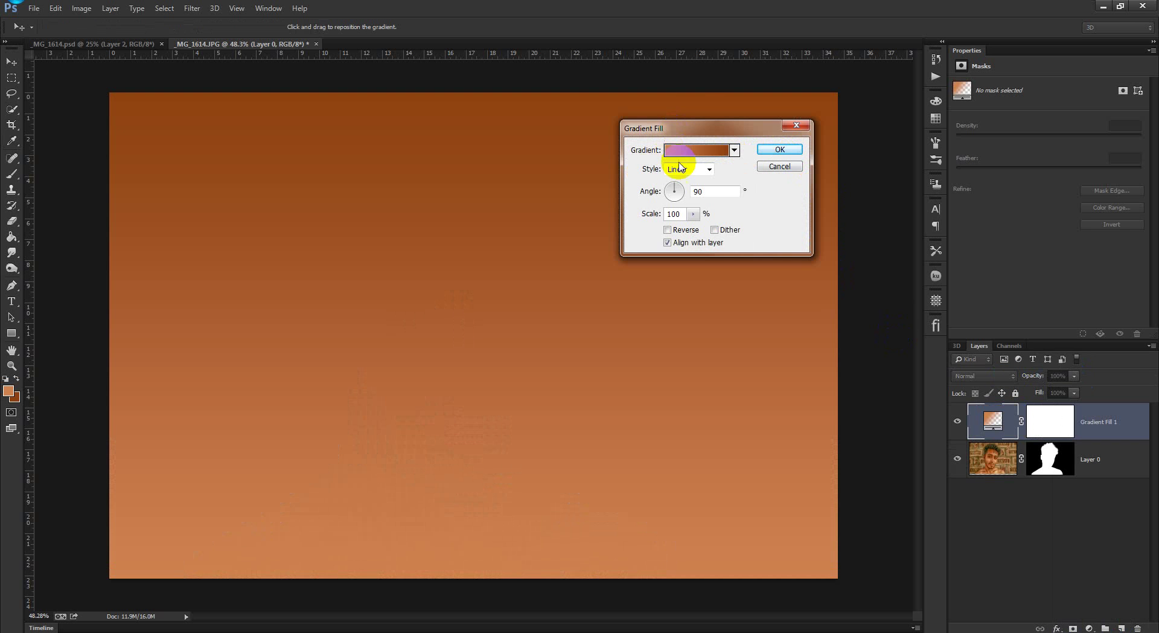
Step: Set the gradient fill's style to Radial and its scale to 159%
click(679, 169)
click(681, 191)
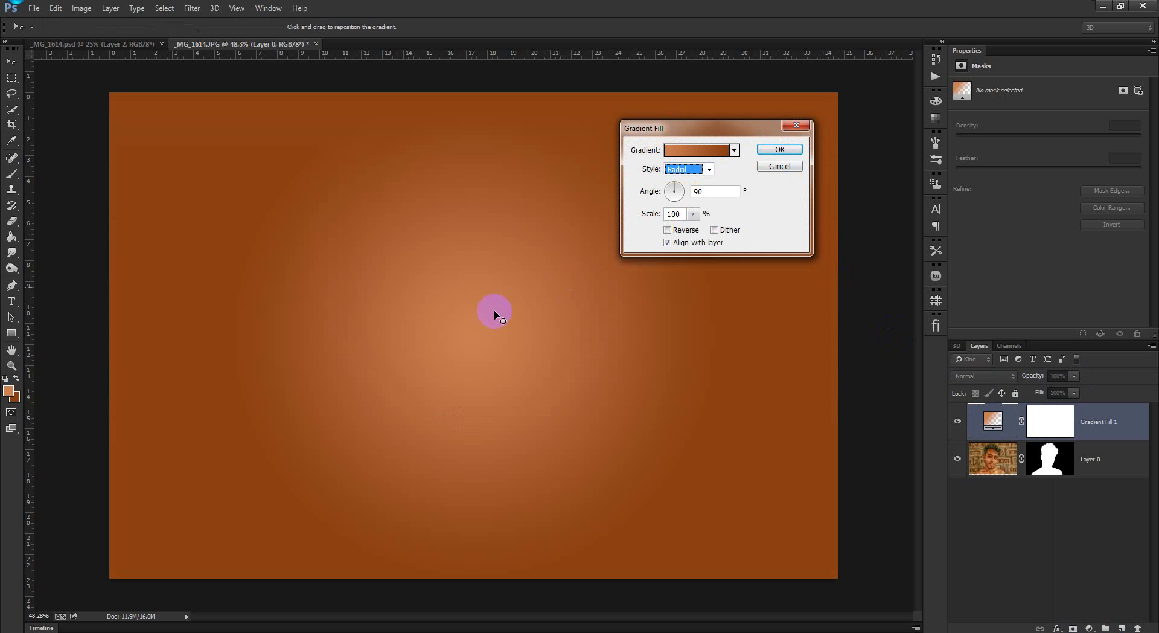
click(693, 214)
drag(698, 228, 699, 227)
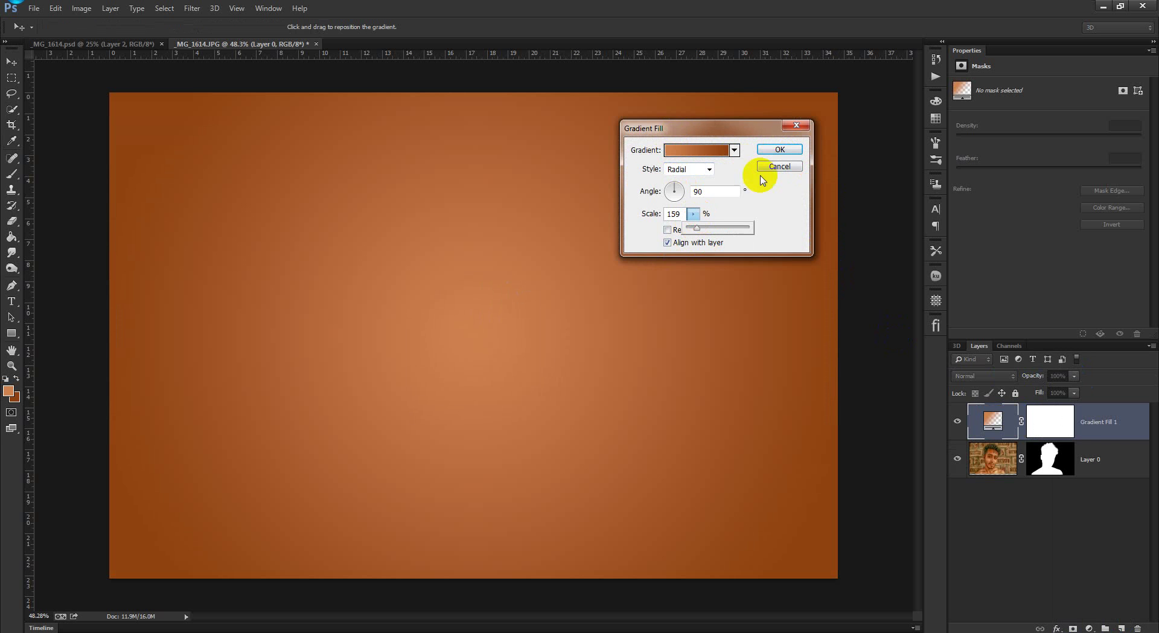
Step: Accept the gradient fill and move its layer beneath the masked portrait layer
click(778, 151)
drag(1115, 431, 1053, 513)
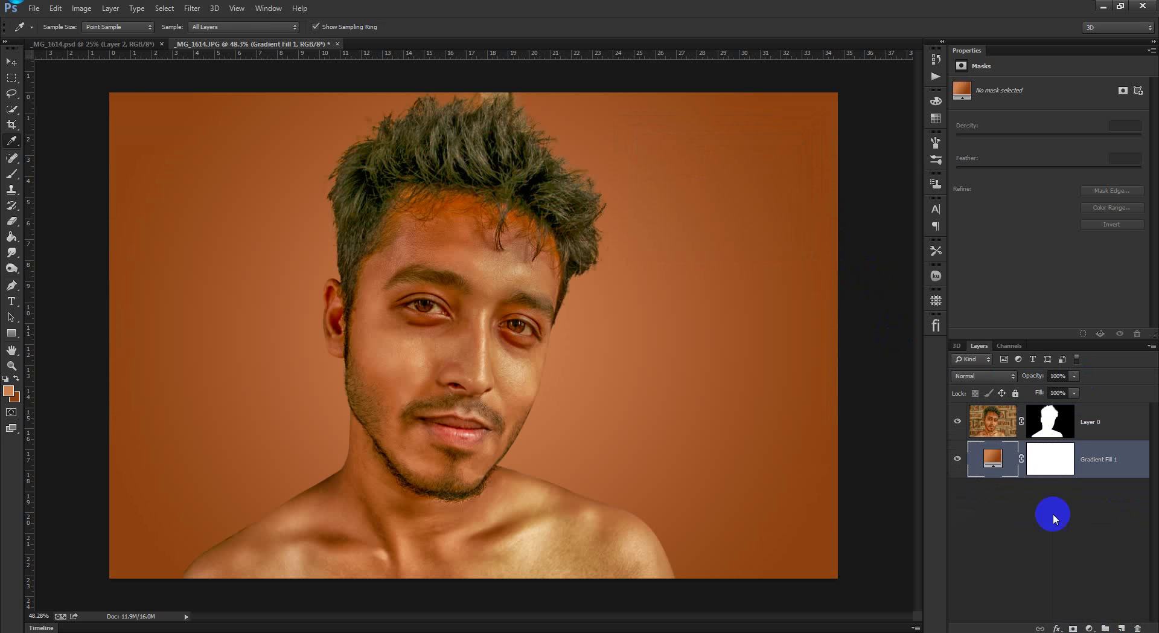
key(i)
Step: Shift the masked portrait, Layer 0, slightly to the right over the gradient background
click(7, 62)
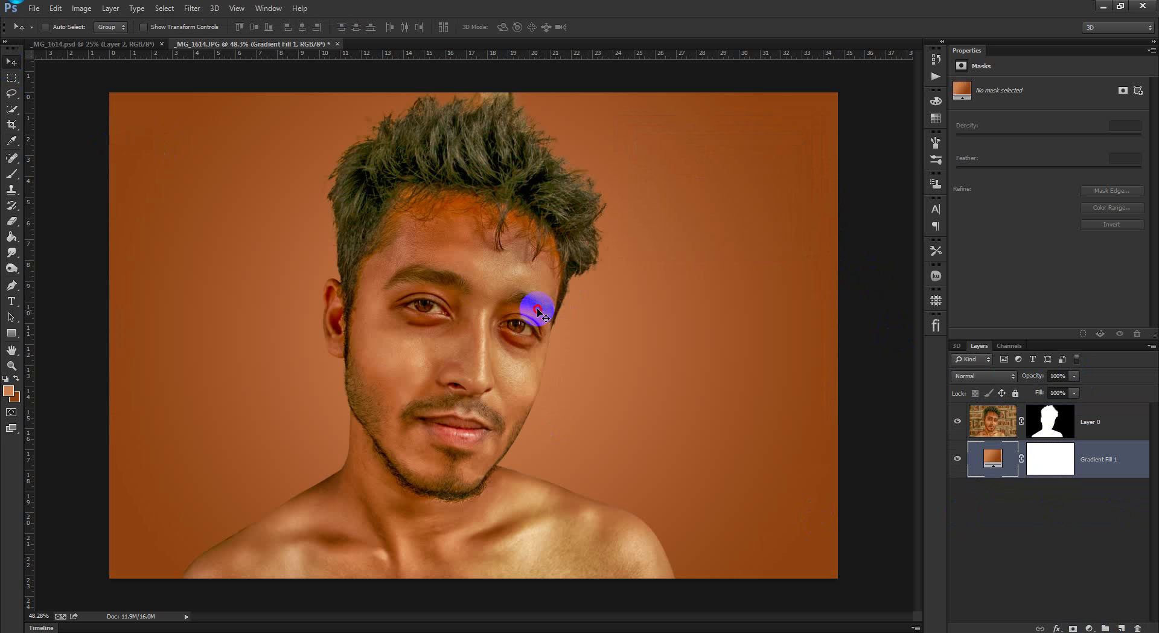
drag(506, 309, 507, 311)
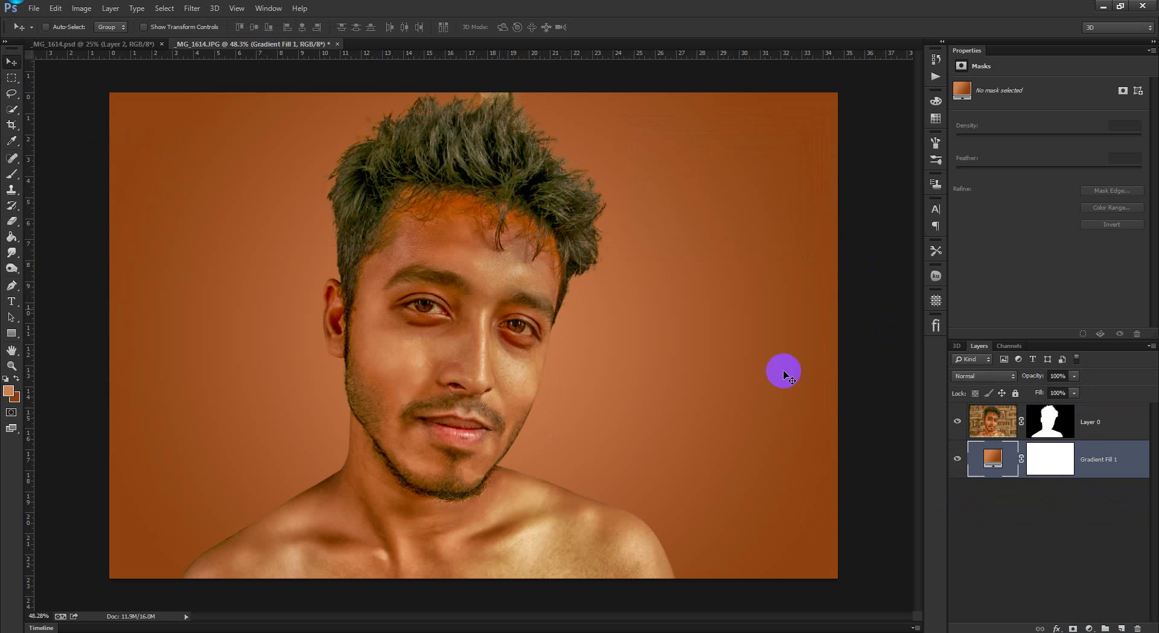
click(1086, 422)
drag(572, 351, 585, 349)
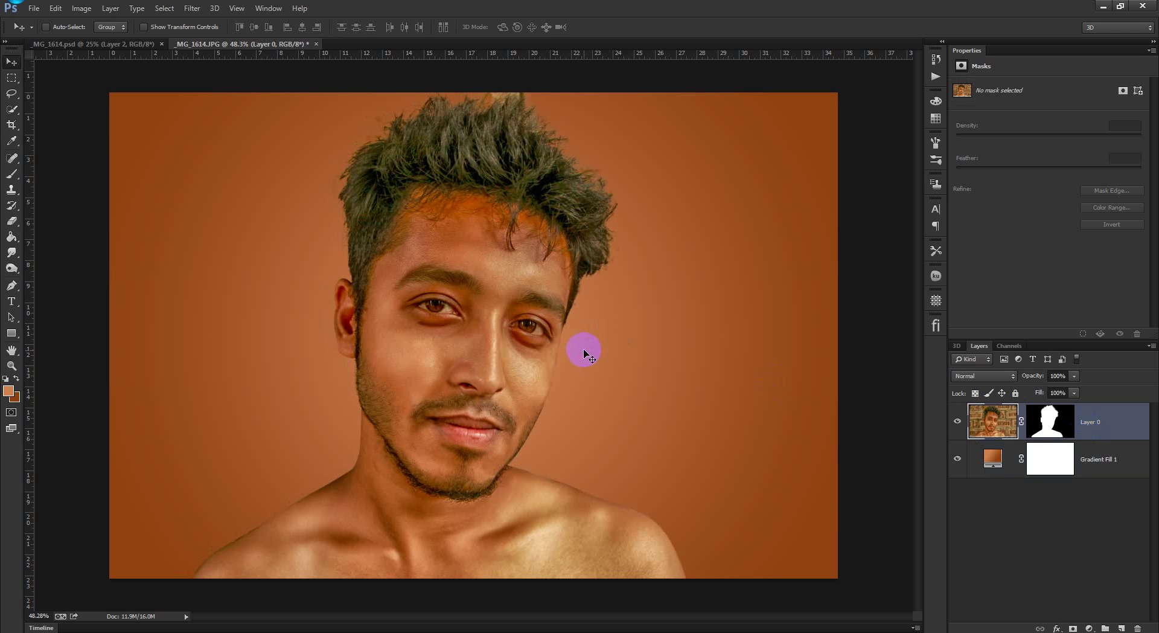
Step: Target Layer 0's mask and set up the 27 px spatter brush preset at 54 px with black as the painting colour
scroll(388, 220, up, 5)
scroll(423, 314, up, 1)
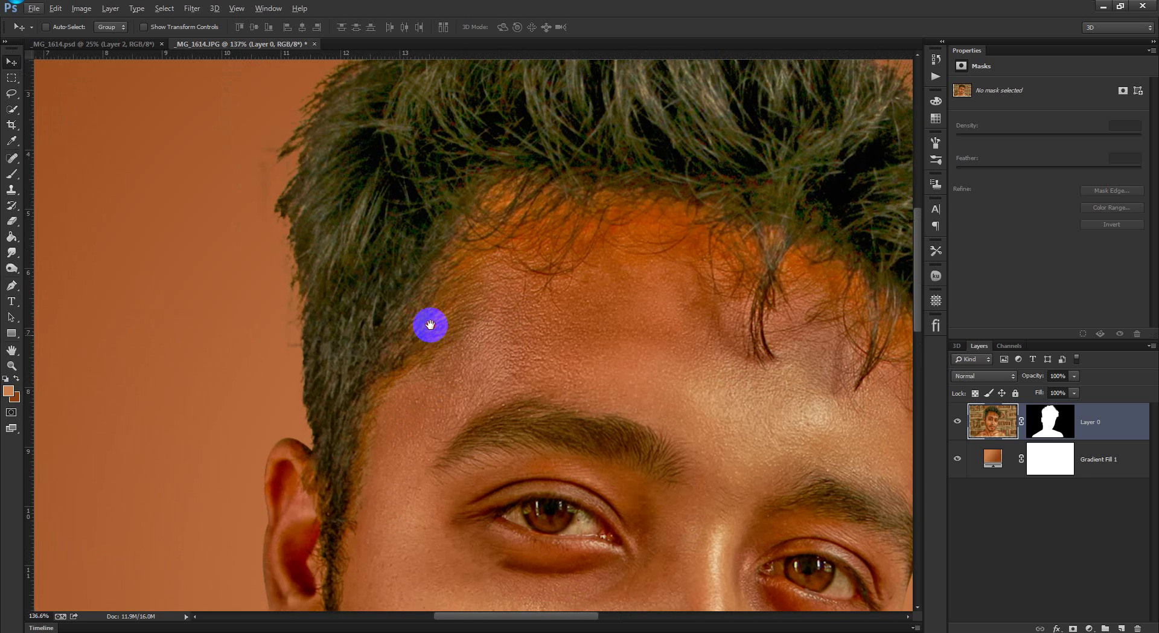
scroll(352, 303, up, 1)
click(1058, 425)
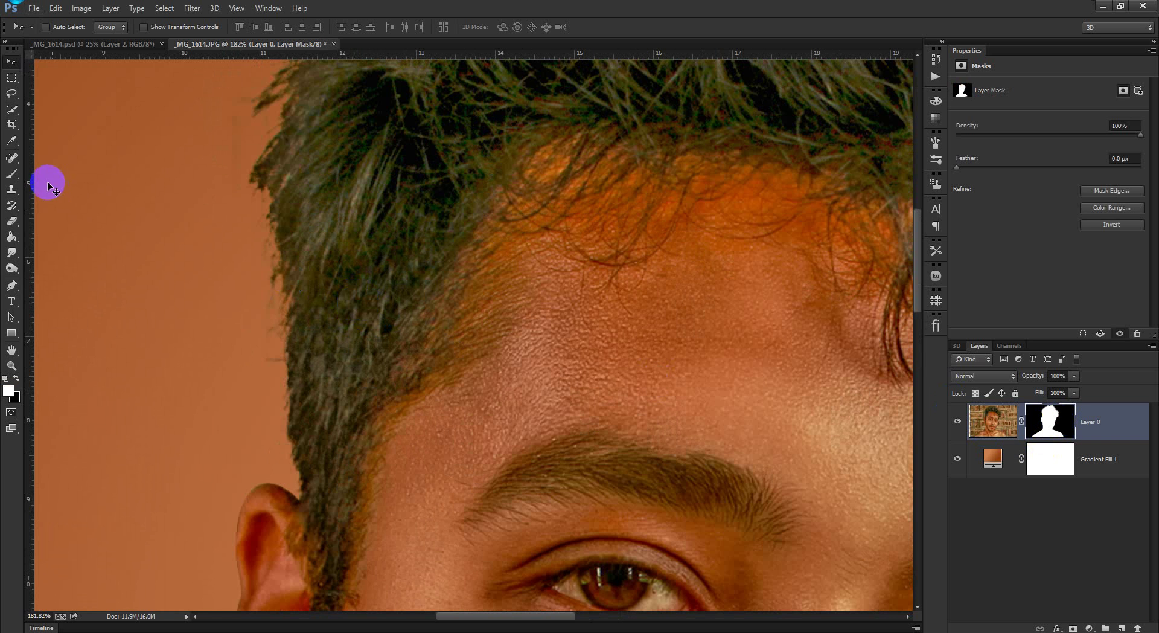
click(12, 174)
right_click(277, 225)
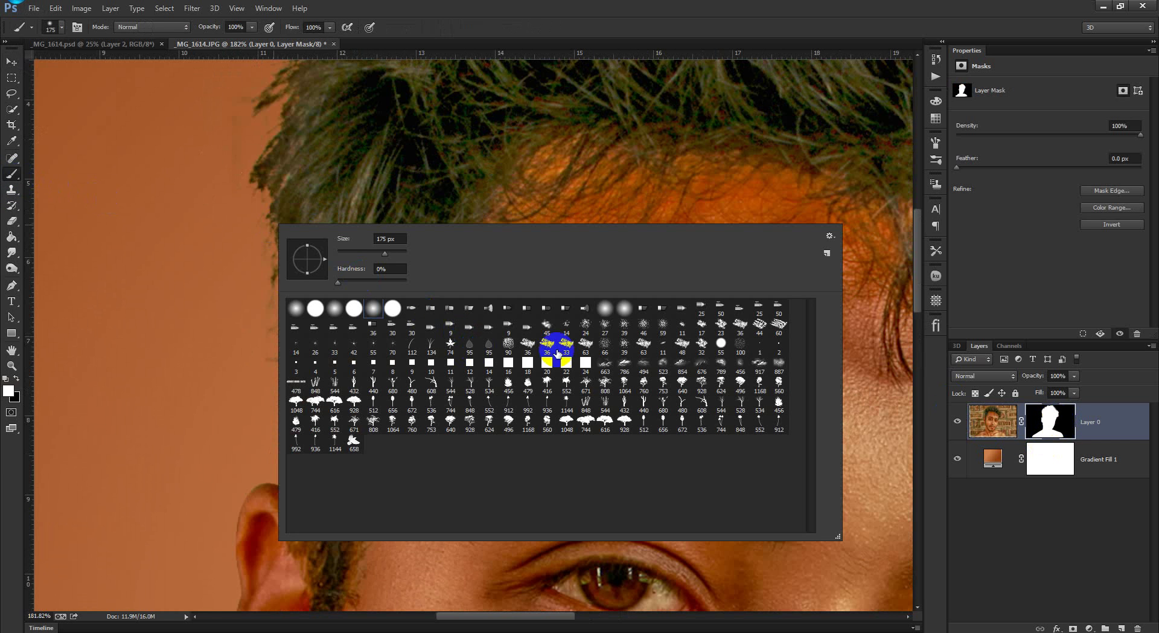
click(604, 326)
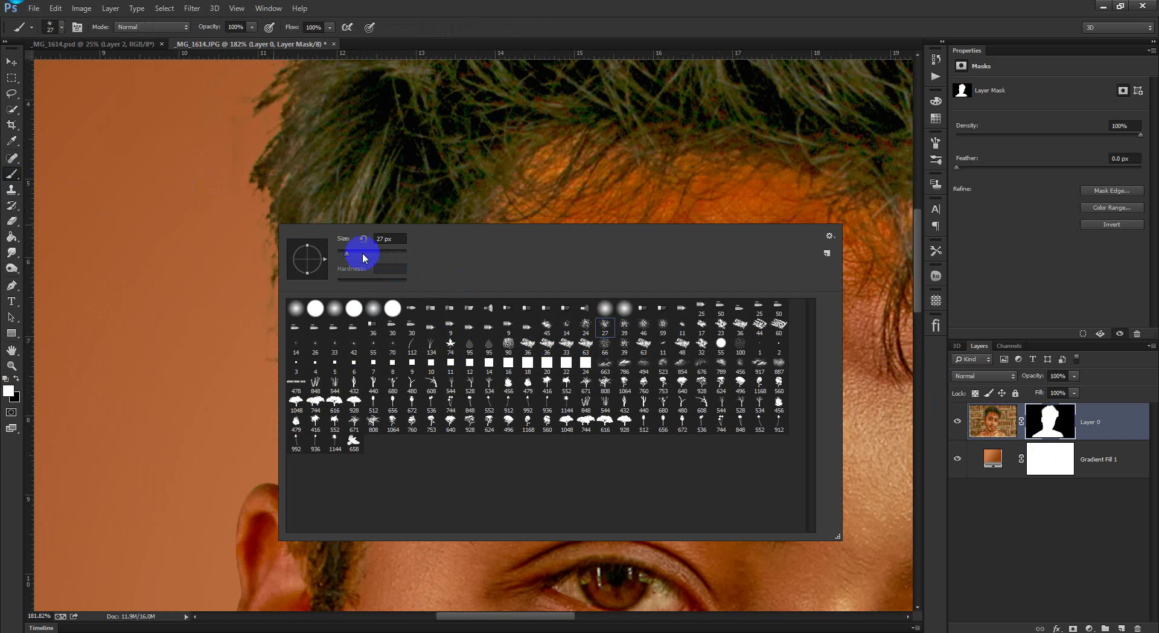
drag(364, 253, 355, 253)
click(17, 382)
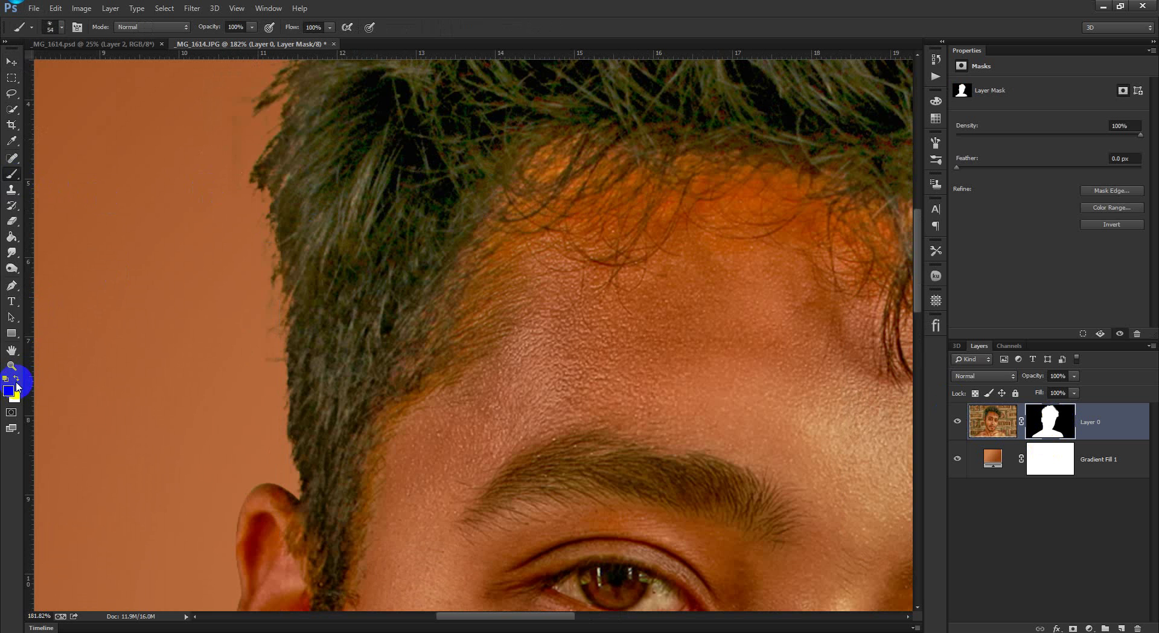
key(d)
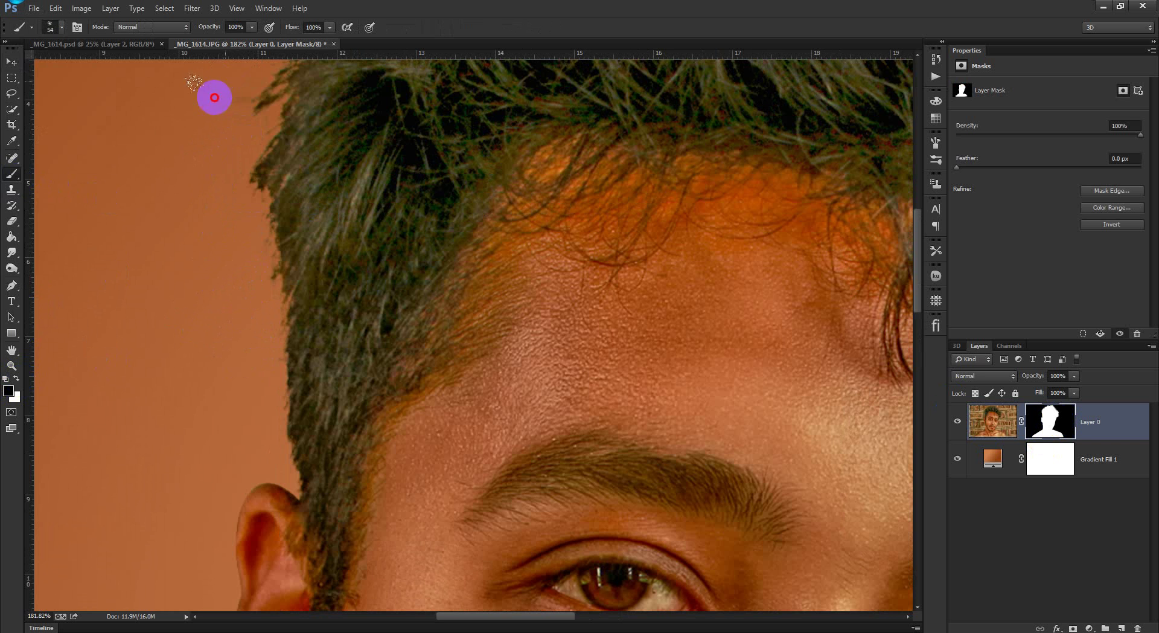
Step: Paint black on the mask to remove background remnants around the left side and top of the hair
drag(269, 139, 225, 445)
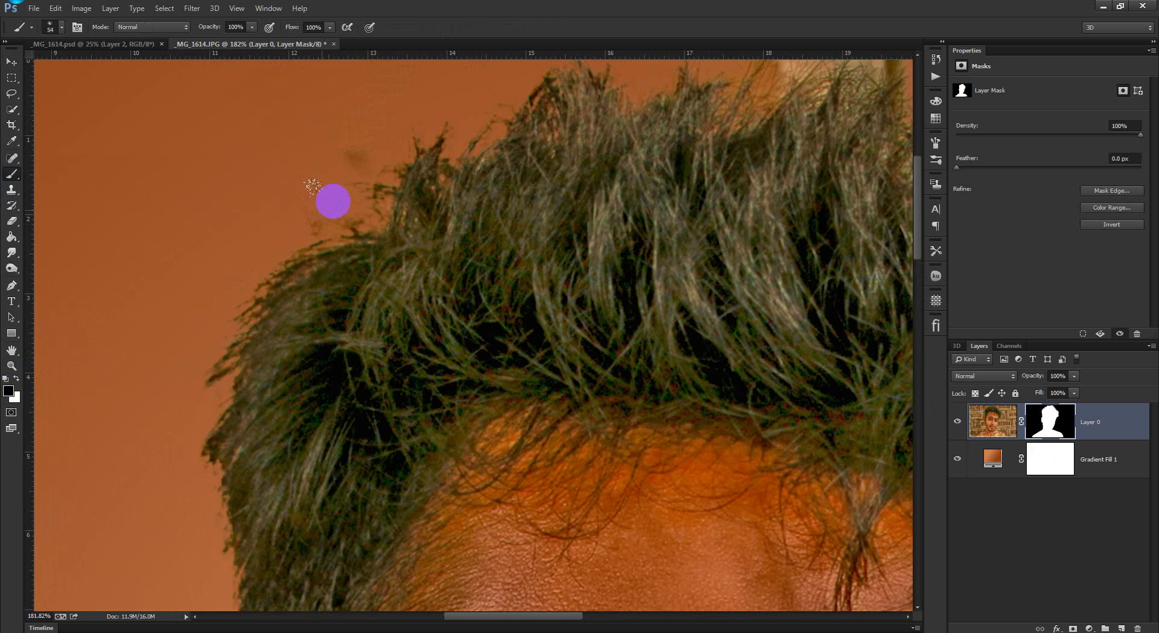
drag(565, 223, 308, 388)
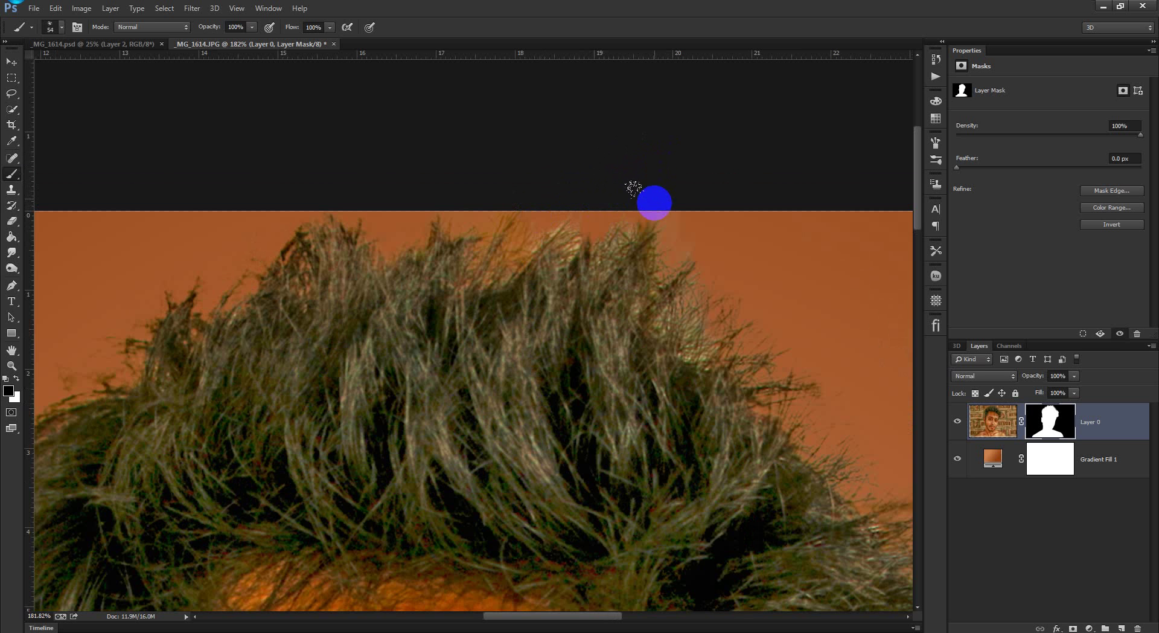
drag(748, 305, 475, 115)
drag(733, 373, 520, 163)
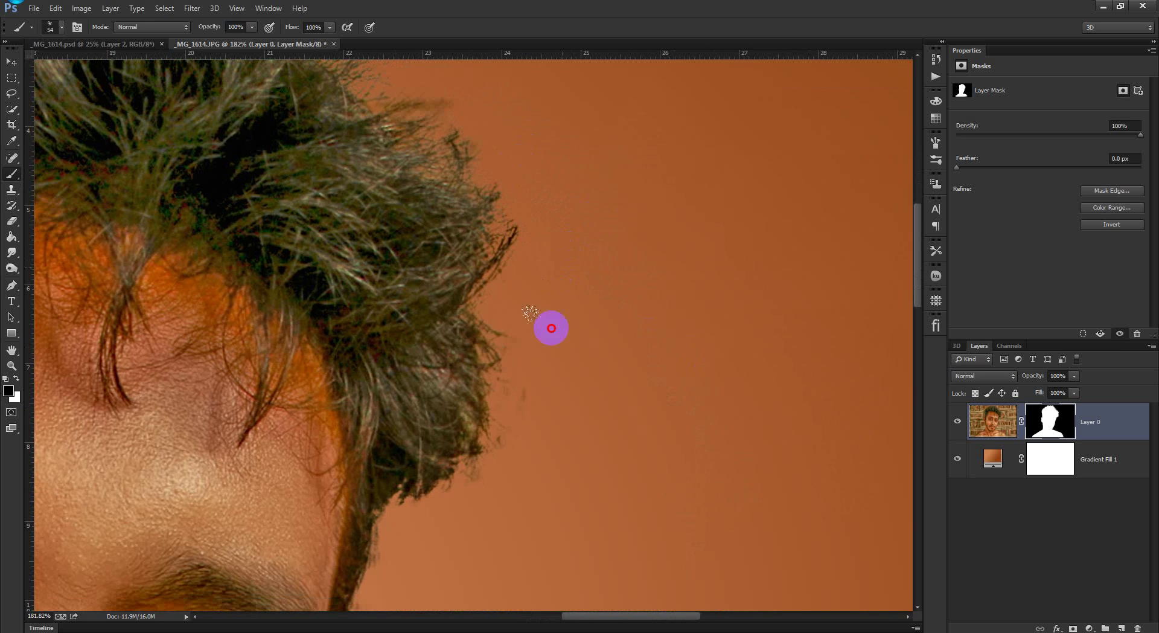
Step: Paint out the leftover background specks on the mask along the right side of the hair
mouse_move(551, 328)
mouse_down()
mouse_move(551, 380)
mouse_move(505, 452)
mouse_move(504, 512)
mouse_move(459, 481)
mouse_move(433, 548)
mouse_move(424, 494)
mouse_move(456, 505)
mouse_up()
mouse_move(458, 119)
mouse_down()
mouse_move(570, 75)
mouse_move(480, 95)
mouse_move(467, 121)
mouse_move(567, 108)
mouse_move(475, 143)
mouse_move(507, 167)
mouse_move(520, 215)
mouse_move(555, 177)
mouse_move(562, 256)
mouse_up()
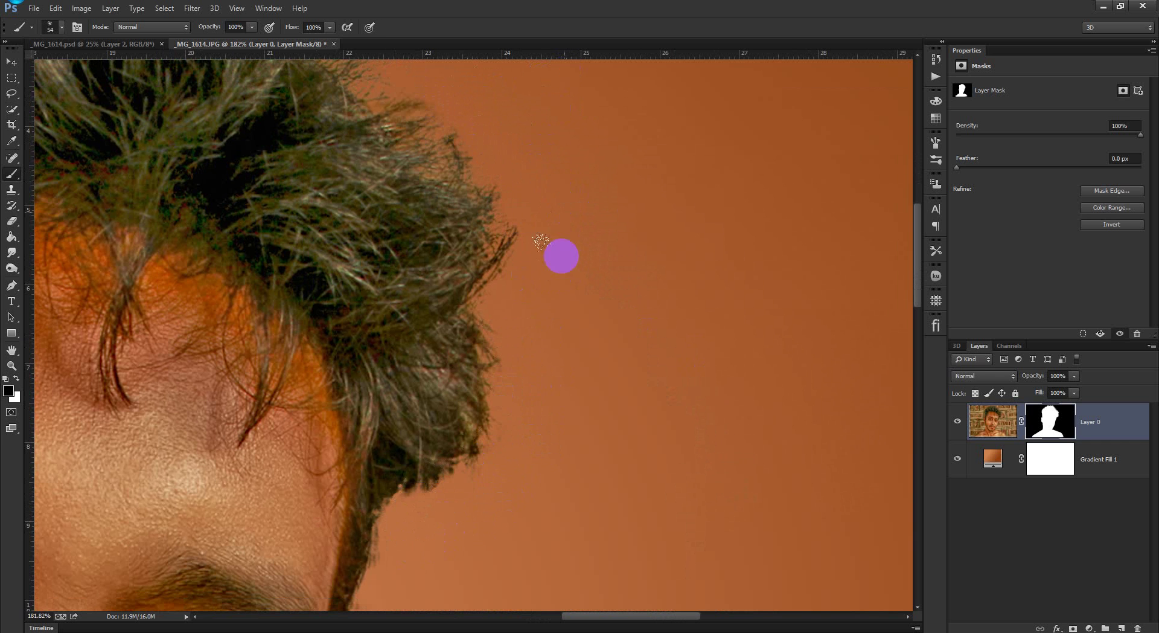
drag(570, 356, 607, 271)
mouse_move(541, 289)
mouse_down()
mouse_move(559, 217)
mouse_move(531, 238)
mouse_move(533, 310)
mouse_up()
Step: Rotate the brush tip and clean the mask edge along the hairline beside the eye at the right temple
right_click(590, 338)
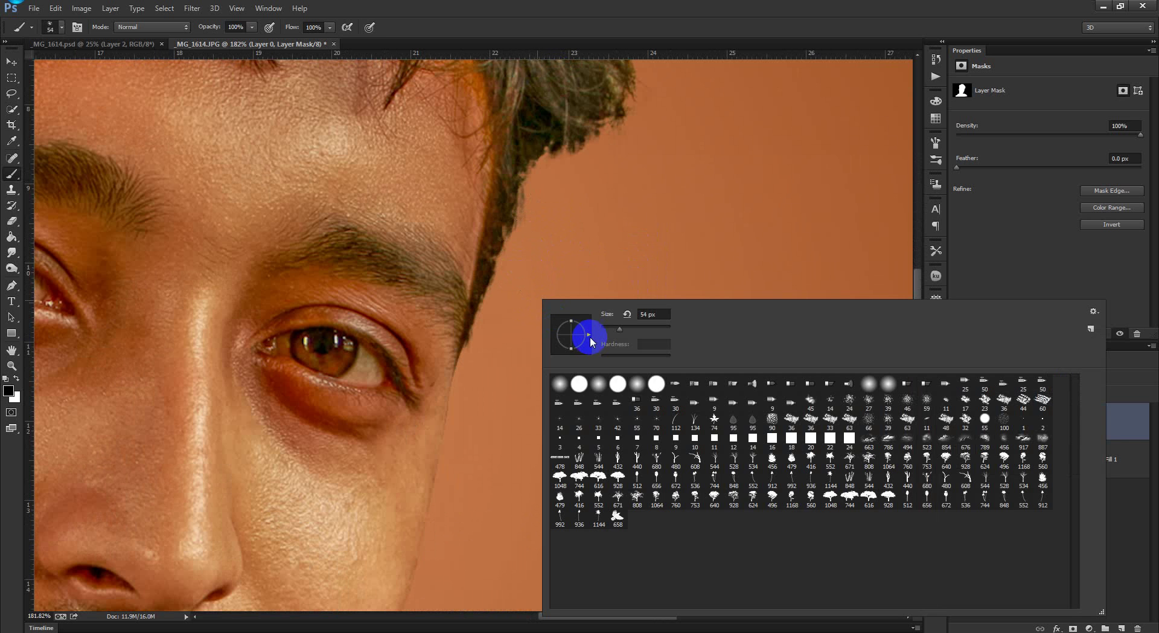
drag(588, 337, 588, 323)
mouse_move(519, 247)
mouse_down()
mouse_move(535, 290)
mouse_move(520, 270)
mouse_move(515, 306)
mouse_up()
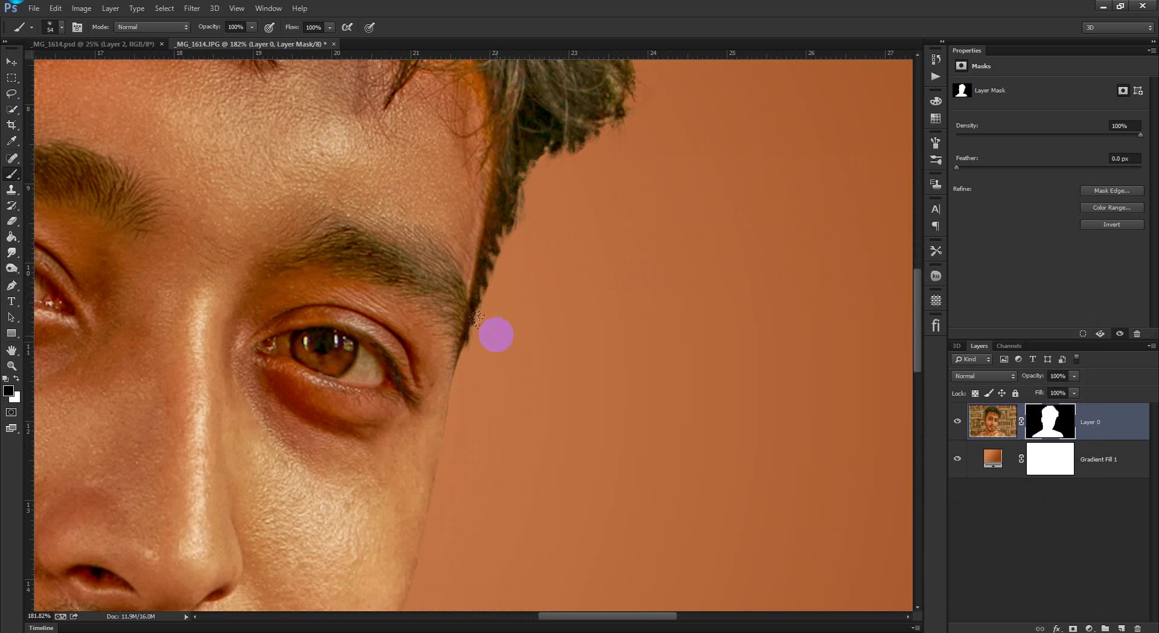
alt+scroll(499, 361, down, 5)
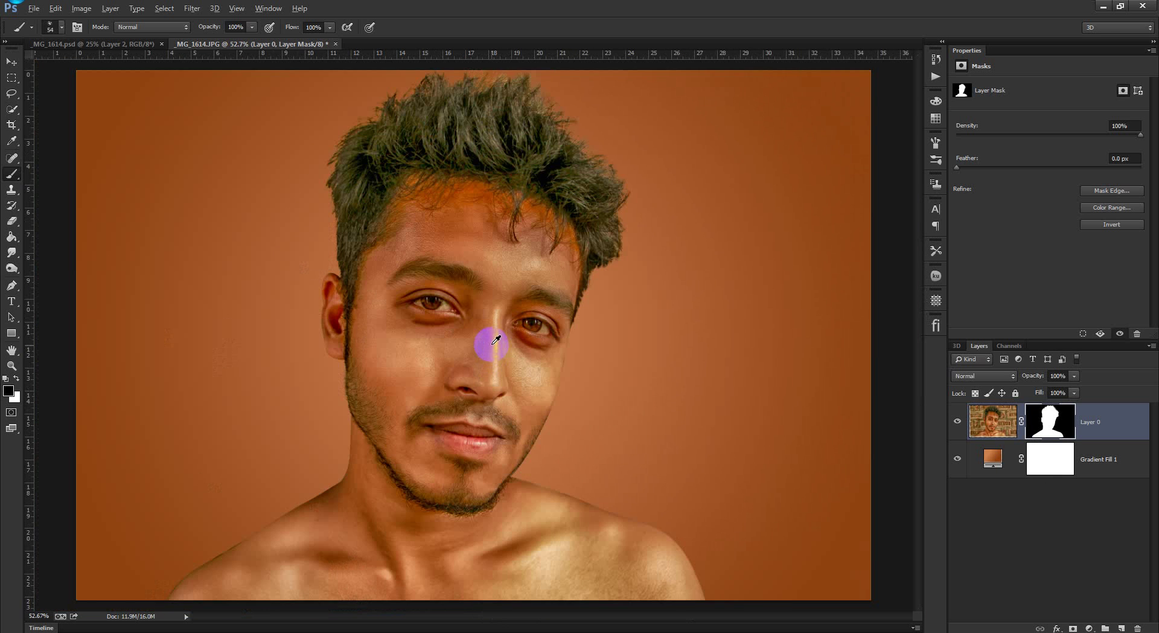
Step: Clean the mask edge beneath the ear and along the bearded jaw, reducing the brush to 40 px and 30 px
alt+scroll(284, 393, up, 5)
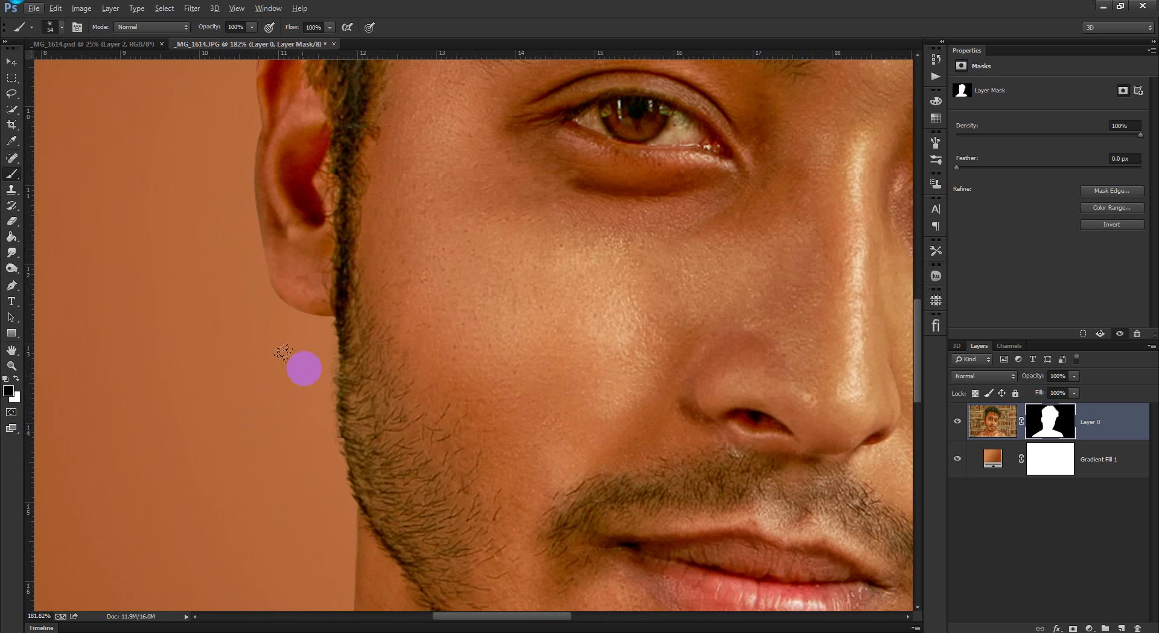
drag(306, 357, 311, 392)
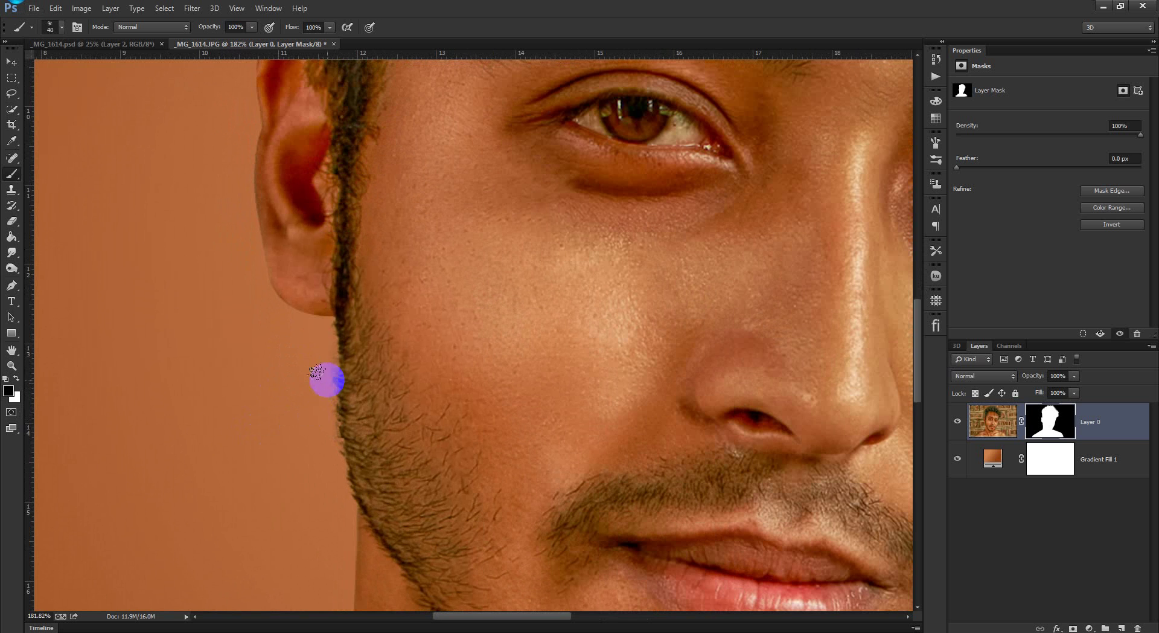
drag(314, 352, 320, 390)
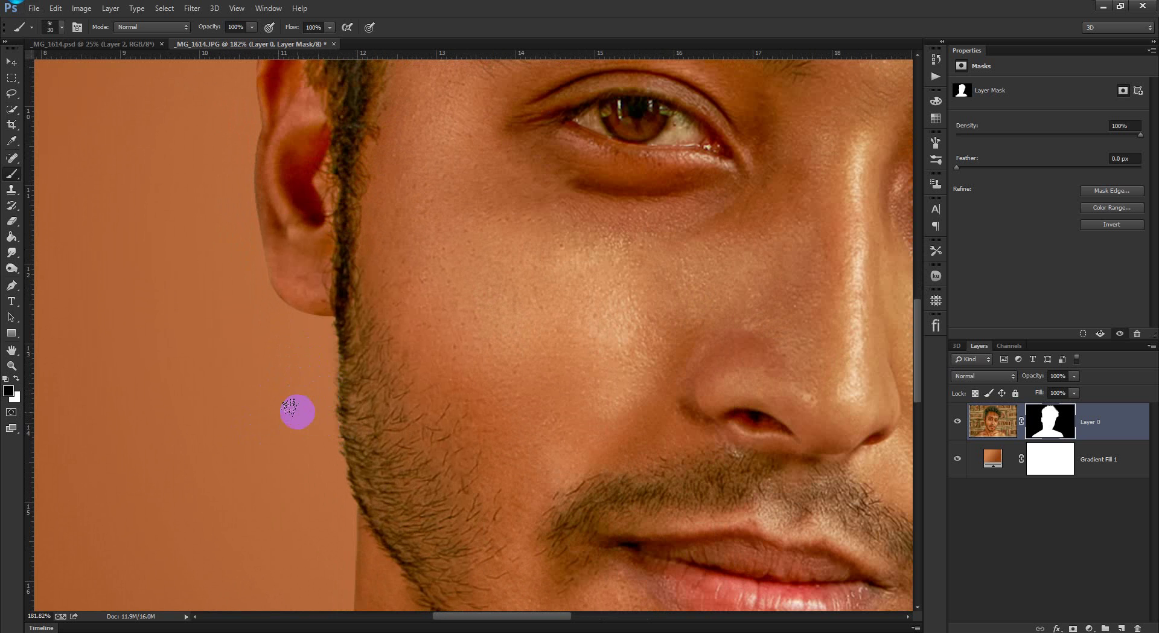
scroll(291, 408, down, 5)
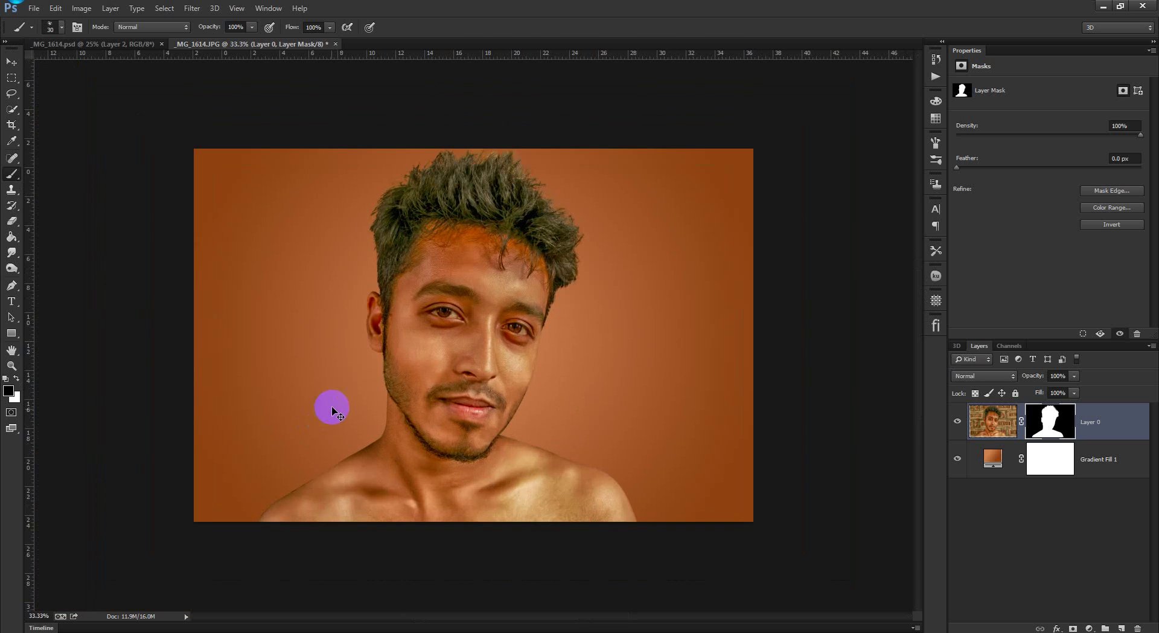
key(ctrl+plus)
click(11, 62)
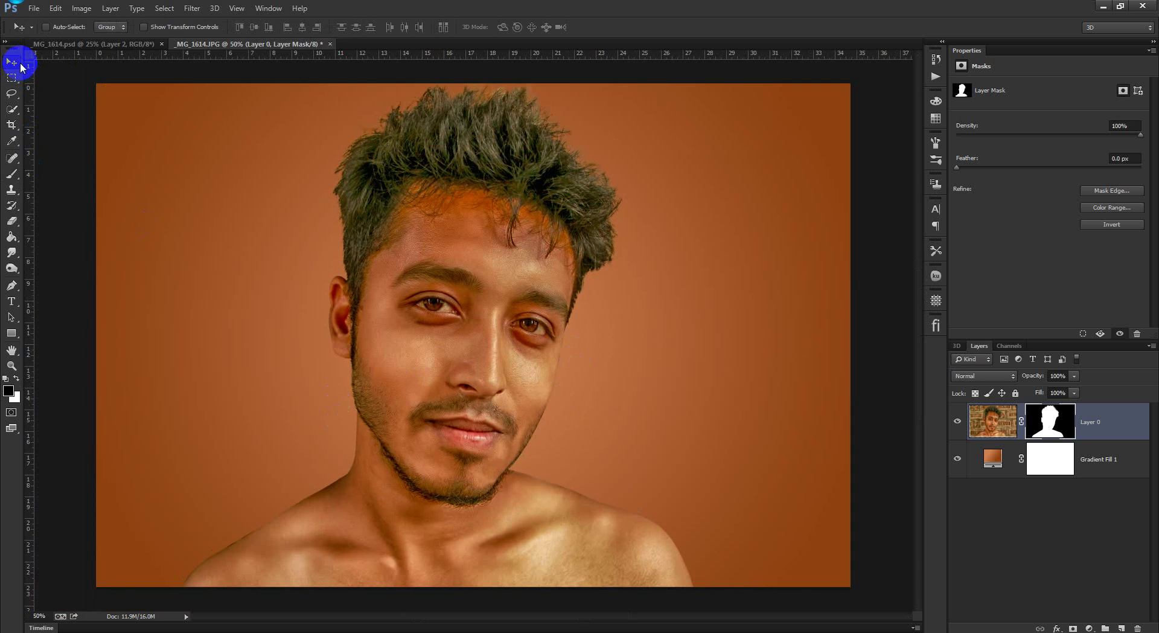
click(1089, 426)
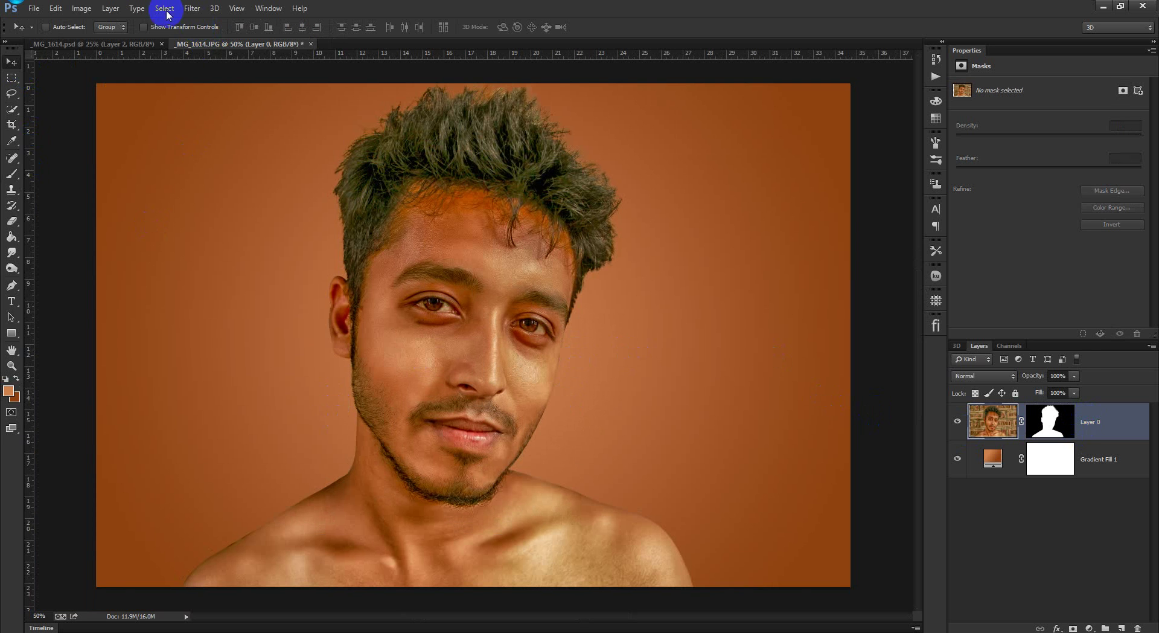
click(83, 9)
mouse_move(114, 39)
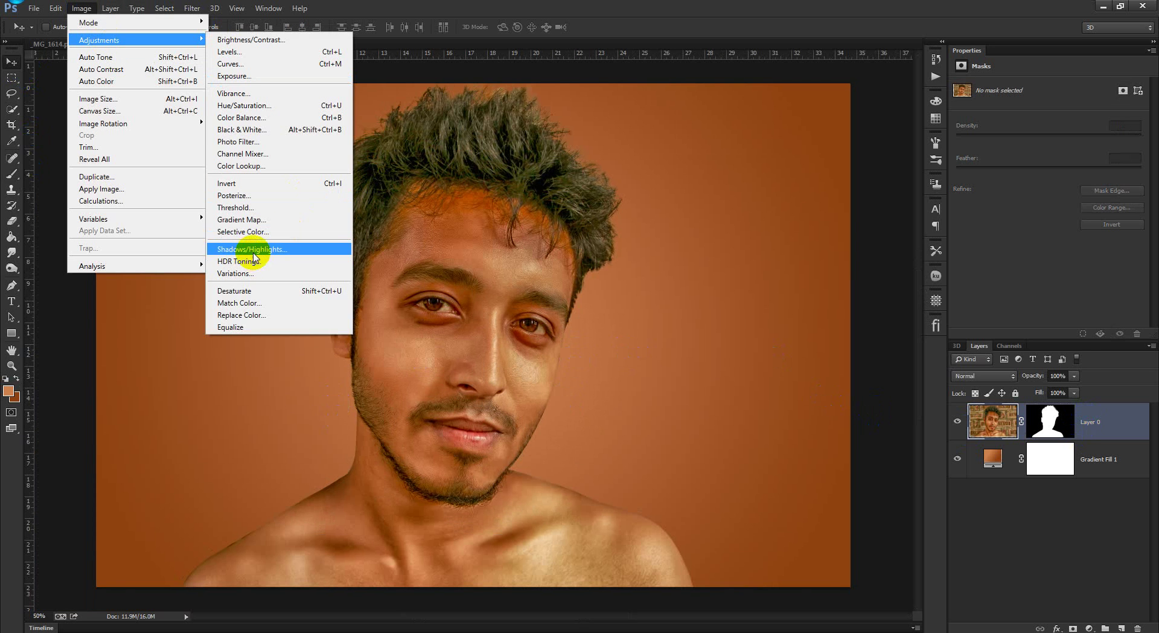
click(242, 231)
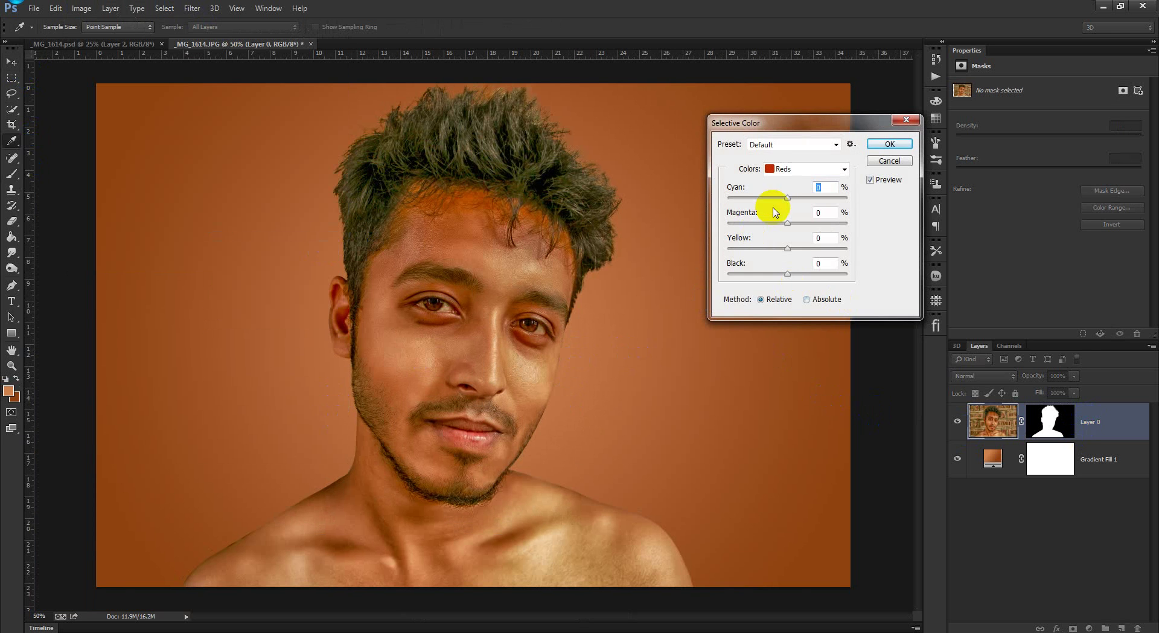
click(785, 170)
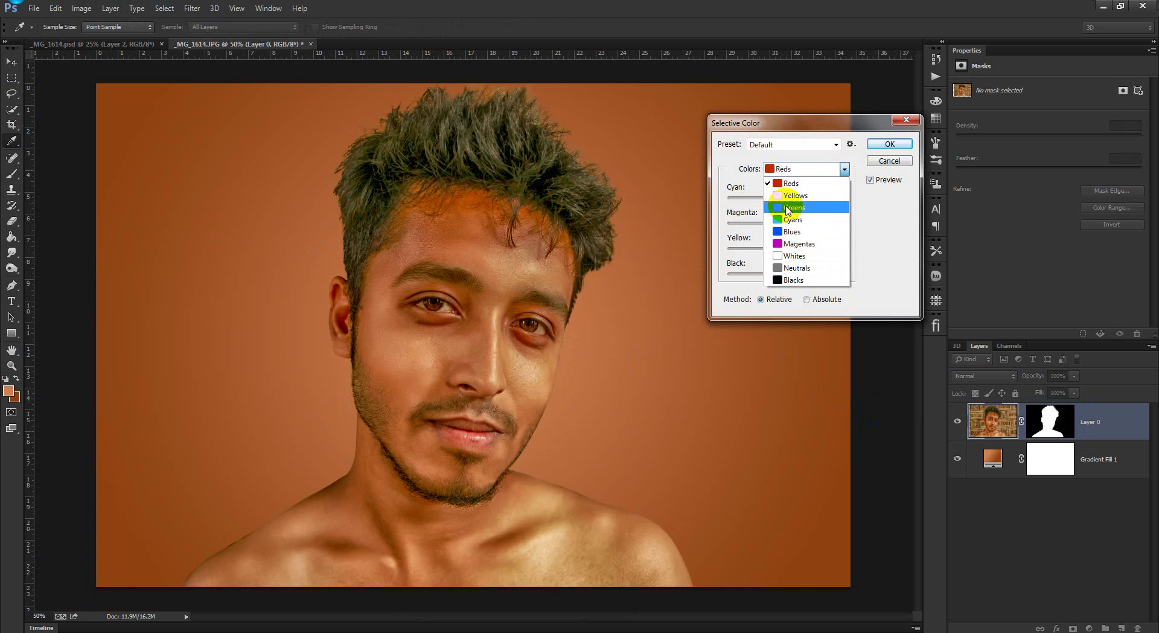
click(791, 208)
mouse_move(788, 275)
mouse_down()
mouse_move(809, 275)
mouse_move(766, 279)
mouse_move(810, 266)
mouse_move(786, 272)
mouse_up()
click(788, 169)
click(791, 271)
click(879, 169)
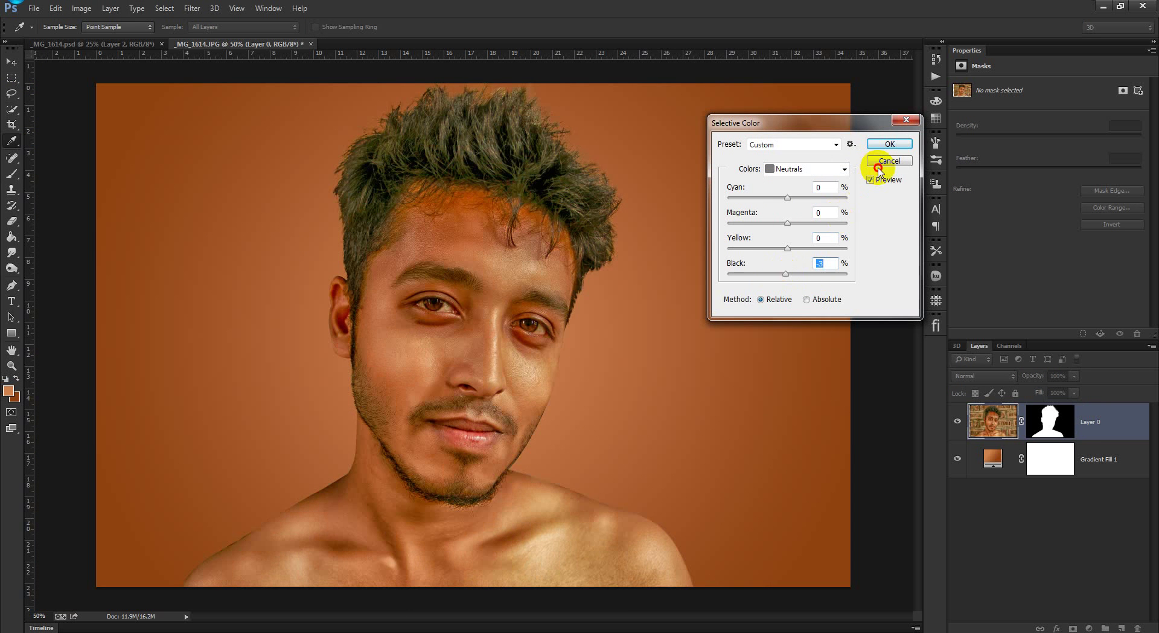
Step: Add a Selective Color adjustment layer above the portrait and set Black to +26% for the Blacks
click(1094, 627)
click(1083, 618)
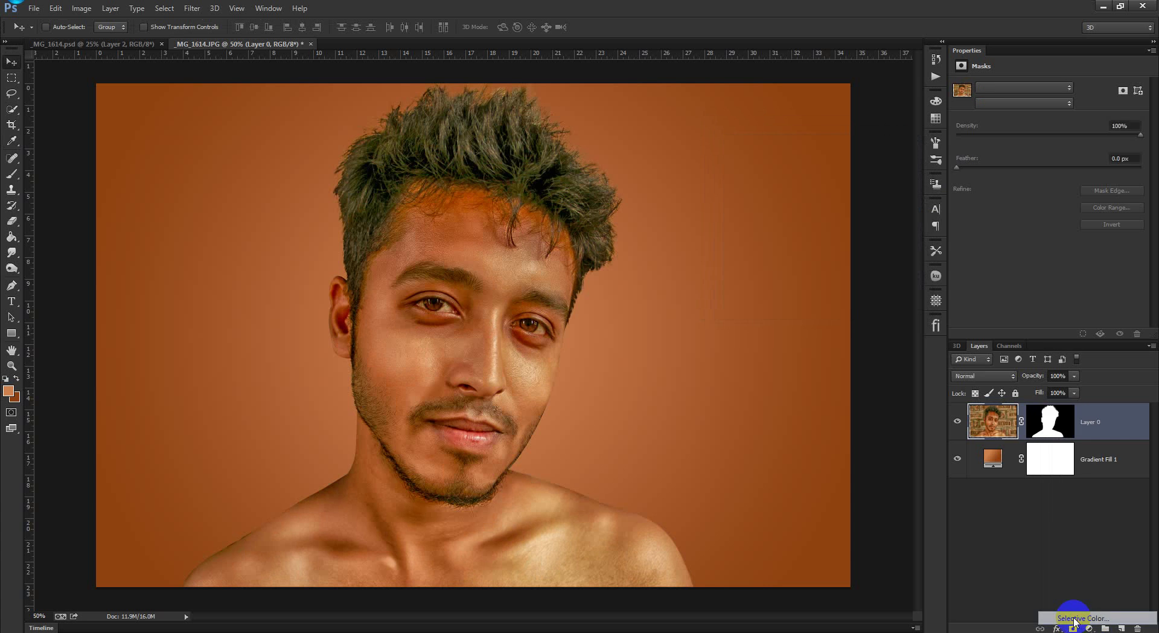
click(1026, 103)
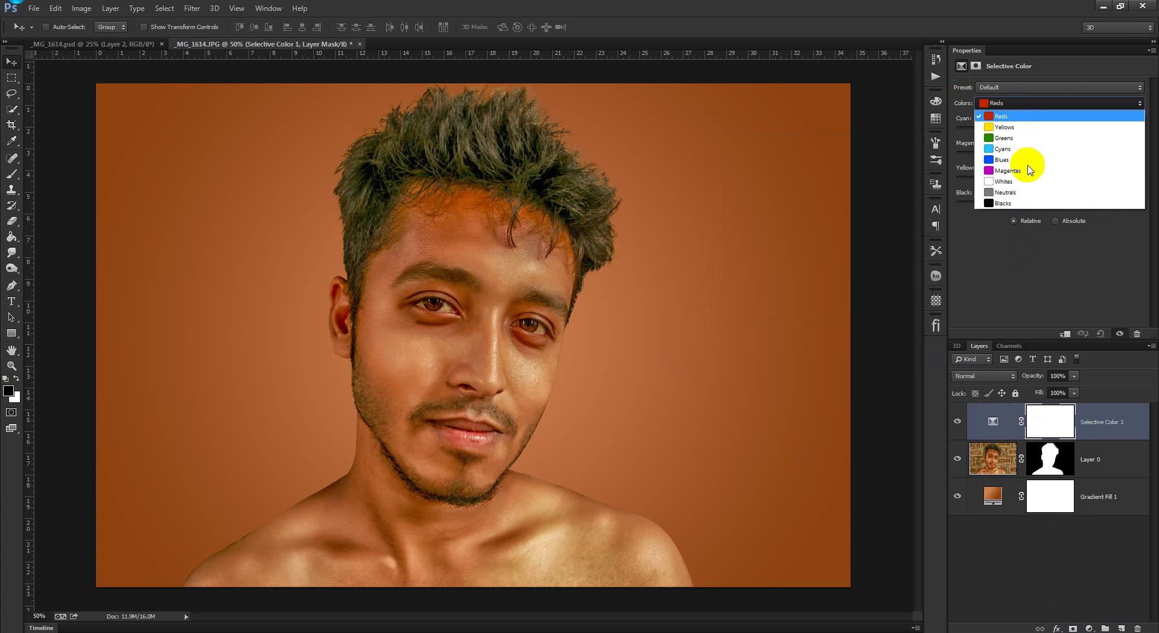
click(1027, 188)
drag(1049, 204, 1064, 206)
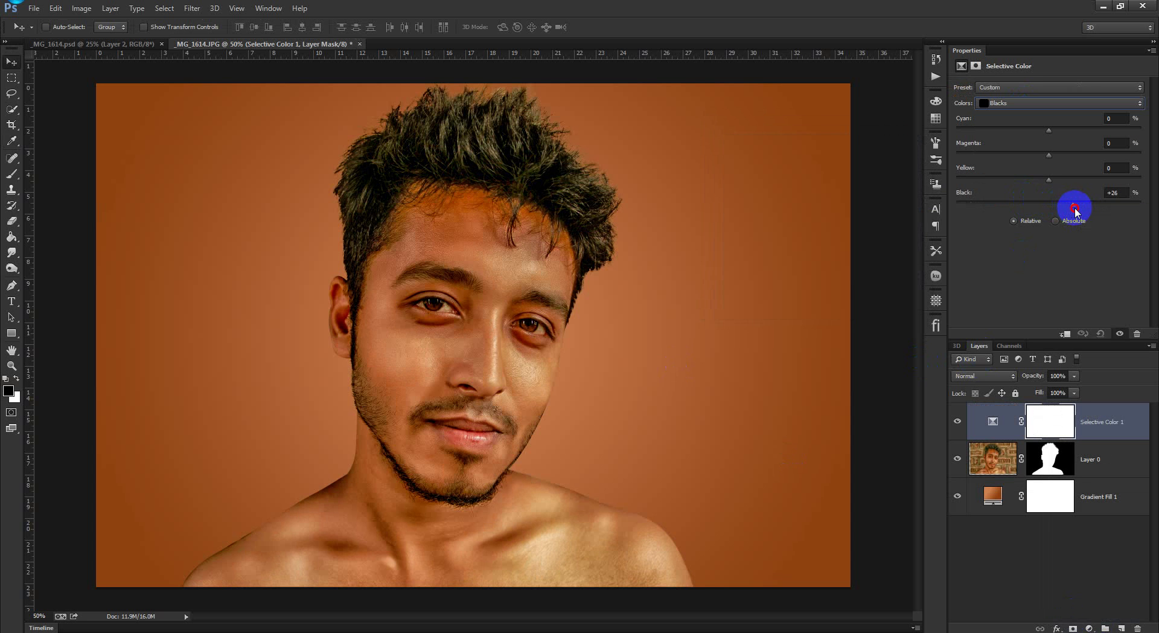
Step: Try Black at +12% for the Neutrals of the Selective Color layer, and set it back to 0%
click(1039, 114)
click(1017, 189)
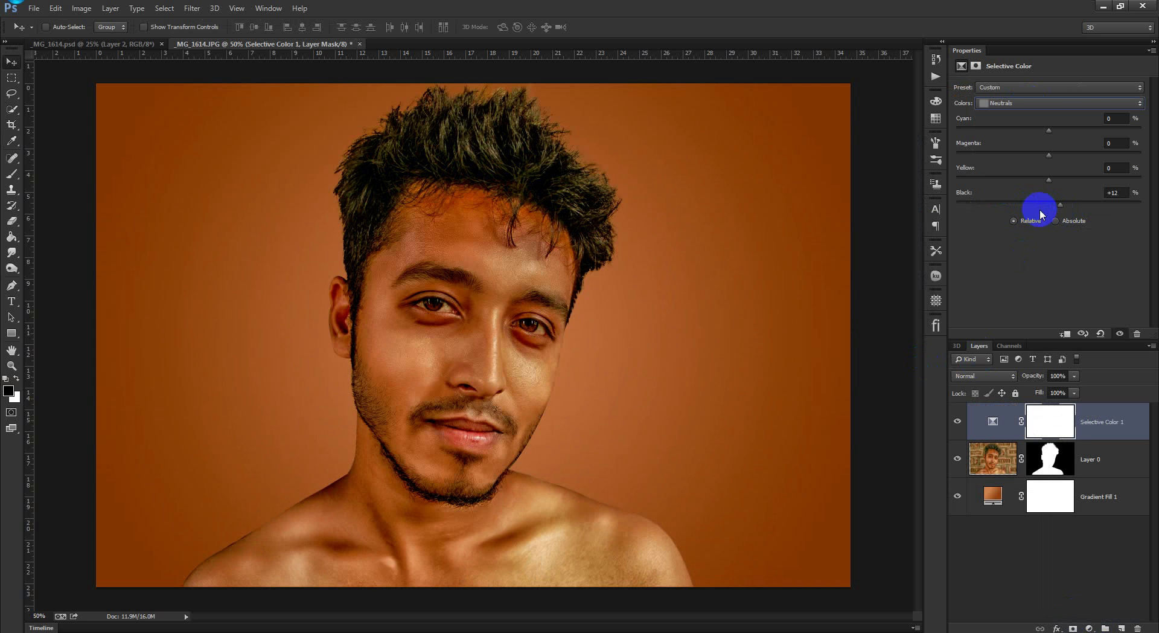
drag(1049, 213, 1057, 209)
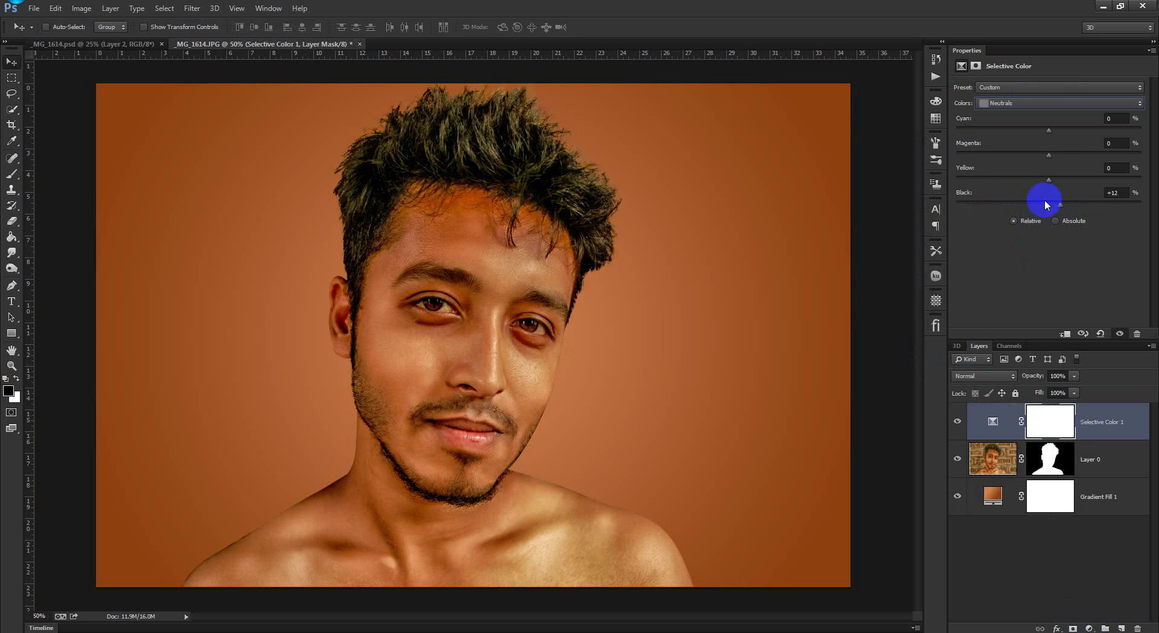
click(1029, 104)
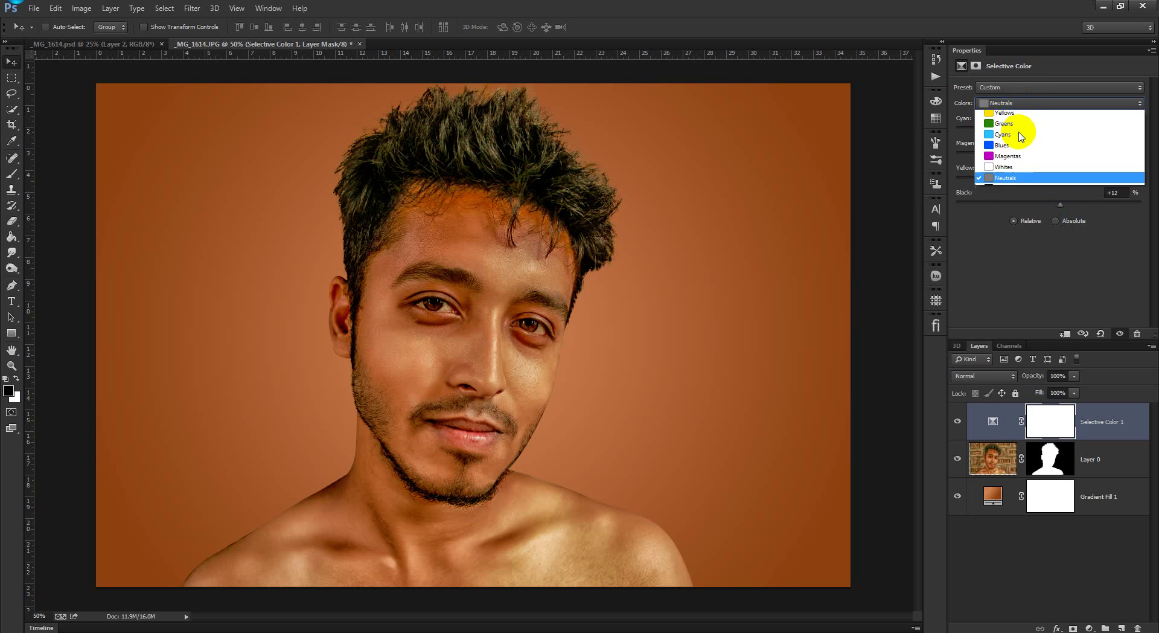
click(1059, 216)
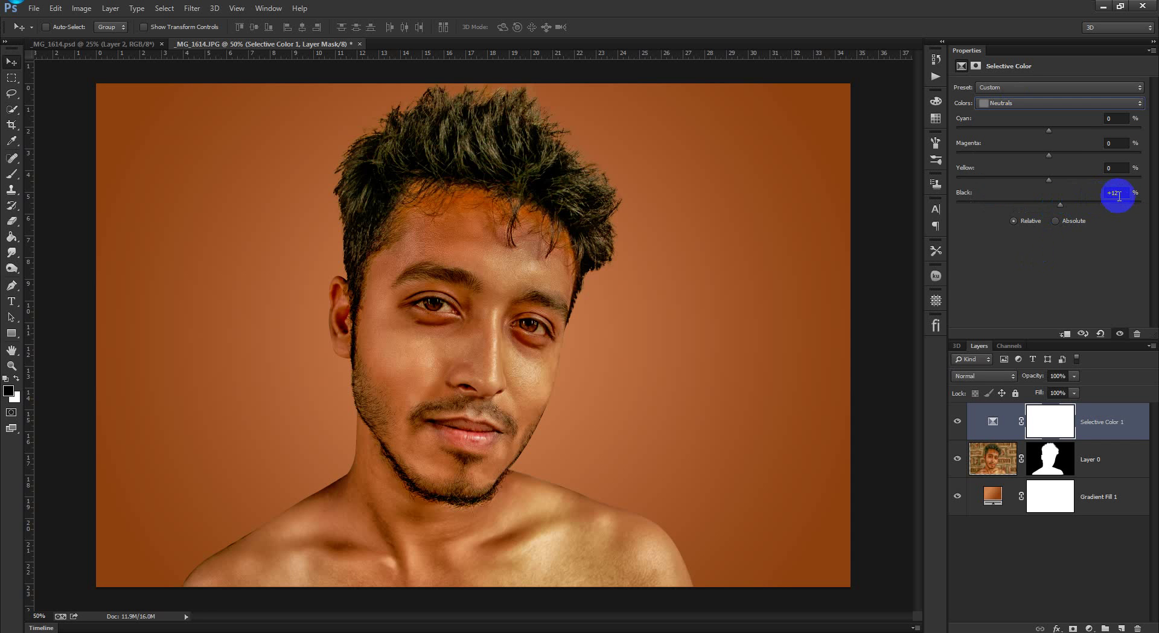
text(0)
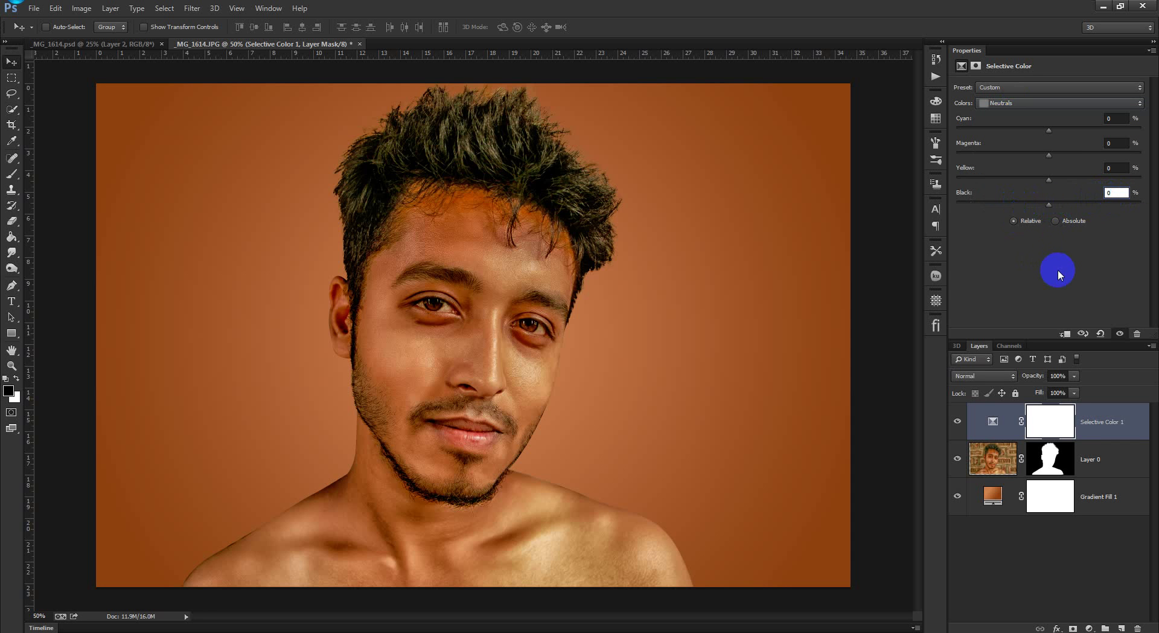
Step: Reduce the Black amount for the Blacks of the Selective Color layer, and bring up the Whites range
key(Return)
click(1028, 104)
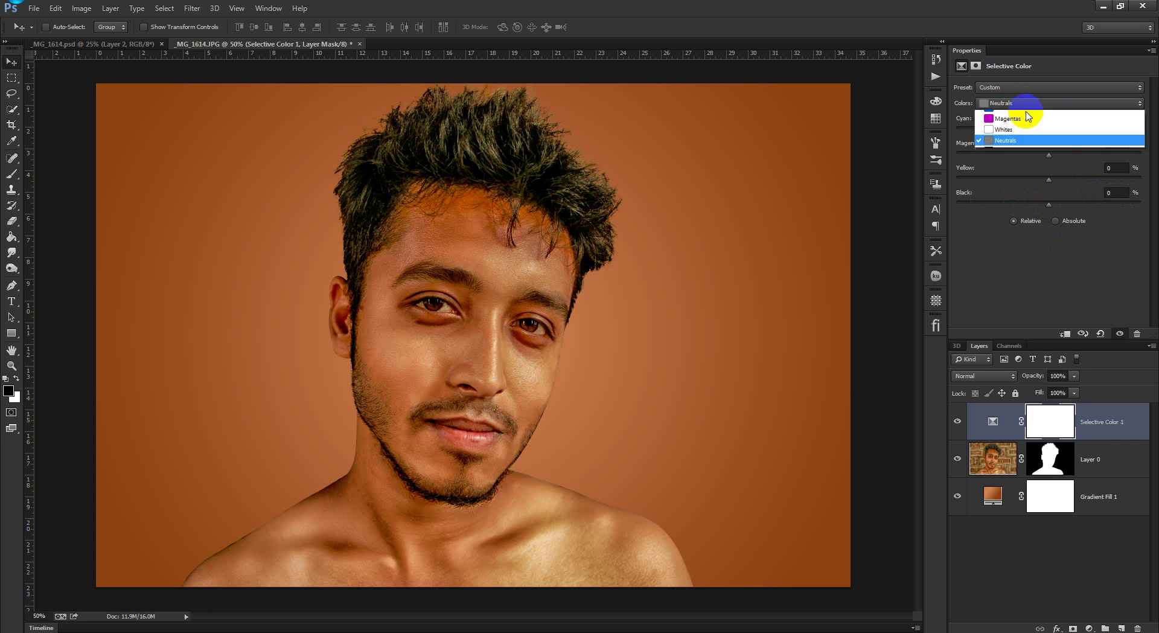
click(1028, 209)
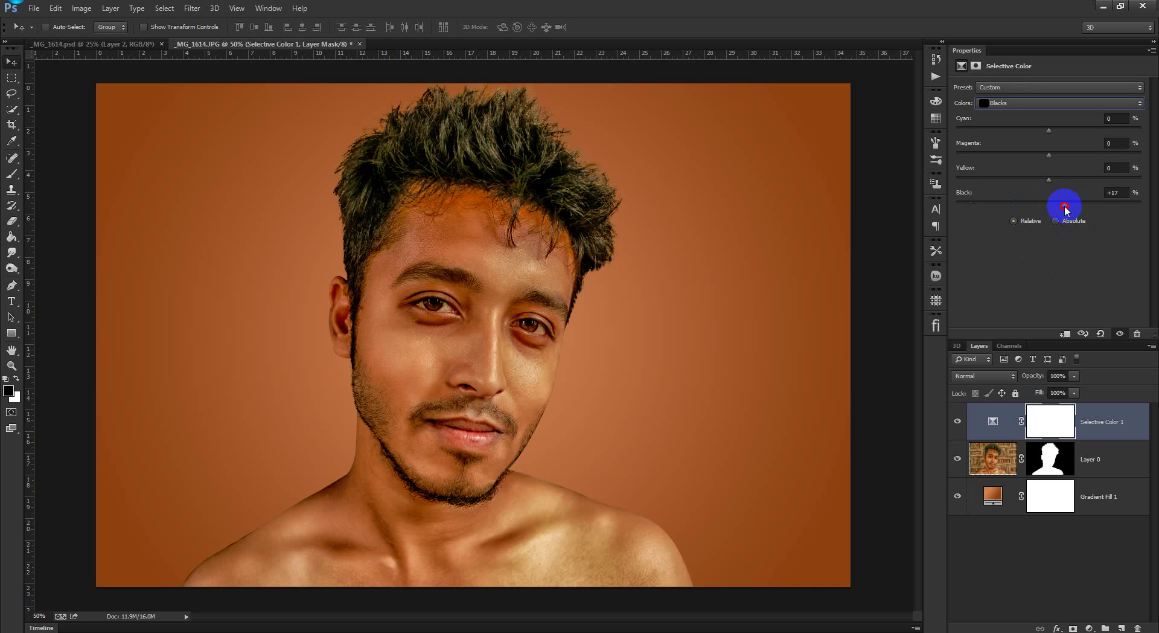
drag(1073, 207, 1068, 208)
click(1028, 104)
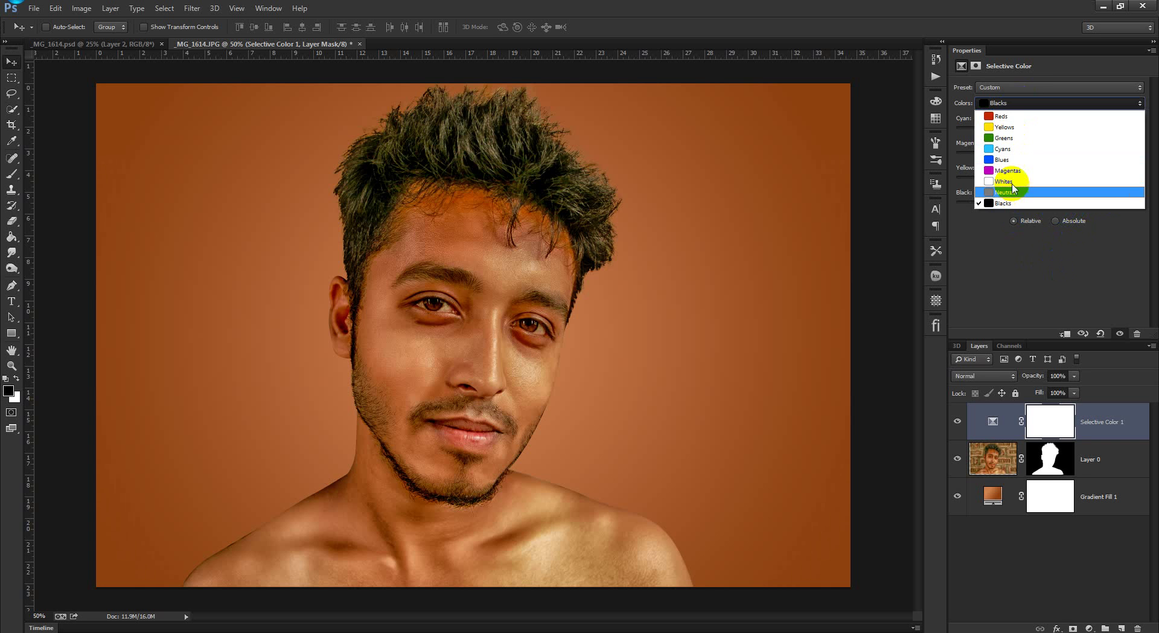
click(1023, 186)
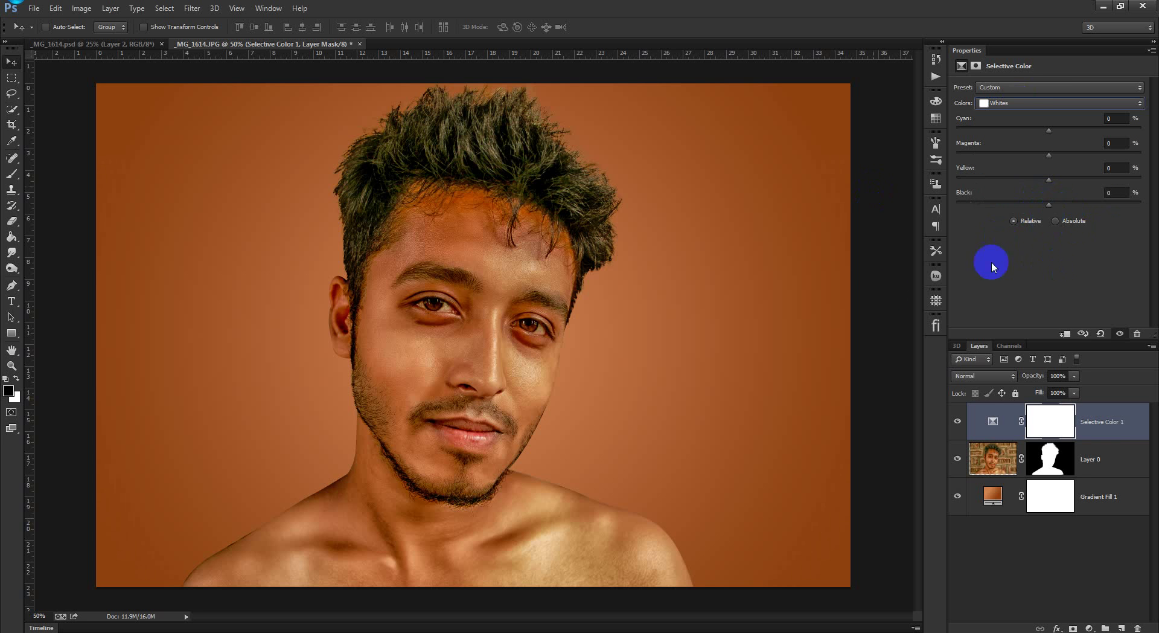
Step: Add a new layer on top and apply the merged RGB image to it with Multiply blending at 100% opacity
click(1121, 628)
click(88, 8)
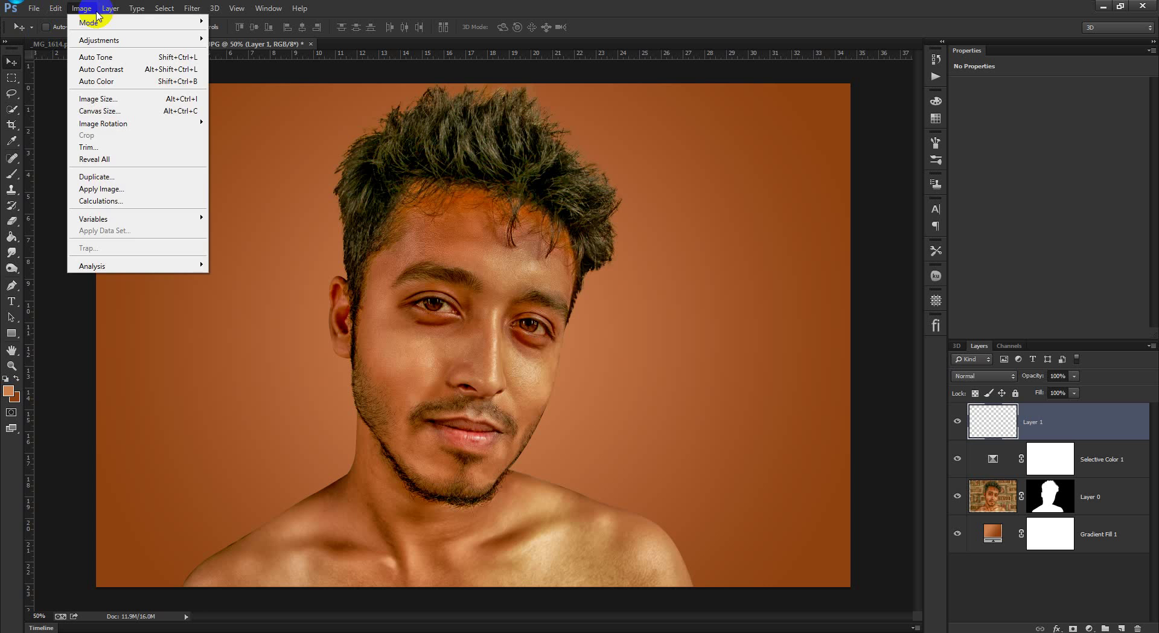
mouse_move(110, 9)
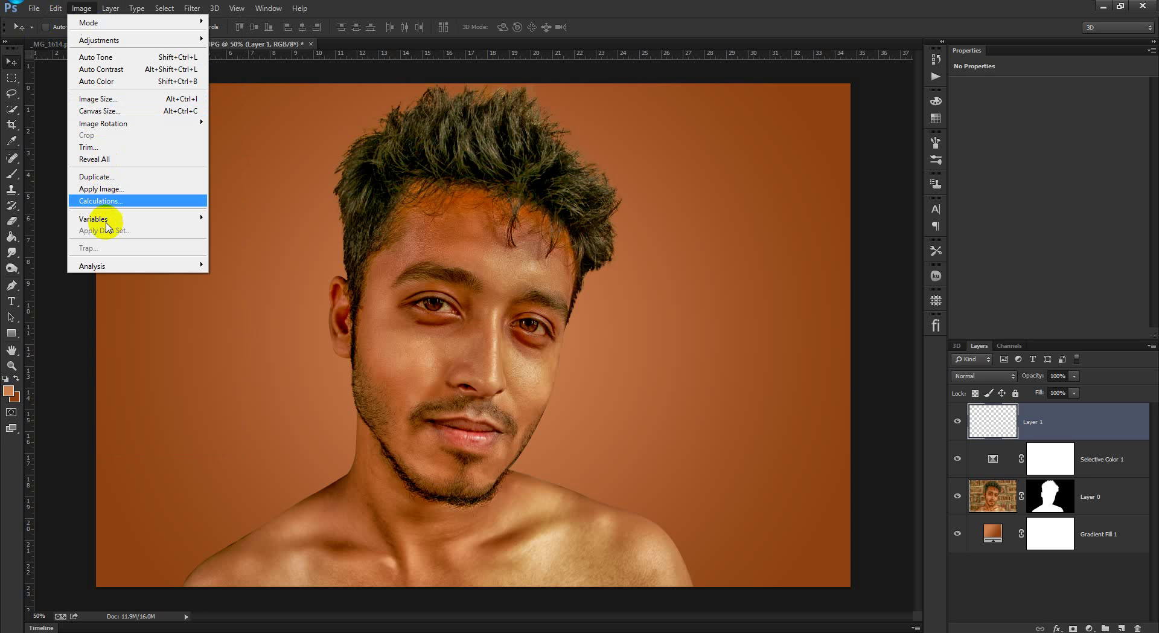
click(101, 189)
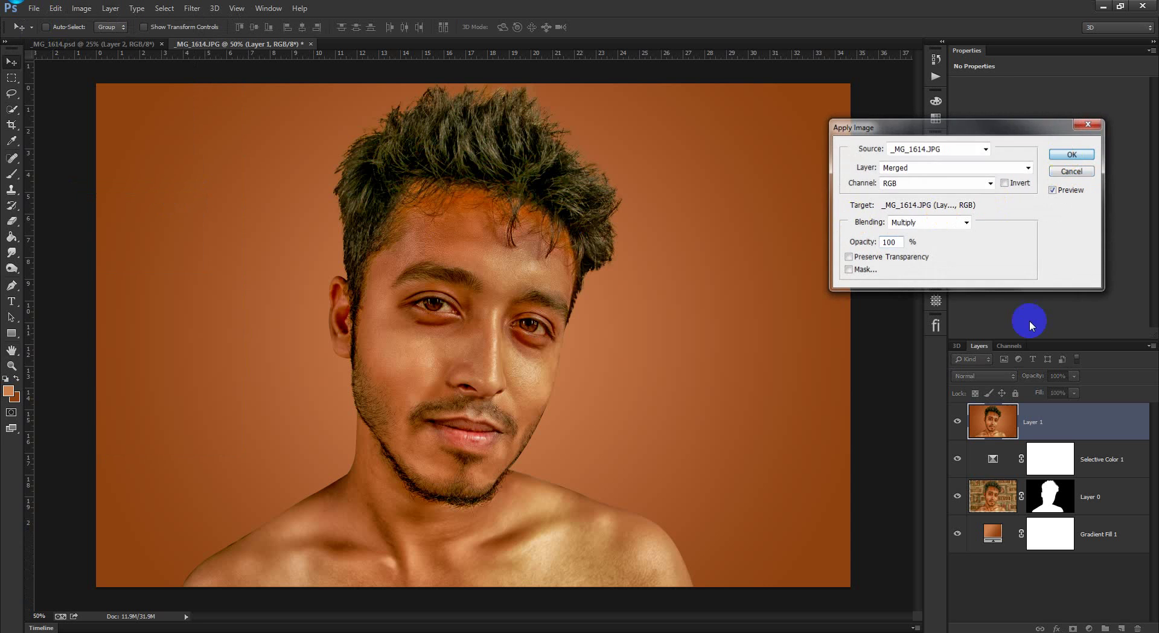
key(Return)
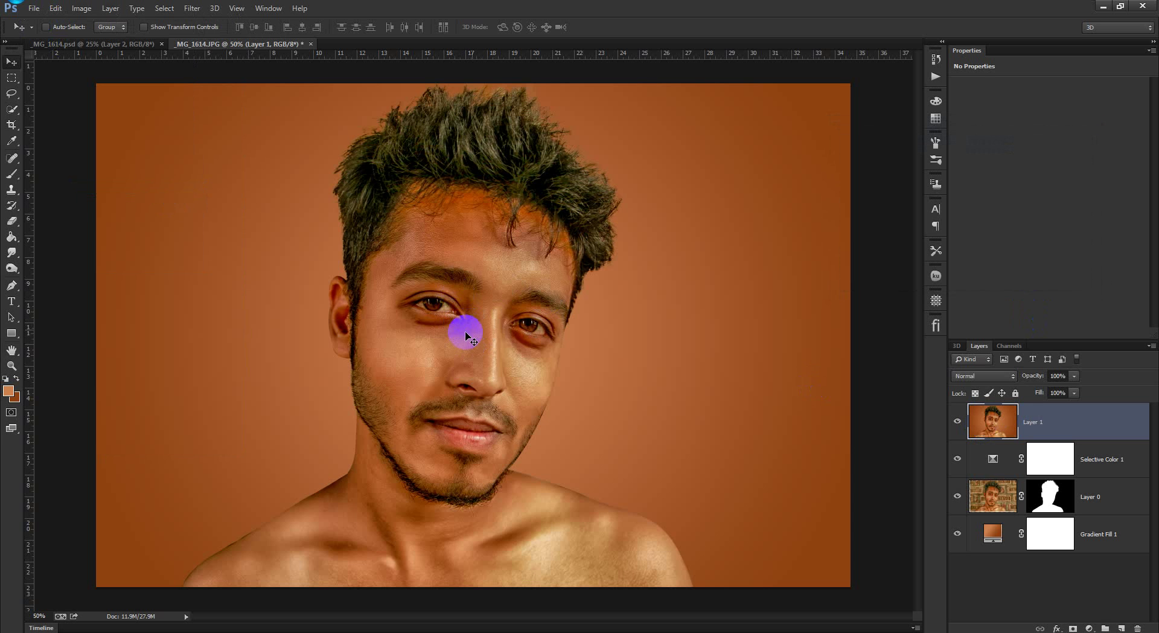
Step: Brighten the white of the man's right eye with the Dodge tool at 100% exposure, Midtones range, and a 20 px brush
scroll(465, 332, up, 6)
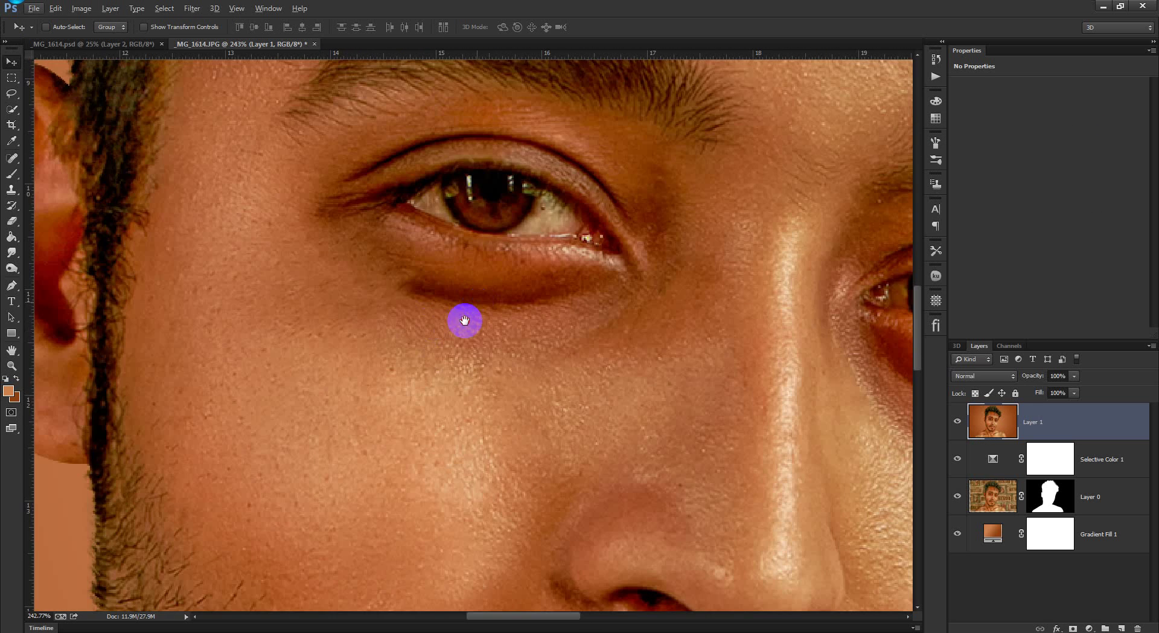
drag(465, 320, 399, 423)
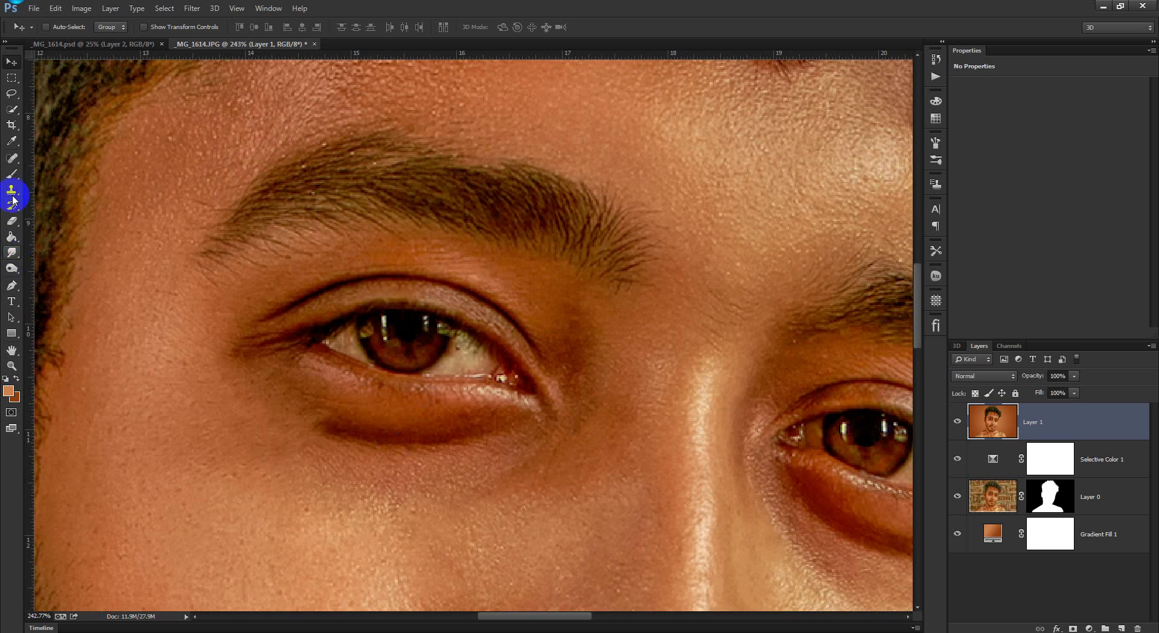
click(12, 158)
click(449, 382)
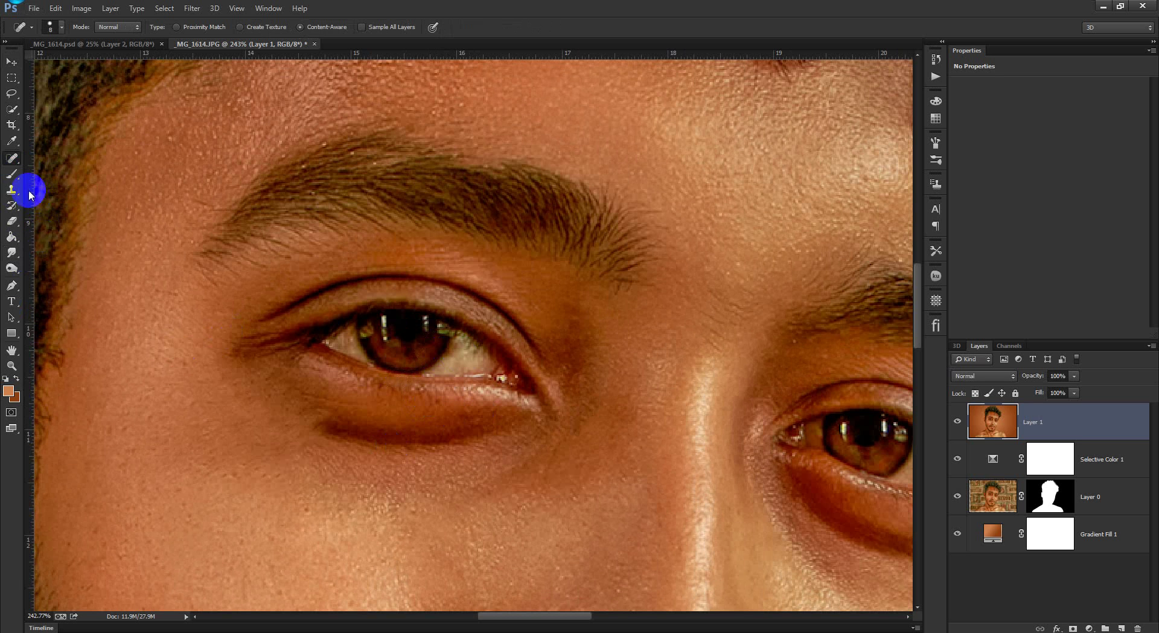
click(11, 269)
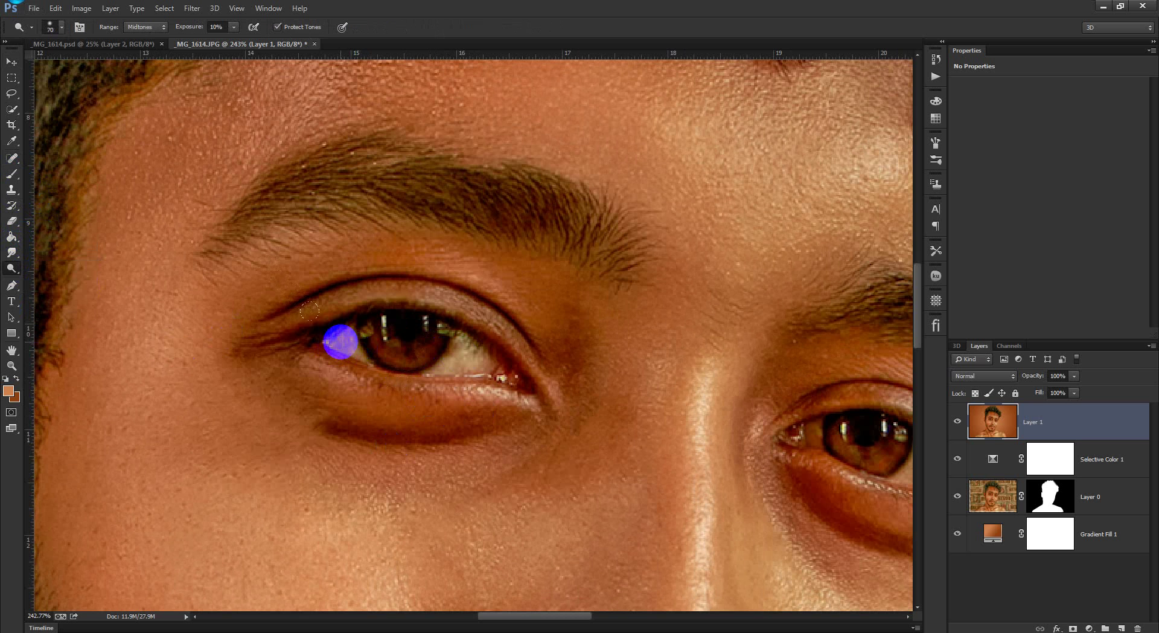
click(217, 27)
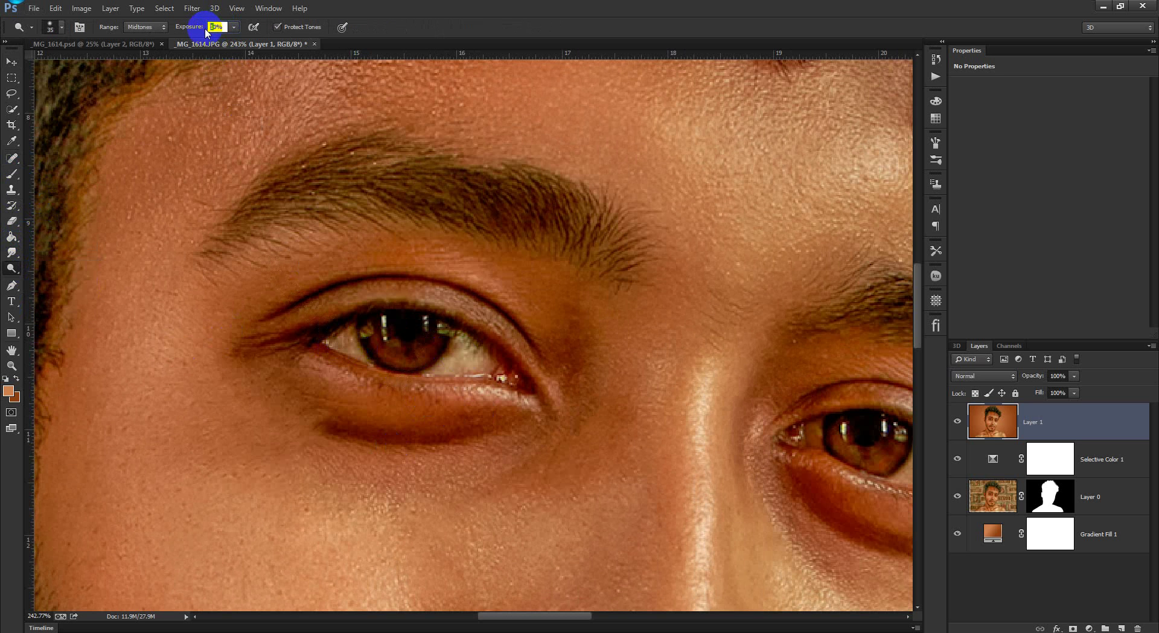
text(10)
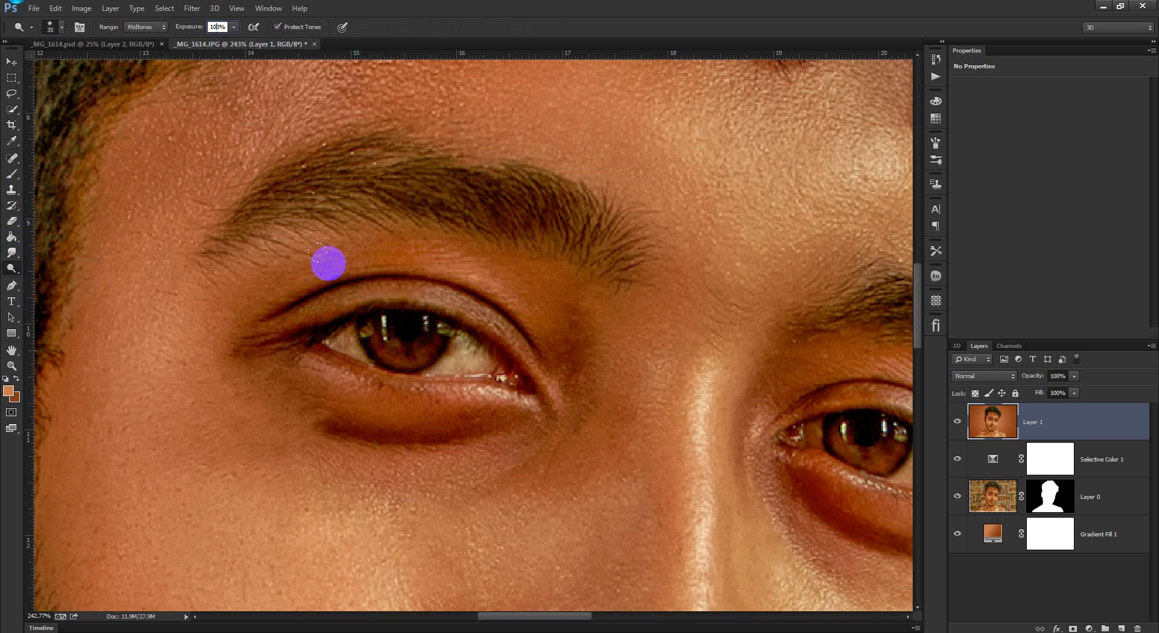
mouse_move(315, 248)
mouse_down()
mouse_move(364, 333)
mouse_move(318, 330)
mouse_move(429, 357)
mouse_move(462, 344)
mouse_move(466, 363)
mouse_move(505, 374)
mouse_up()
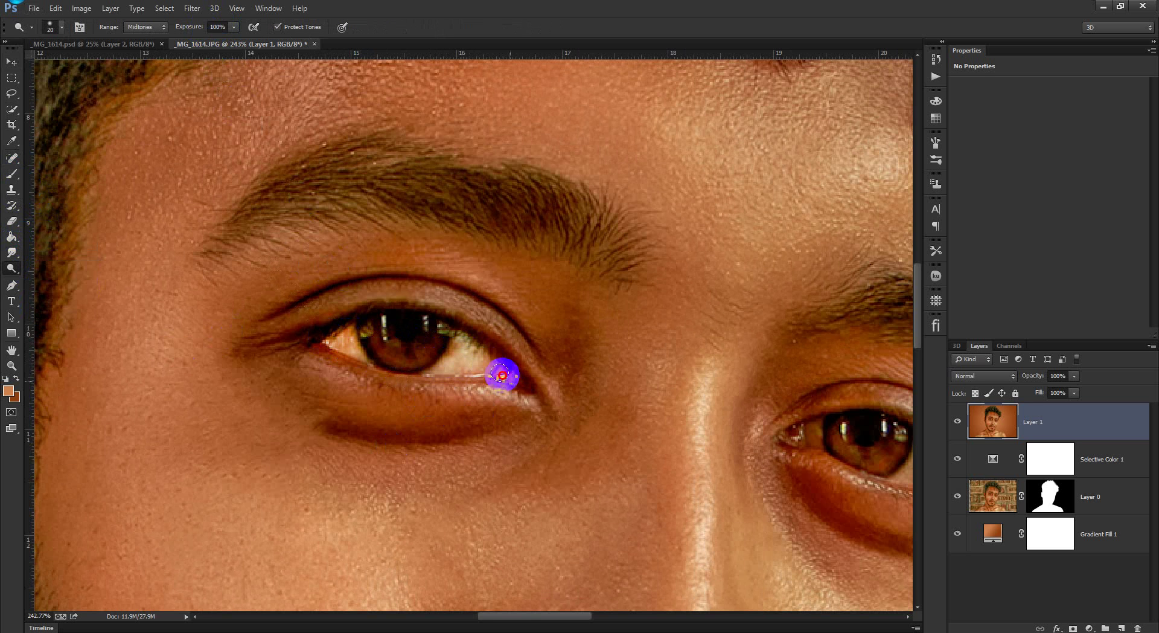
Step: Dodge the white of the man's left eye with the same 20 px brush at 100% exposure
drag(603, 382, 295, 292)
mouse_move(385, 310)
mouse_down()
mouse_move(479, 337)
mouse_move(497, 324)
mouse_move(498, 345)
mouse_move(483, 357)
mouse_move(511, 361)
mouse_move(504, 343)
mouse_move(522, 356)
mouse_move(499, 351)
mouse_move(498, 335)
mouse_move(485, 362)
mouse_move(517, 356)
mouse_move(493, 315)
mouse_move(512, 364)
mouse_move(417, 351)
mouse_move(404, 318)
mouse_move(370, 316)
mouse_move(422, 323)
mouse_up()
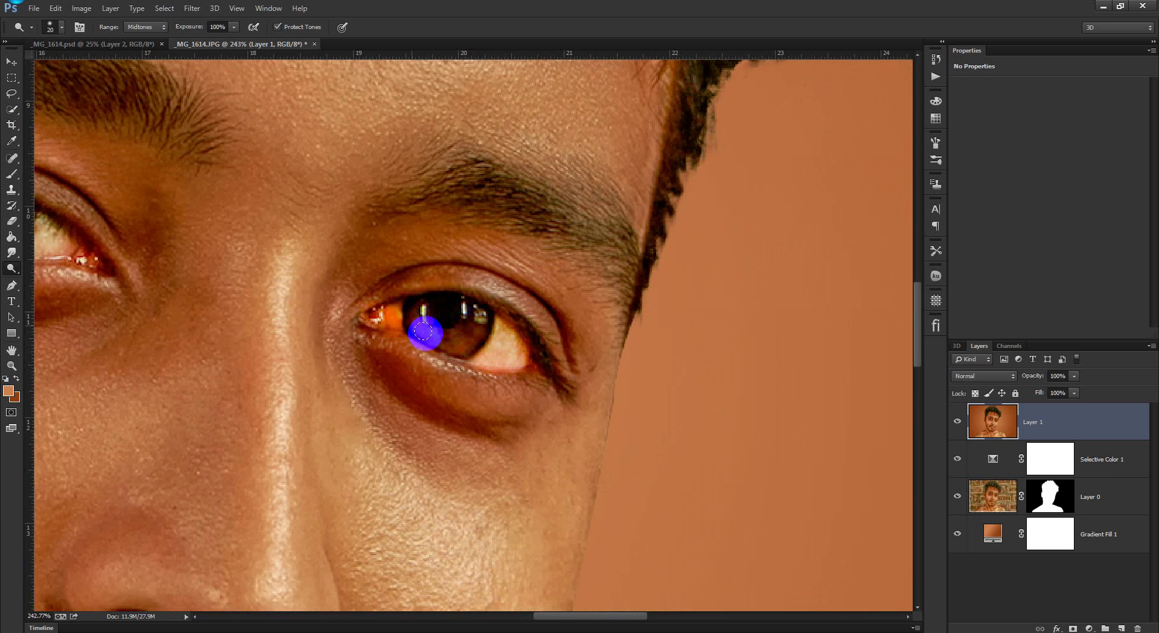
scroll(536, 390, down, 3)
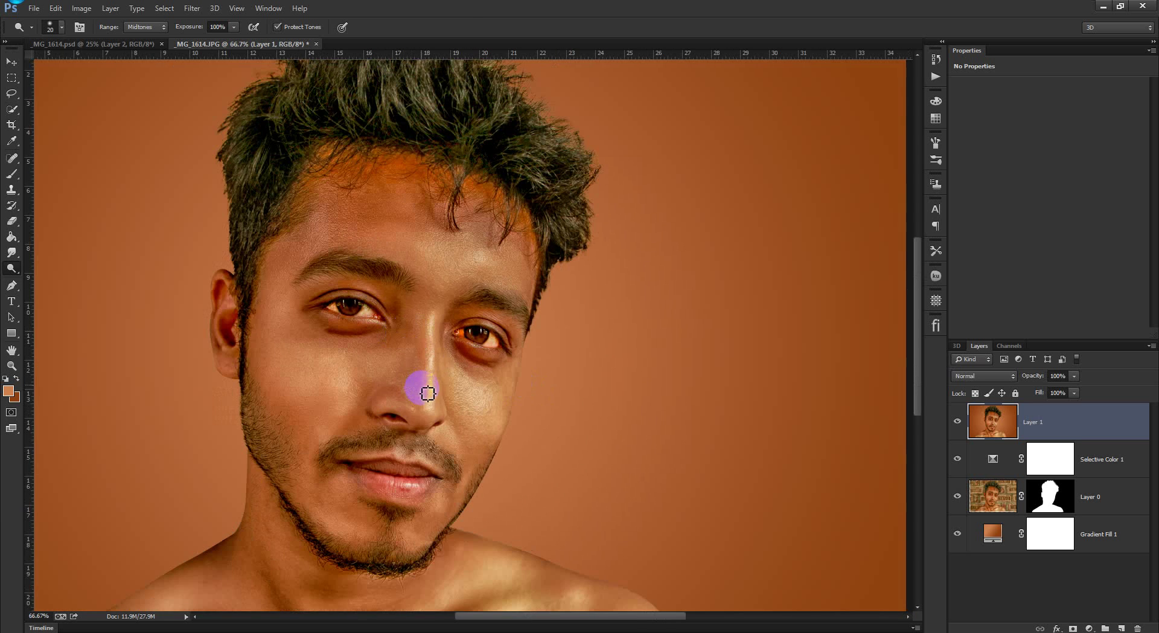
scroll(414, 380, down, 2)
Step: Heal the blemishes on the lower lip with the content-aware Spot Healing Brush
scroll(414, 378, up, 4)
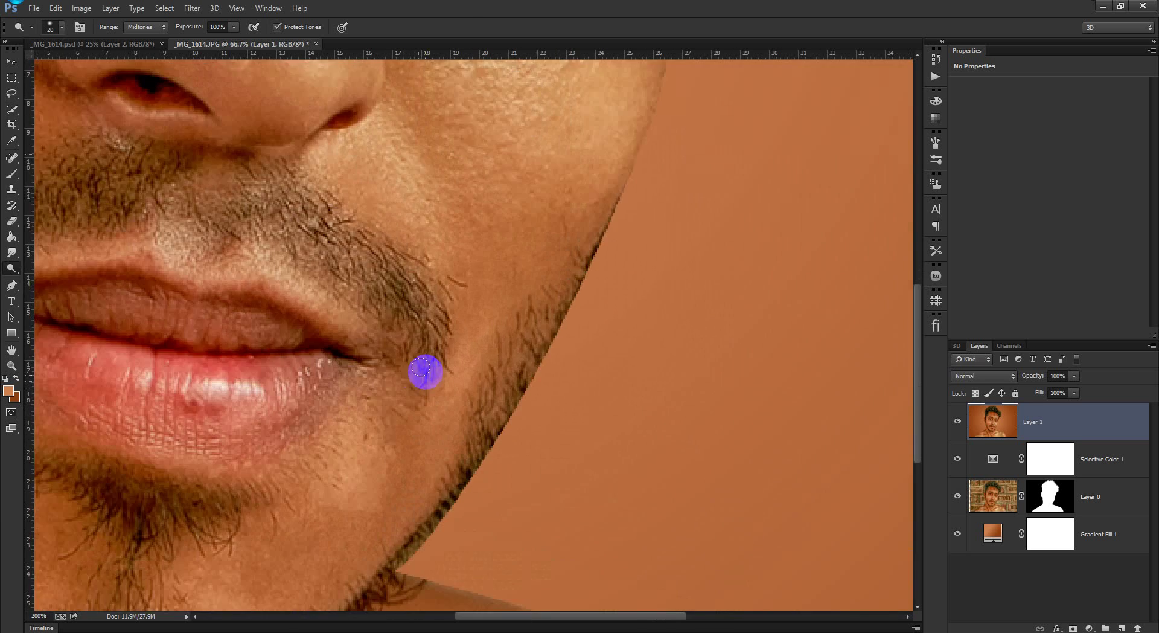
click(12, 158)
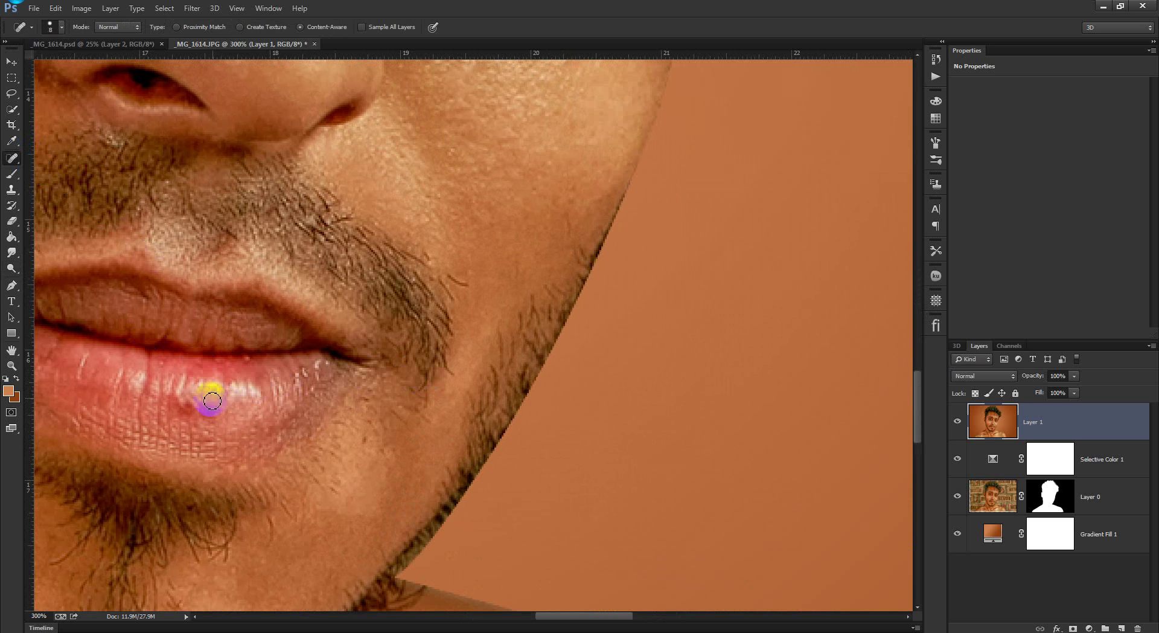
mouse_move(200, 409)
mouse_down()
mouse_move(231, 422)
mouse_move(184, 420)
mouse_up()
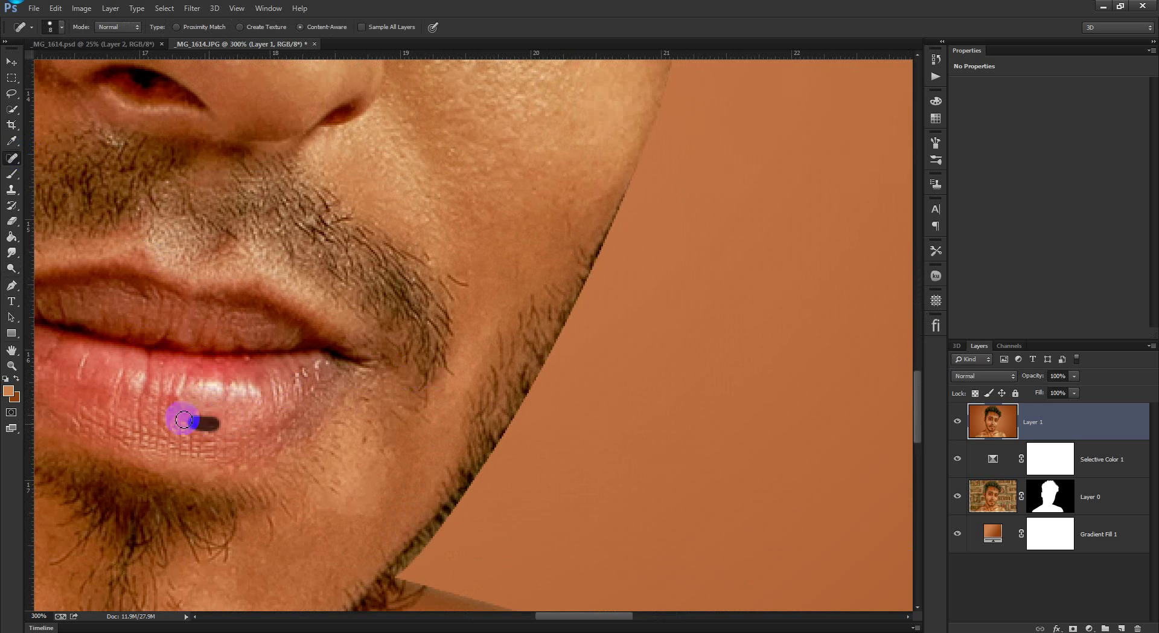
key(ctrl+0)
key(ctrl+minus)
key(ctrl+minus)
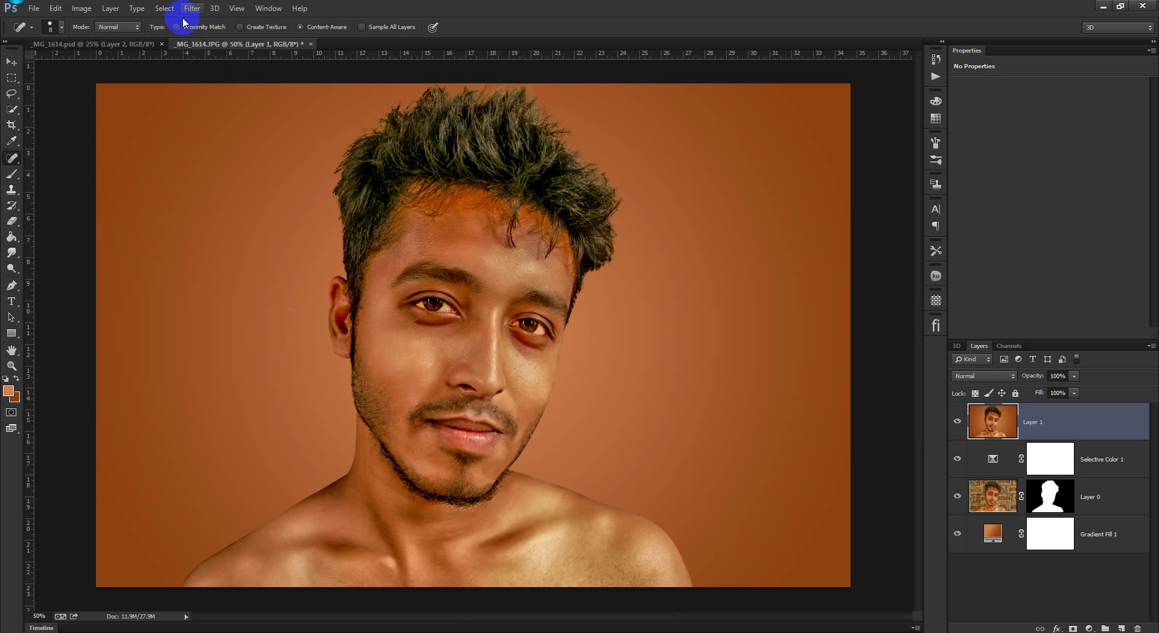
Step: Ready the Type tool with white as the text colour and black as the background colour
click(11, 301)
click(7, 379)
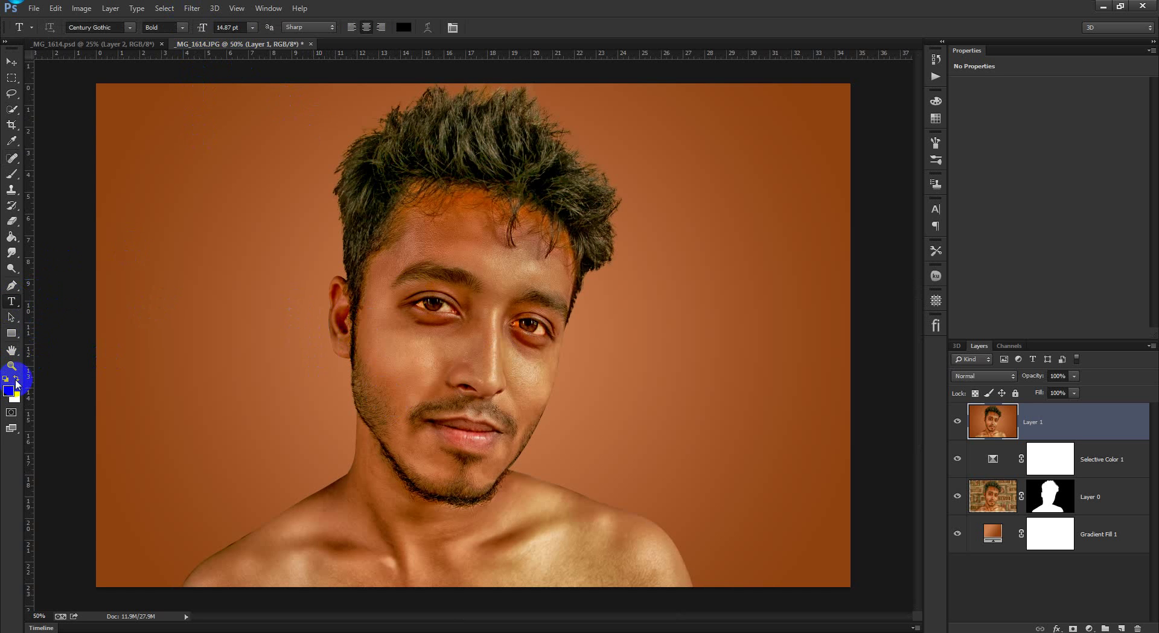
click(16, 379)
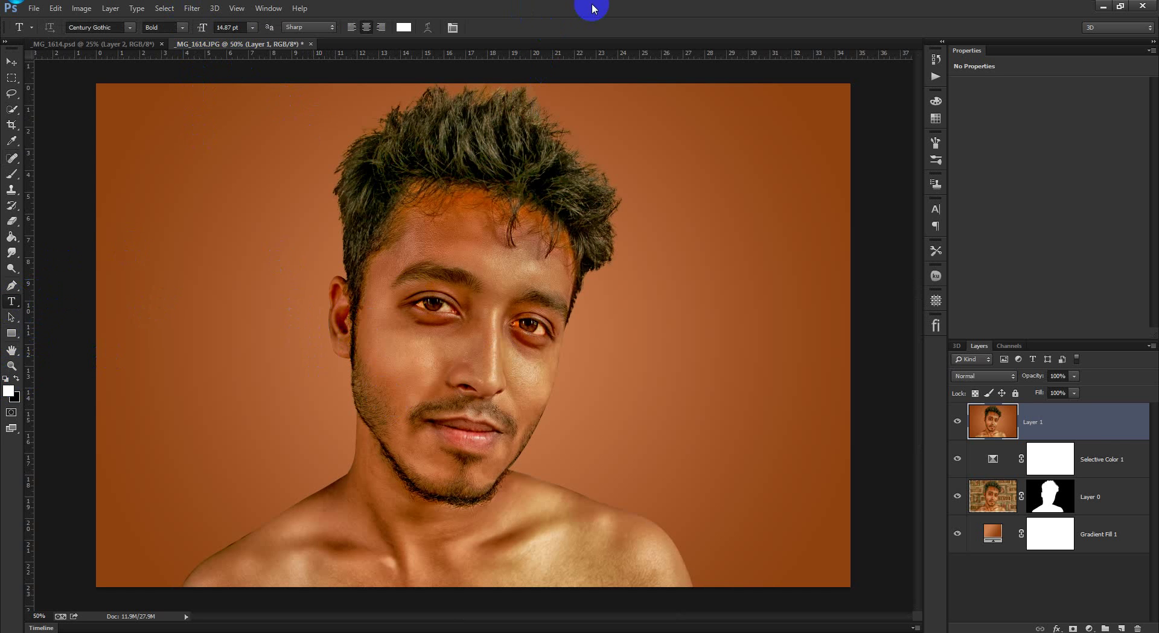